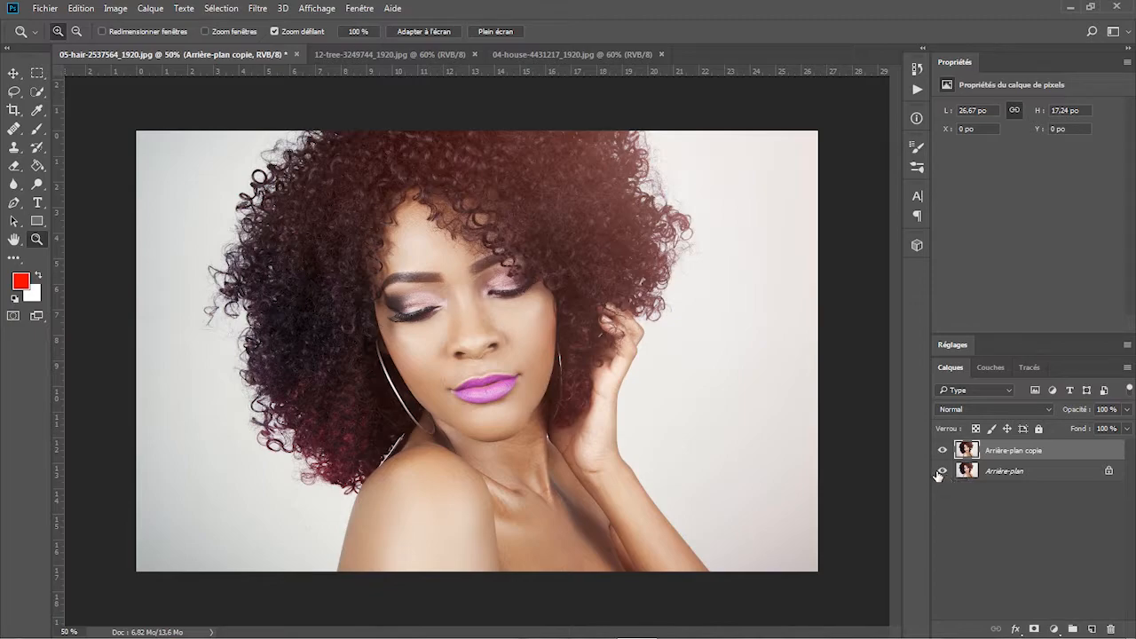
# Hide the Arrière-plan layer, and duplicate the Bleu channel after comparing it with the Rouge and Vert channels.
pyautogui.click(942, 471)
pyautogui.click(990, 367)
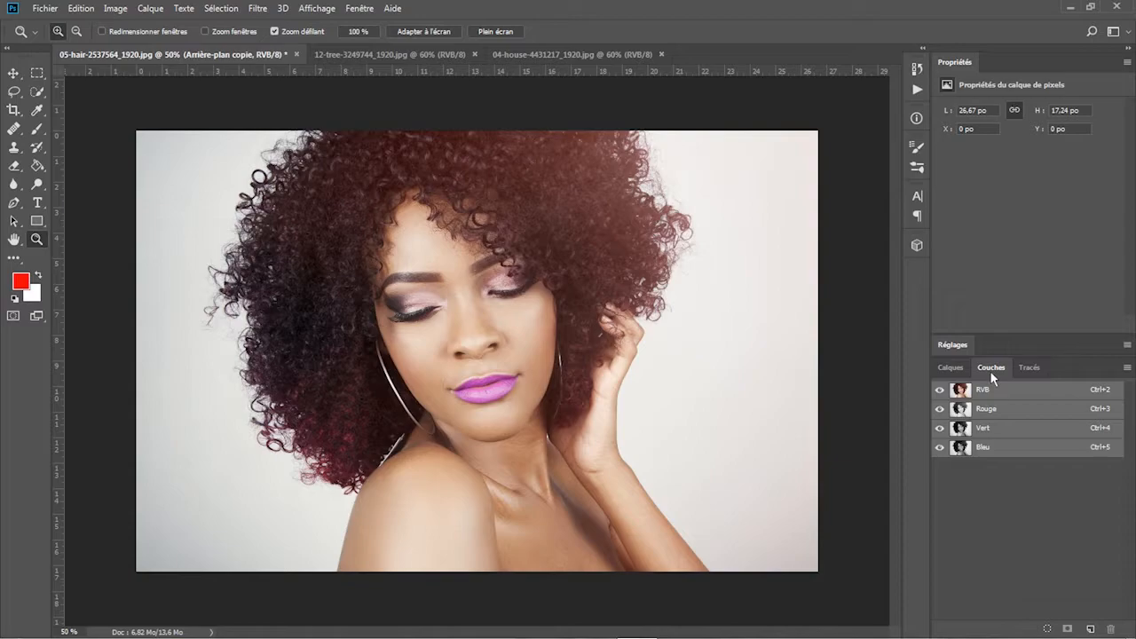
pyautogui.click(1109, 413)
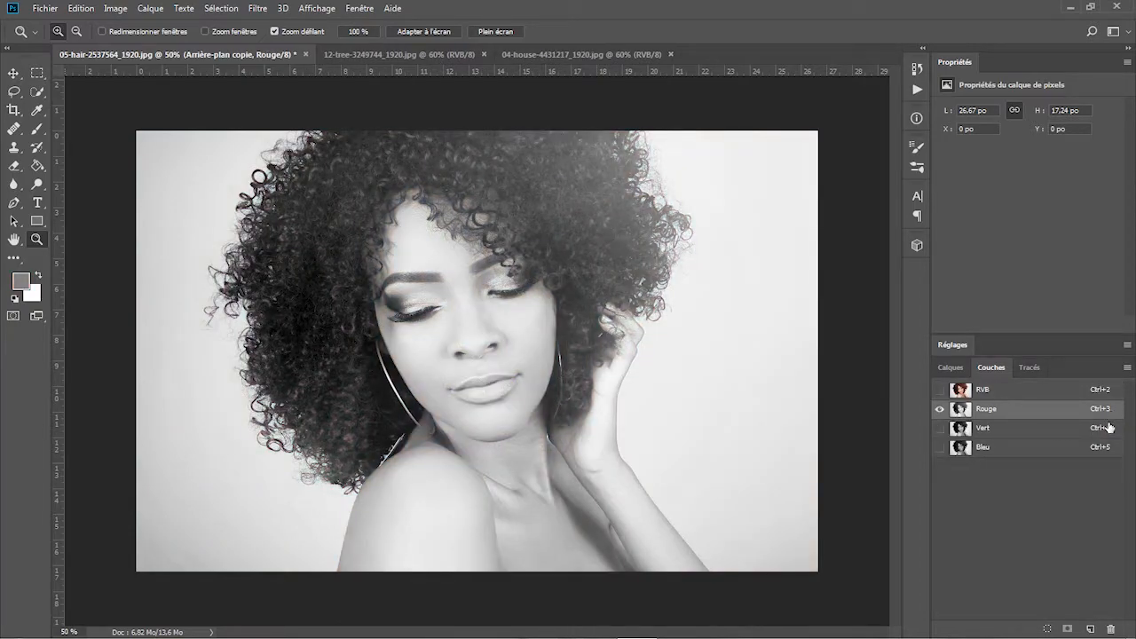
pyautogui.click(1107, 431)
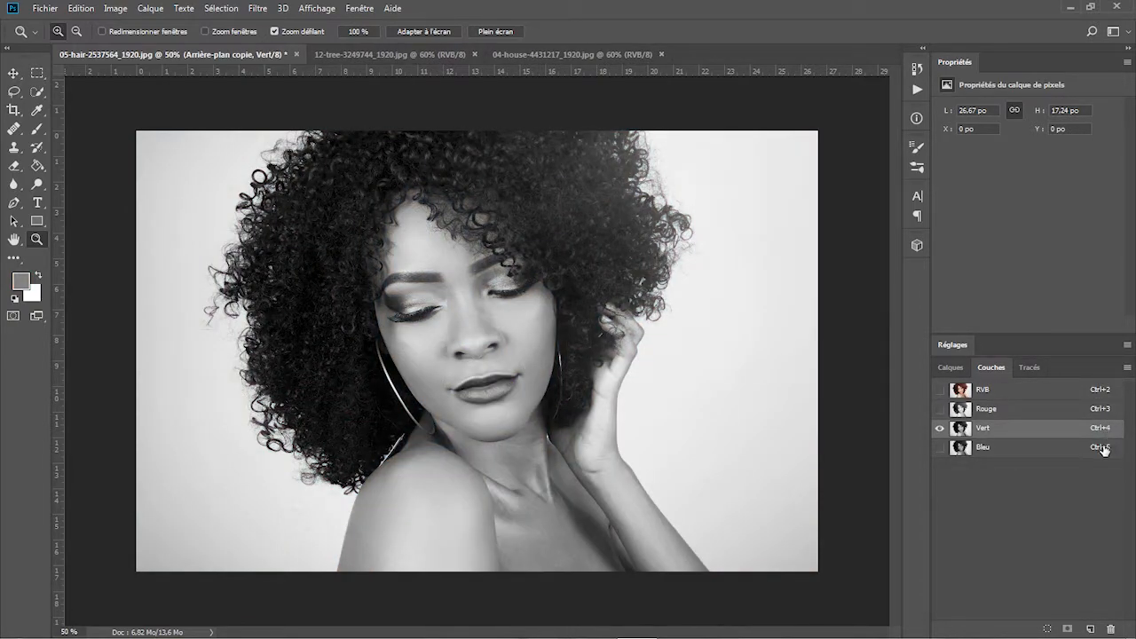
pyautogui.click(1100, 450)
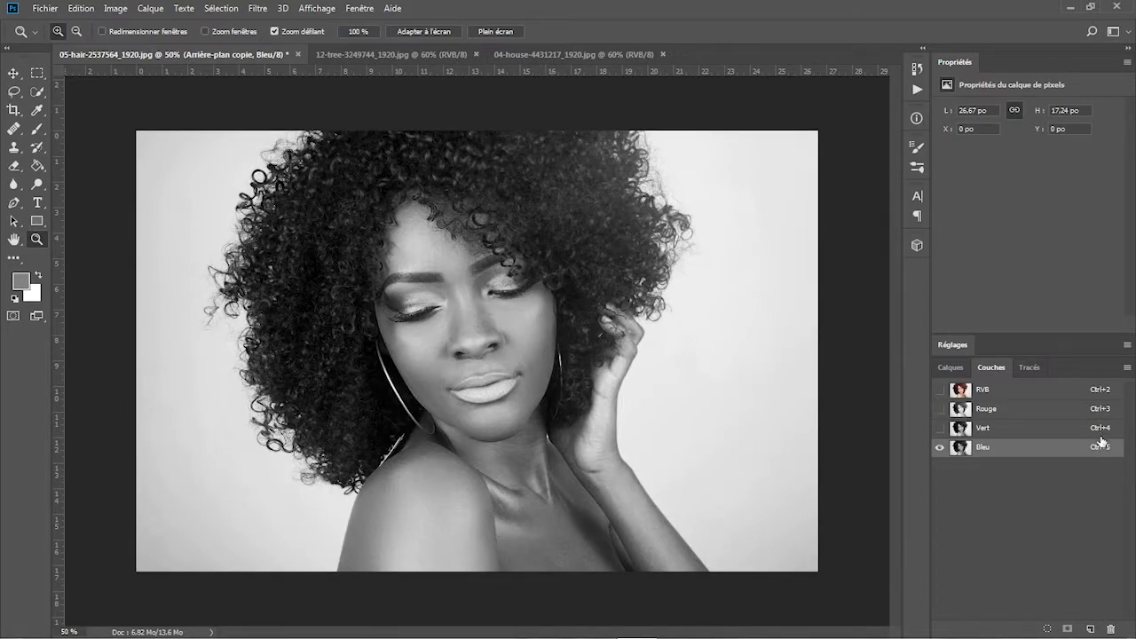
pyautogui.moveTo(1098, 449); pyautogui.dragTo(1092, 627)
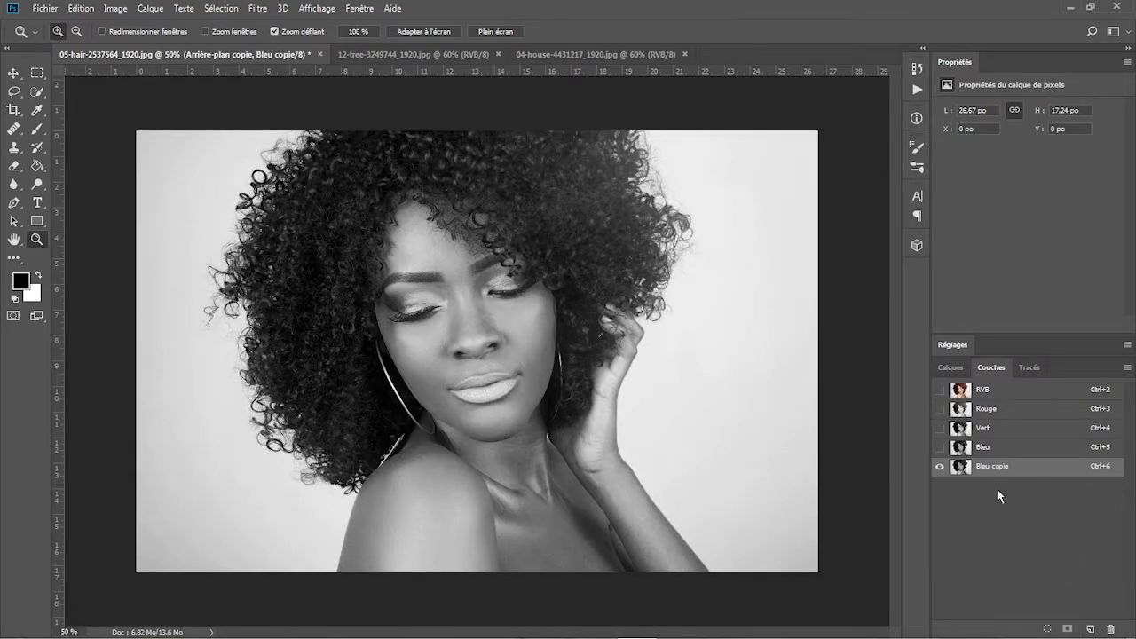
# Apply a Levels adjustment to the Bleu copie channel with input black at 160 and input white at 221.
pyautogui.click(114, 9)
pyautogui.moveTo(134, 44)
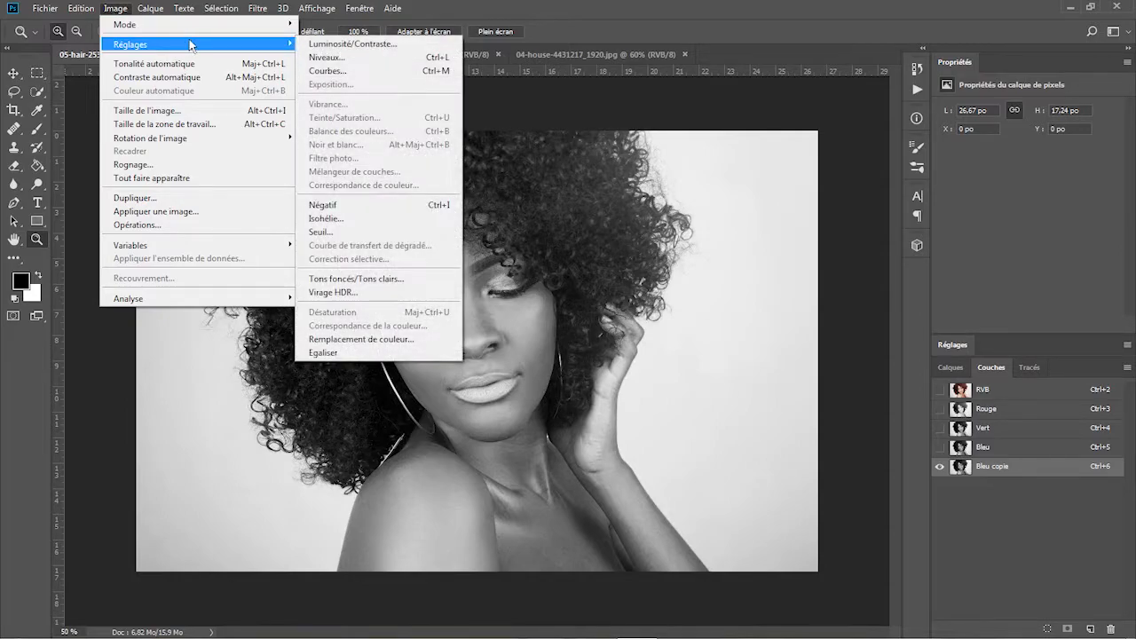
pyautogui.click(439, 58)
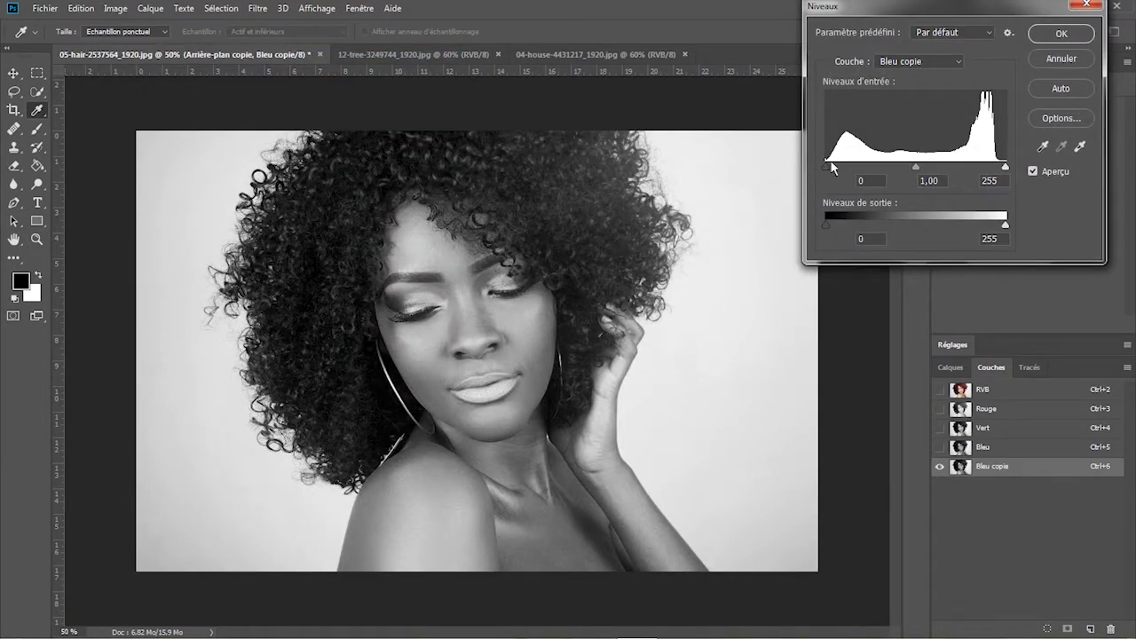
pyautogui.moveTo(829, 167); pyautogui.dragTo(939, 165)
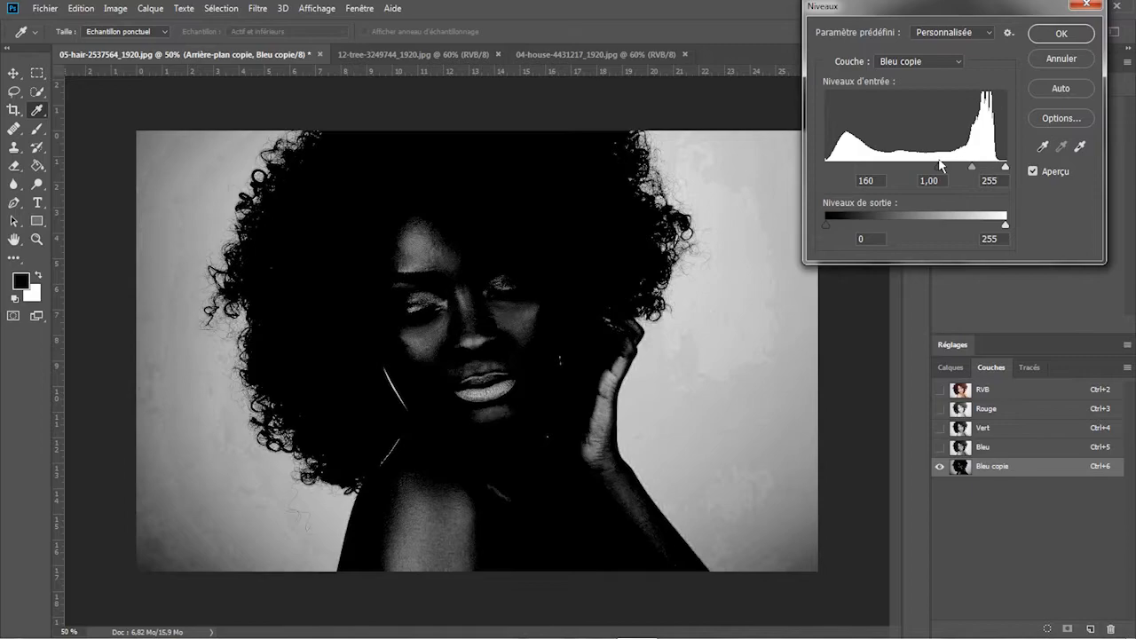
pyautogui.moveTo(940, 163); pyautogui.dragTo(982, 171)
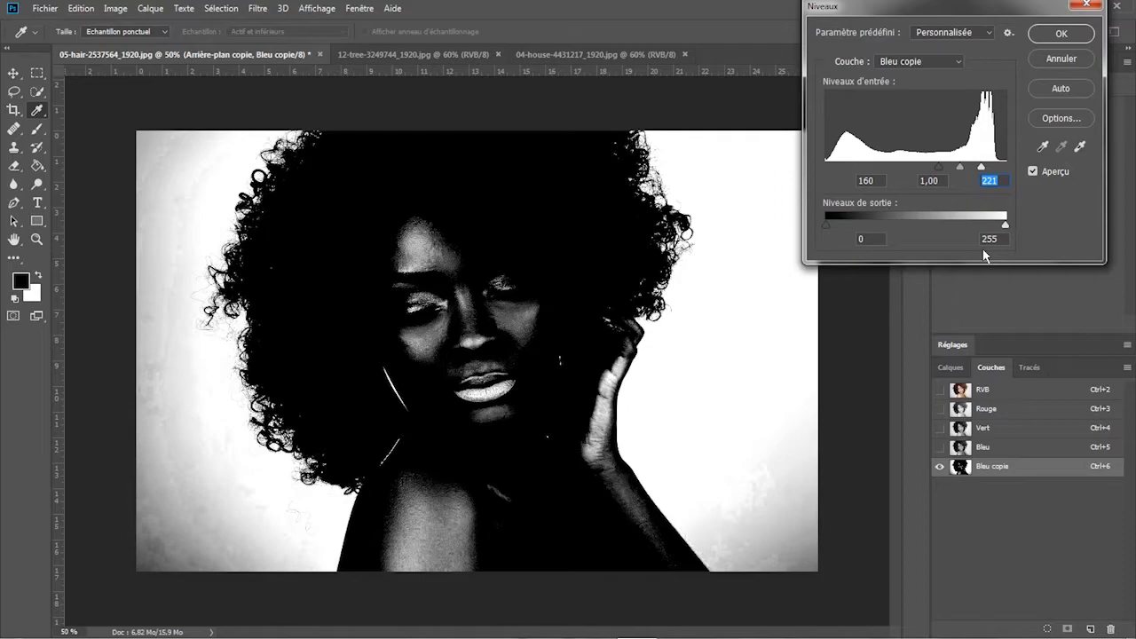
pyautogui.click(1061, 34)
# Load the Bleu copie channel as a selection, turn it into a mask on the Arrière-plan copie layer and invert that mask.
pyautogui.hotkey('ctrl', 'space')
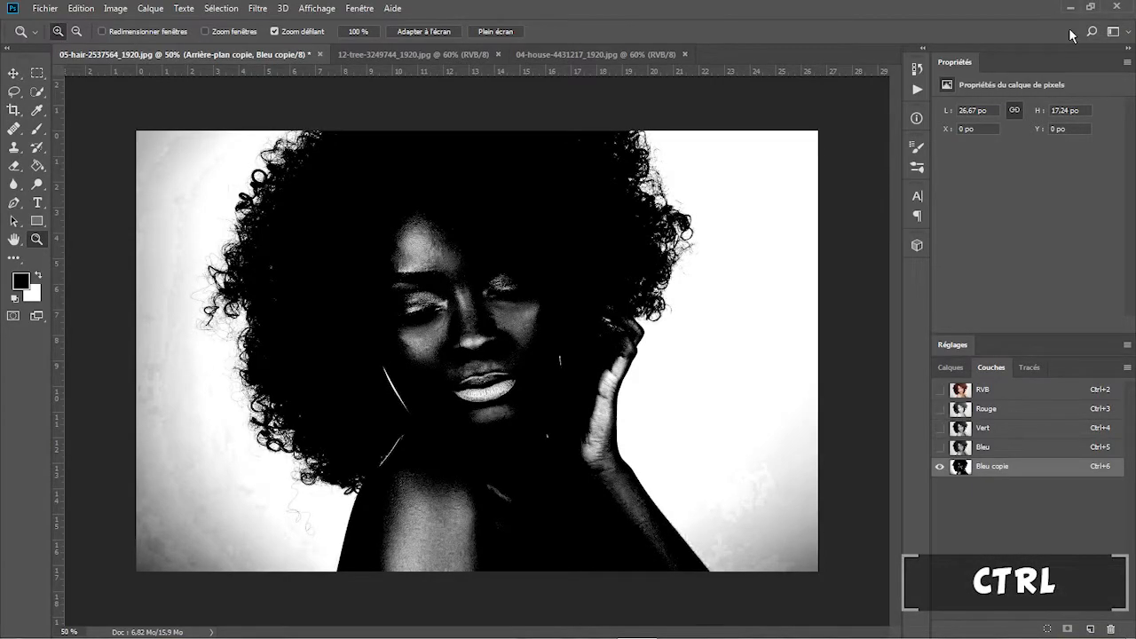
pyautogui.keyDown('ctrl'); pyautogui.click(960, 468); pyautogui.keyUp('ctrl')
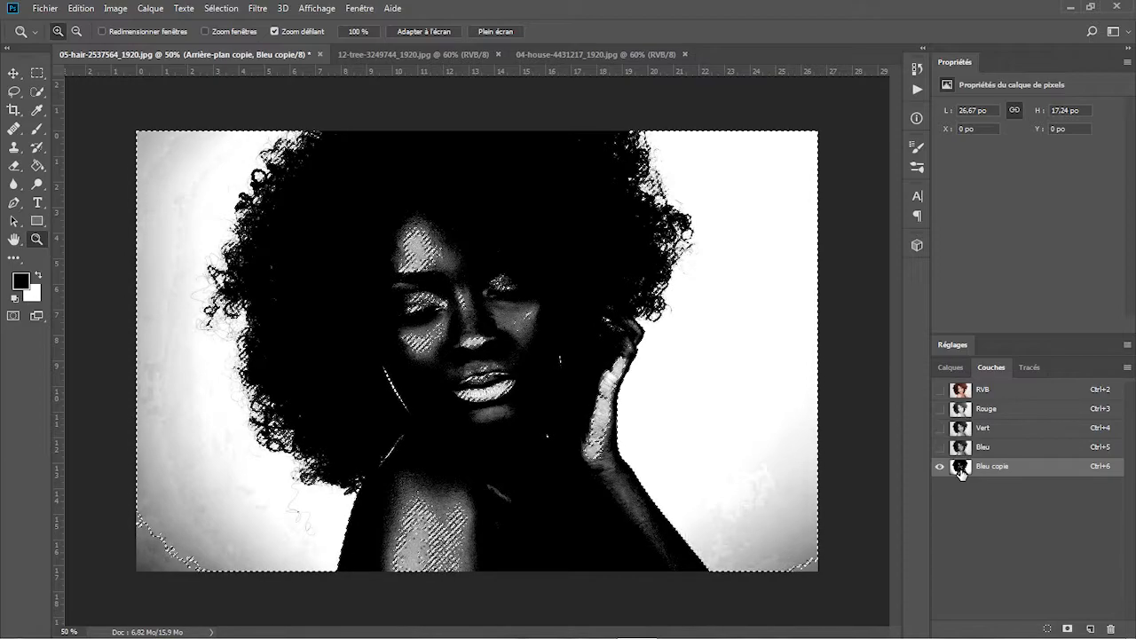
pyautogui.click(952, 367)
pyautogui.click(1000, 450)
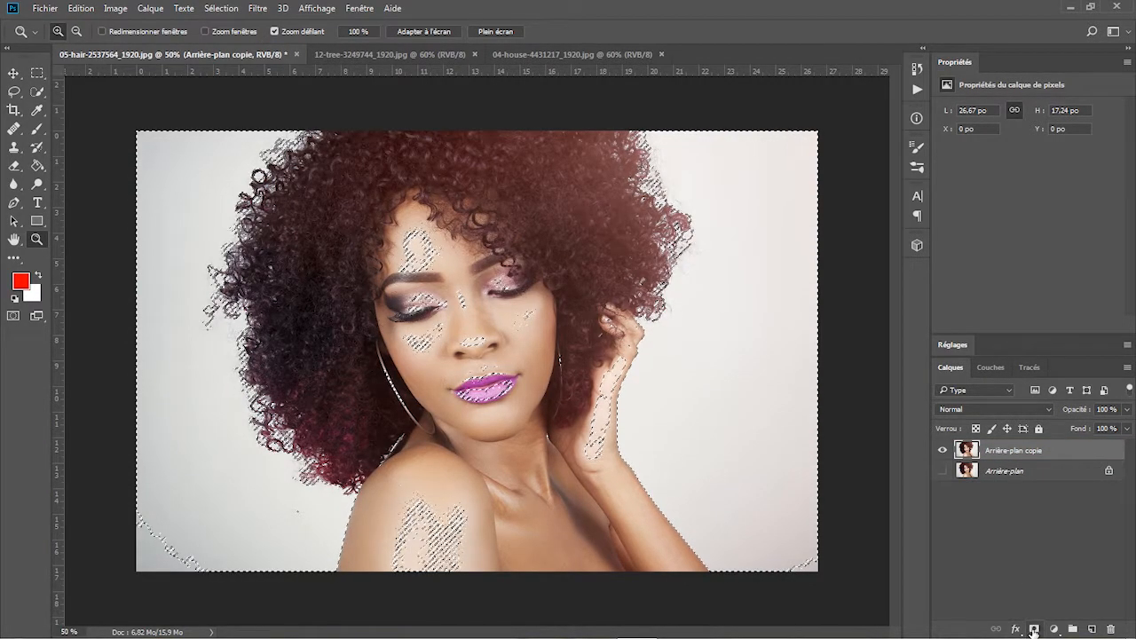
pyautogui.click(1034, 631)
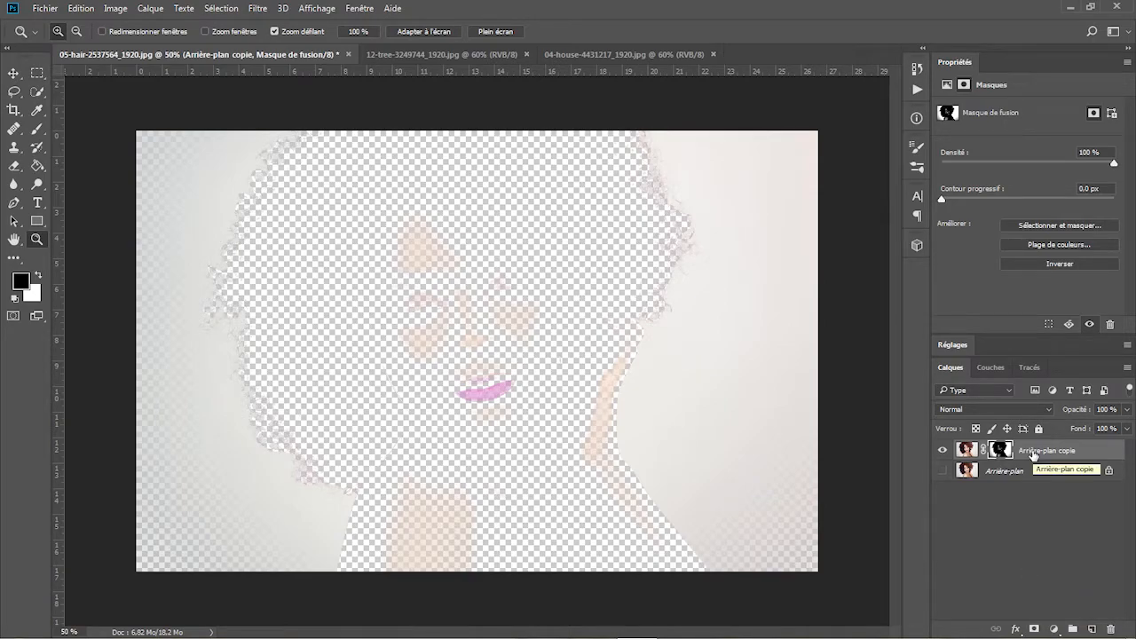
pyautogui.hotkey('ctrl', 'i')
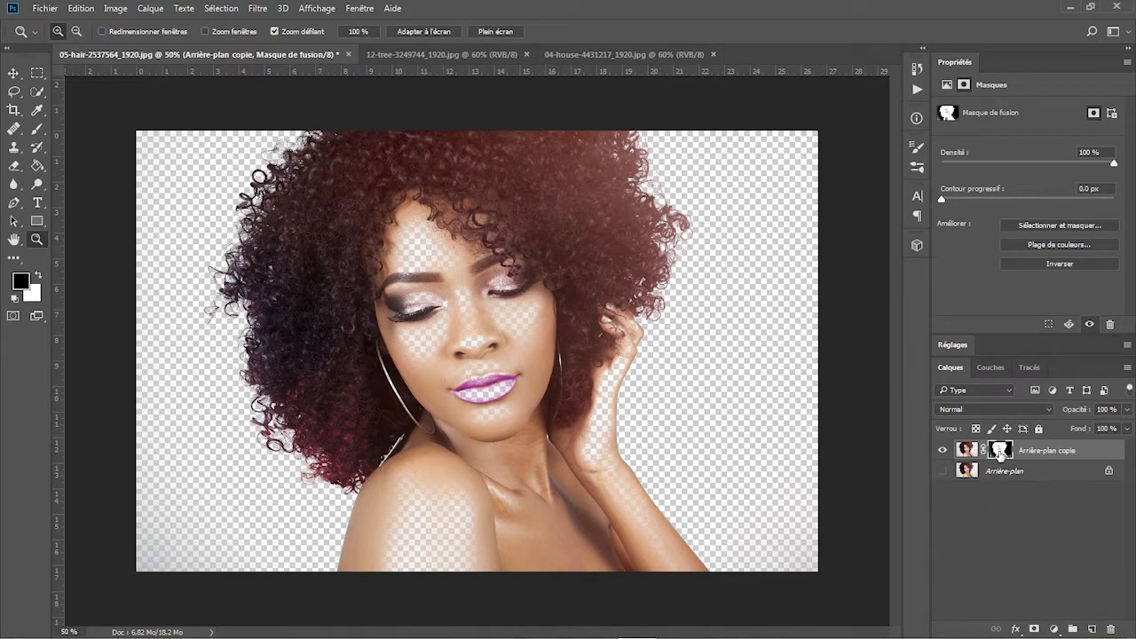
# Show the layer mask alone and paint the dark areas inside the face, hand and shoulder white with a 181 px brush.
pyautogui.keyDown('alt'); pyautogui.click(1000, 453); pyautogui.keyUp('alt')
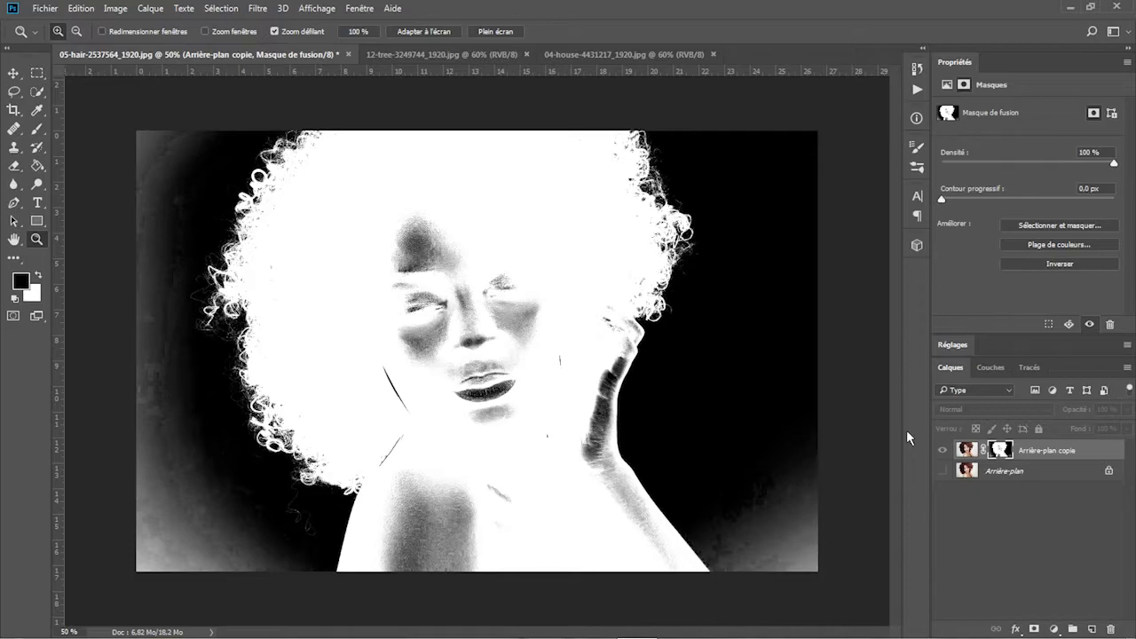
pyautogui.click(38, 277)
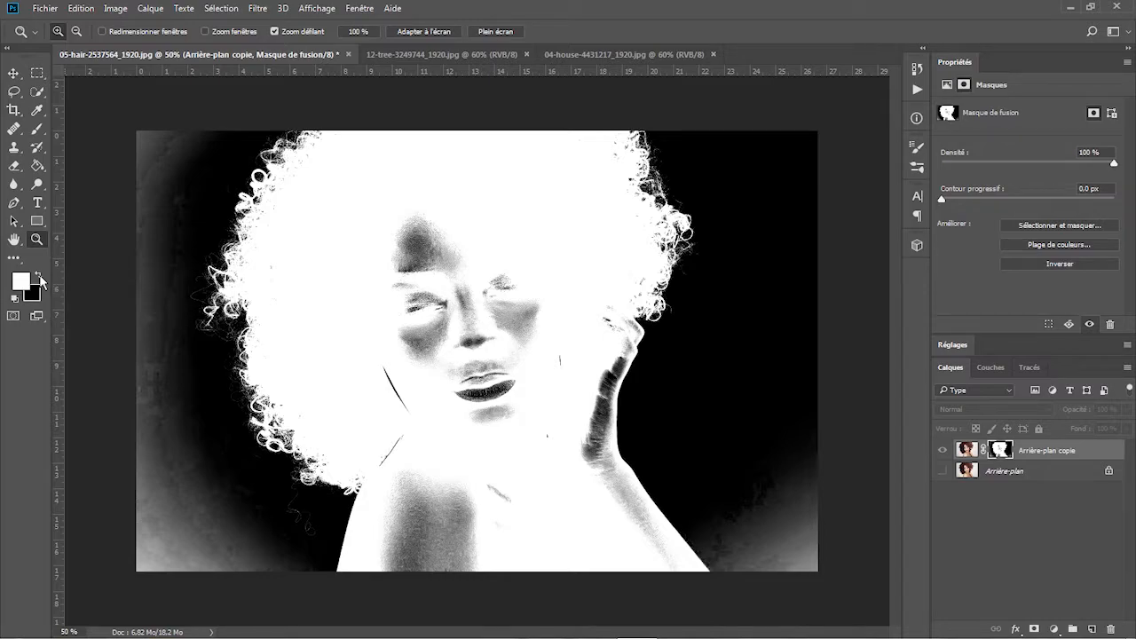
pyautogui.click(37, 133)
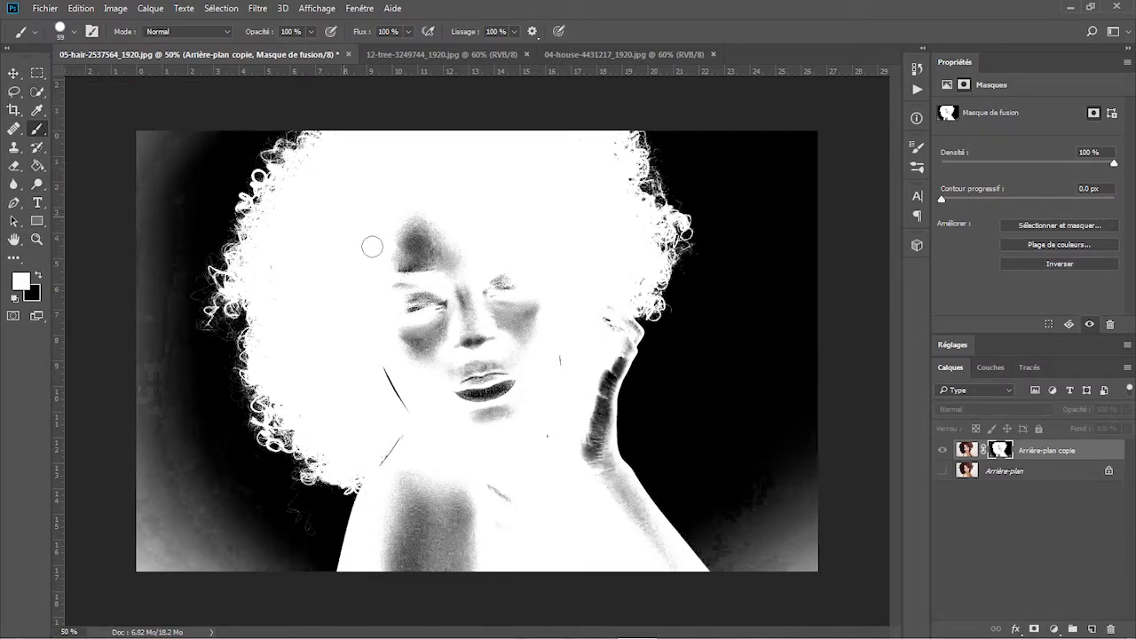
pyautogui.click(73, 35)
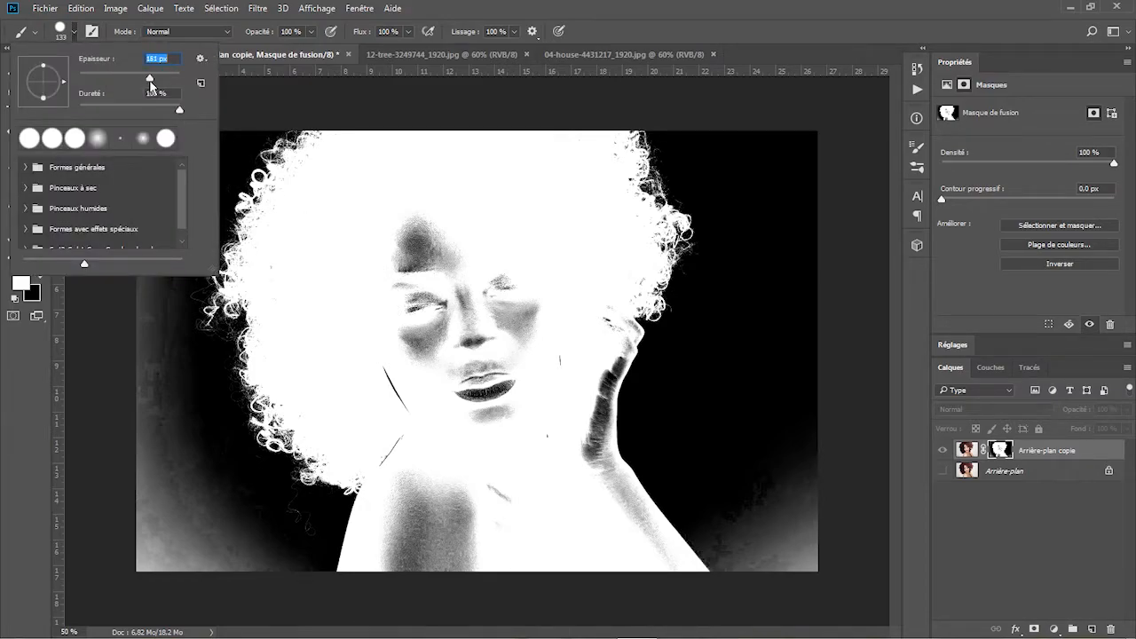
pyautogui.moveTo(422, 223)
pyautogui.mouseDown()
pyautogui.moveTo(402, 338)
pyautogui.moveTo(412, 331)
pyautogui.moveTo(415, 381)
pyautogui.moveTo(444, 417)
pyautogui.moveTo(516, 281)
pyautogui.moveTo(472, 386)
pyautogui.moveTo(442, 339)
pyautogui.moveTo(452, 281)
pyautogui.moveTo(536, 349)
pyautogui.moveTo(555, 428)
pyautogui.moveTo(434, 566)
pyautogui.moveTo(441, 514)
pyautogui.moveTo(405, 500)
pyautogui.moveTo(402, 572)
pyautogui.moveTo(440, 479)
pyautogui.moveTo(540, 413)
pyautogui.moveTo(533, 347)
pyautogui.moveTo(583, 325)
pyautogui.moveTo(567, 323)
pyautogui.moveTo(593, 350)
pyautogui.moveTo(573, 494)
pyautogui.moveTo(584, 488)
pyautogui.moveTo(640, 565)
pyautogui.moveTo(651, 560)
pyautogui.moveTo(589, 471)
pyautogui.moveTo(581, 423)
pyautogui.moveTo(556, 423)
pyautogui.moveTo(584, 417)
pyautogui.moveTo(602, 349)
pyautogui.mouseUp()
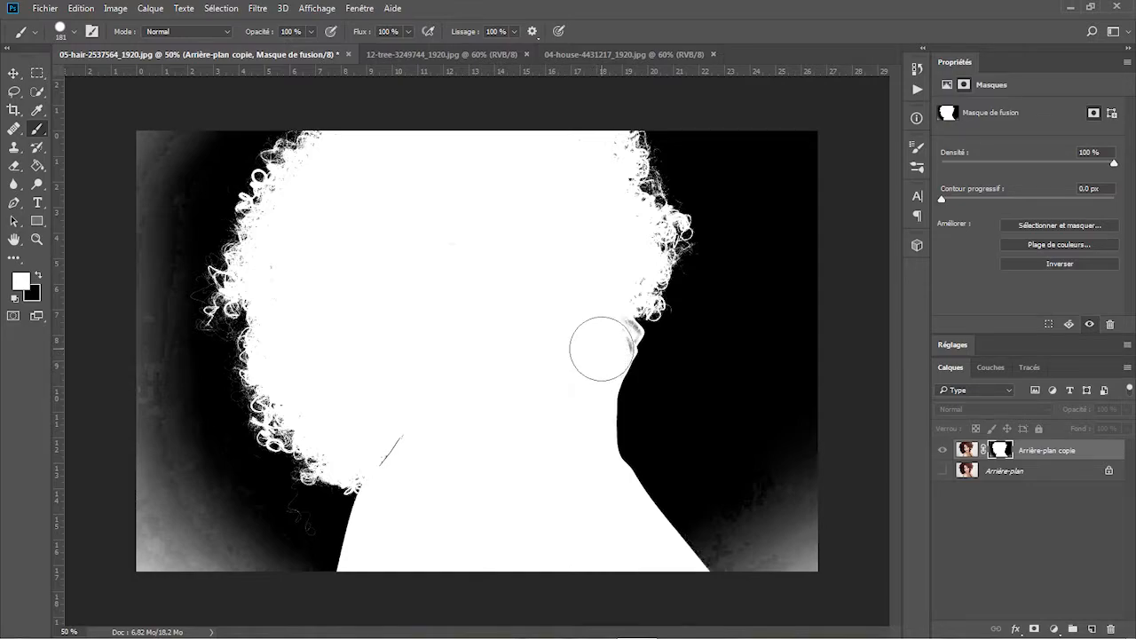
# Paint the remaining grey areas along the edge of the hand white on the mask with a 56 px brush.
pyautogui.click(75, 32)
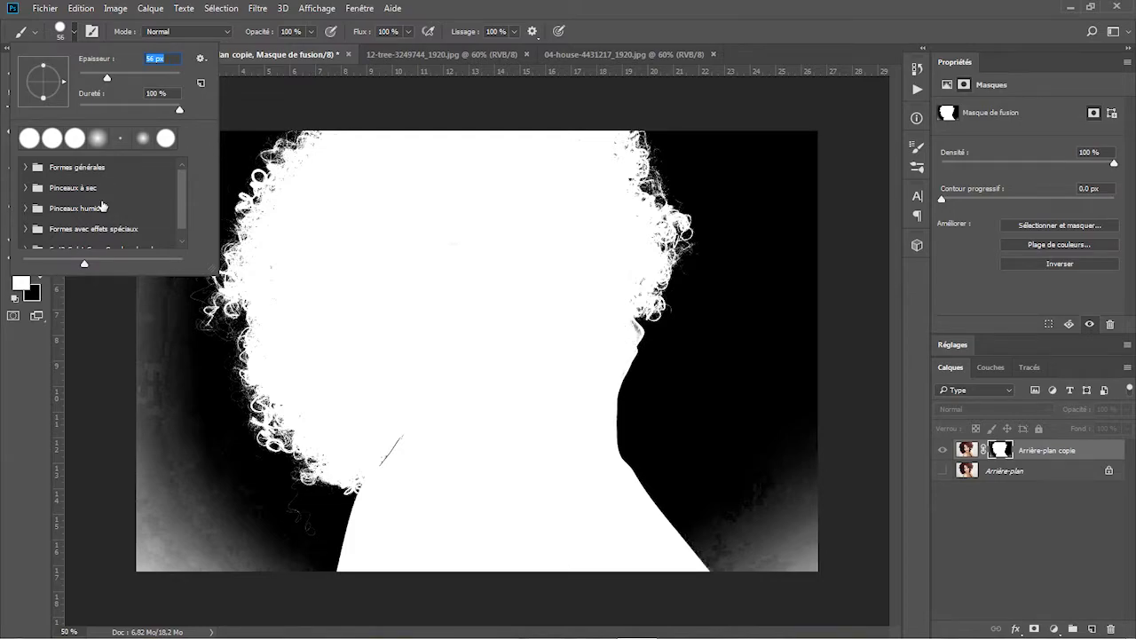
pyautogui.click(78, 352)
pyautogui.click(35, 238)
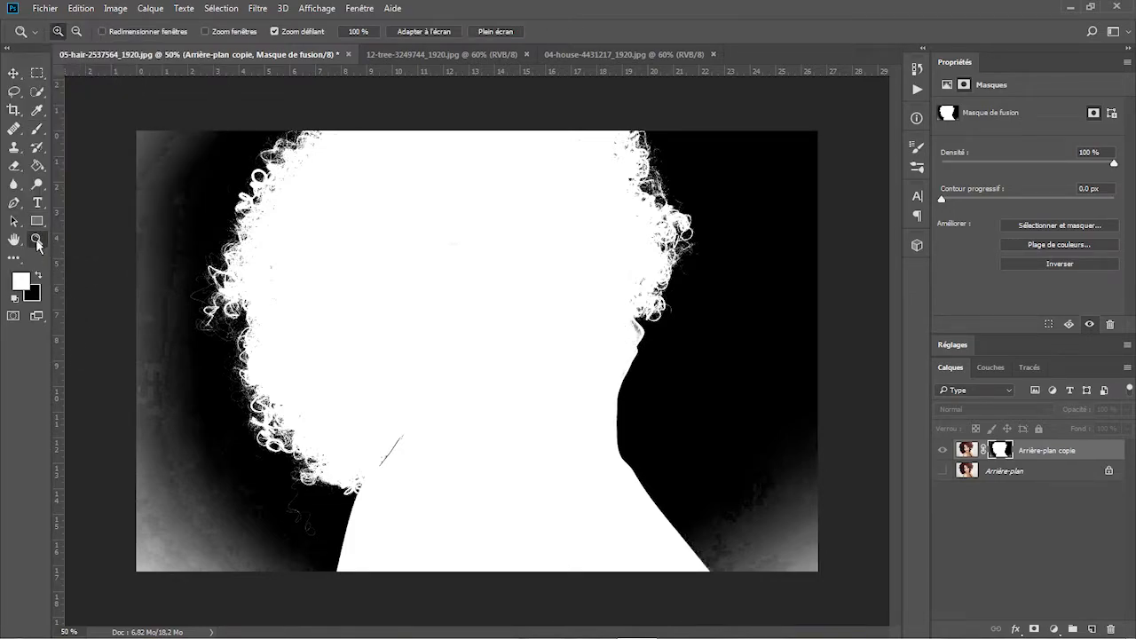
pyautogui.moveTo(615, 321); pyautogui.dragTo(722, 324)
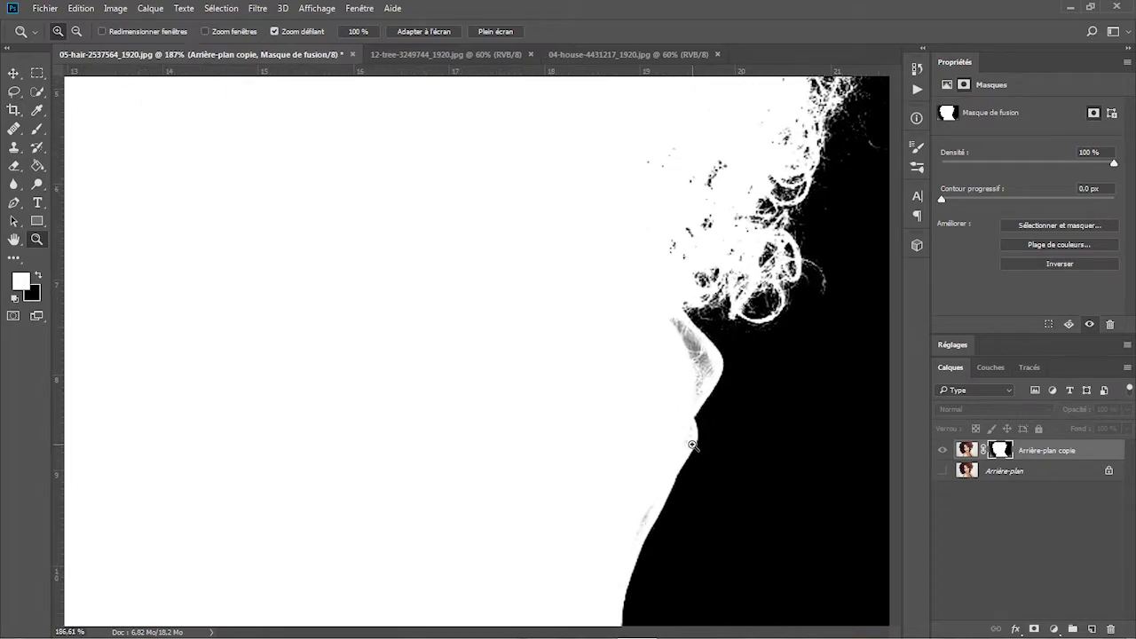
pyautogui.click(37, 133)
pyautogui.moveTo(676, 369)
pyautogui.mouseDown()
pyautogui.moveTo(650, 339)
pyautogui.moveTo(671, 365)
pyautogui.mouseUp()
pyautogui.moveTo(626, 487); pyautogui.dragTo(684, 370)
# Check the arm, shoulder and face areas of the mask for leftover grey specks, ending with the whole image fitted on screen.
pyautogui.scroll(-5, 621, 461)
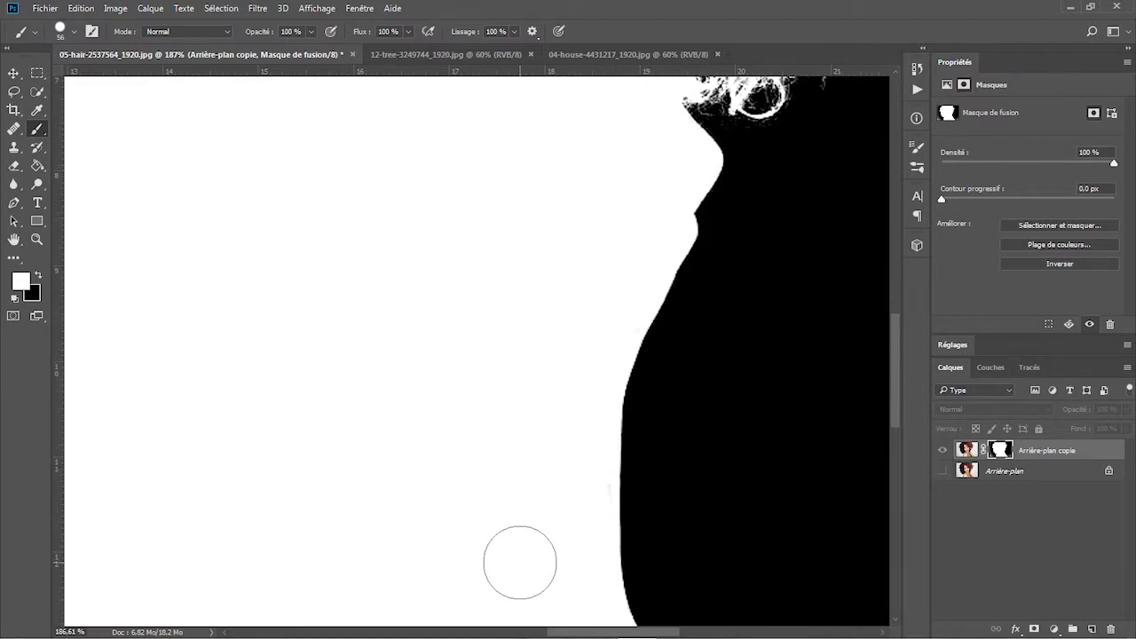
pyautogui.scroll(-10, 533, 550)
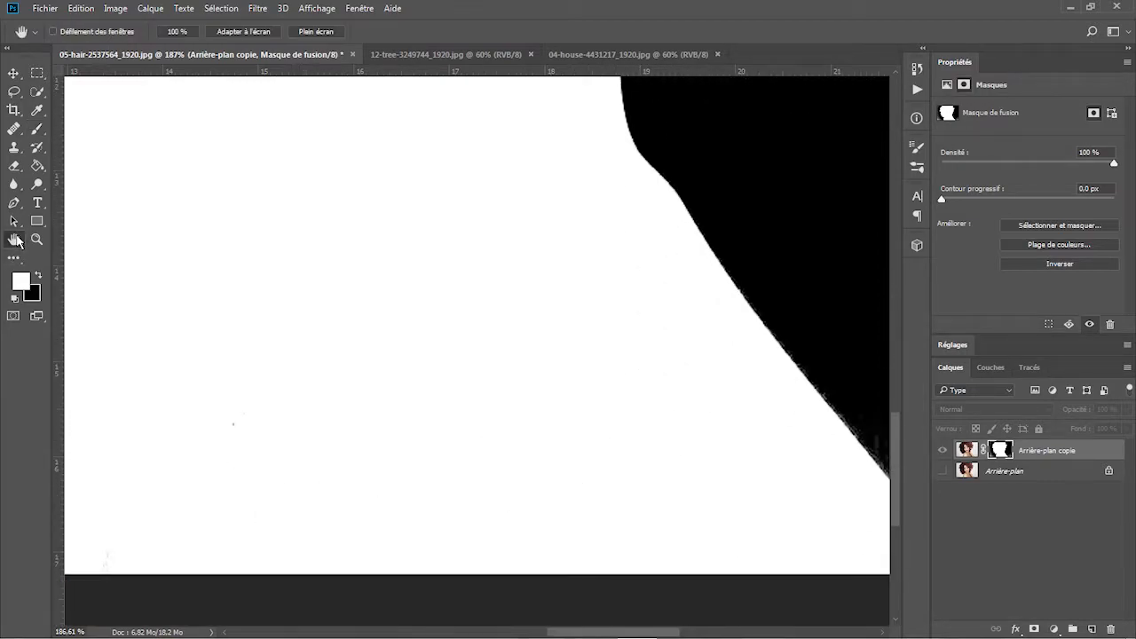
pyautogui.click(16, 239)
pyautogui.moveTo(78, 110); pyautogui.dragTo(644, 522)
pyautogui.moveTo(553, 283); pyautogui.dragTo(527, 600)
pyautogui.moveTo(327, 86); pyautogui.dragTo(266, 343)
pyautogui.click(38, 130)
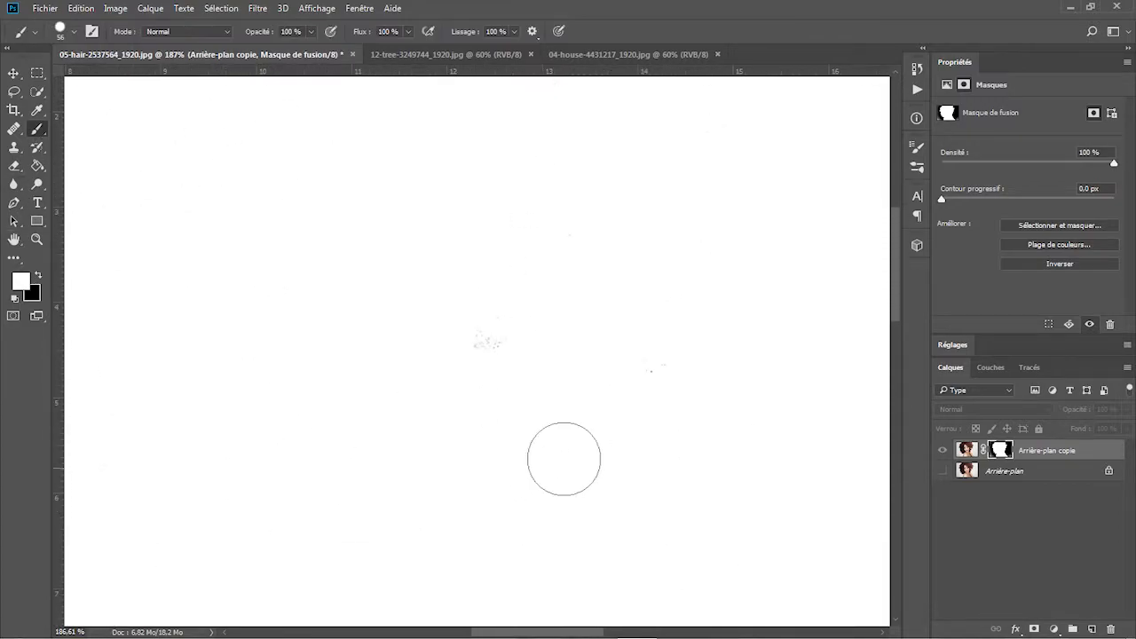
pyautogui.click(37, 239)
pyautogui.click(426, 32)
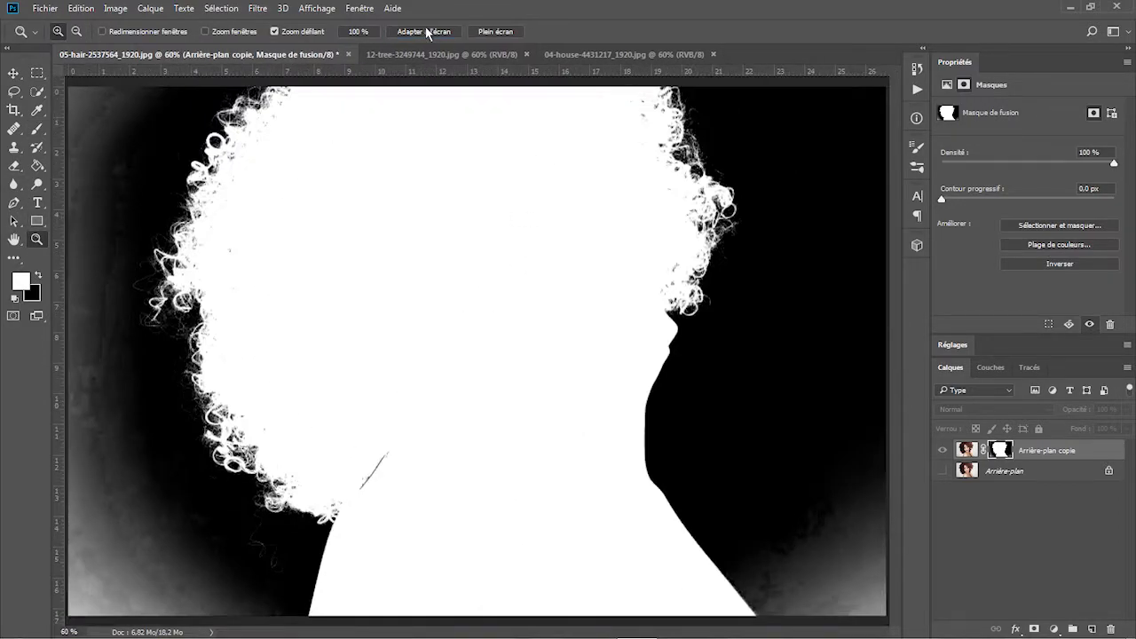
# Switch the painting colour to black and set the brush size to 198 px.
pyautogui.click(39, 278)
pyautogui.click(39, 131)
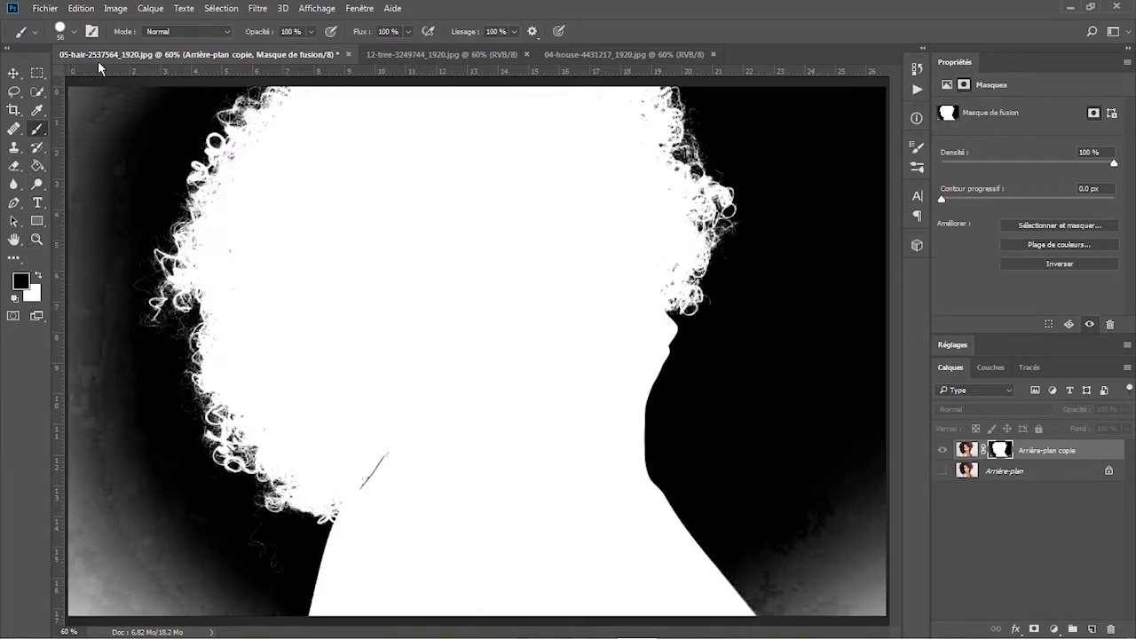
pyautogui.click(74, 33)
pyautogui.moveTo(137, 81); pyautogui.dragTo(154, 77)
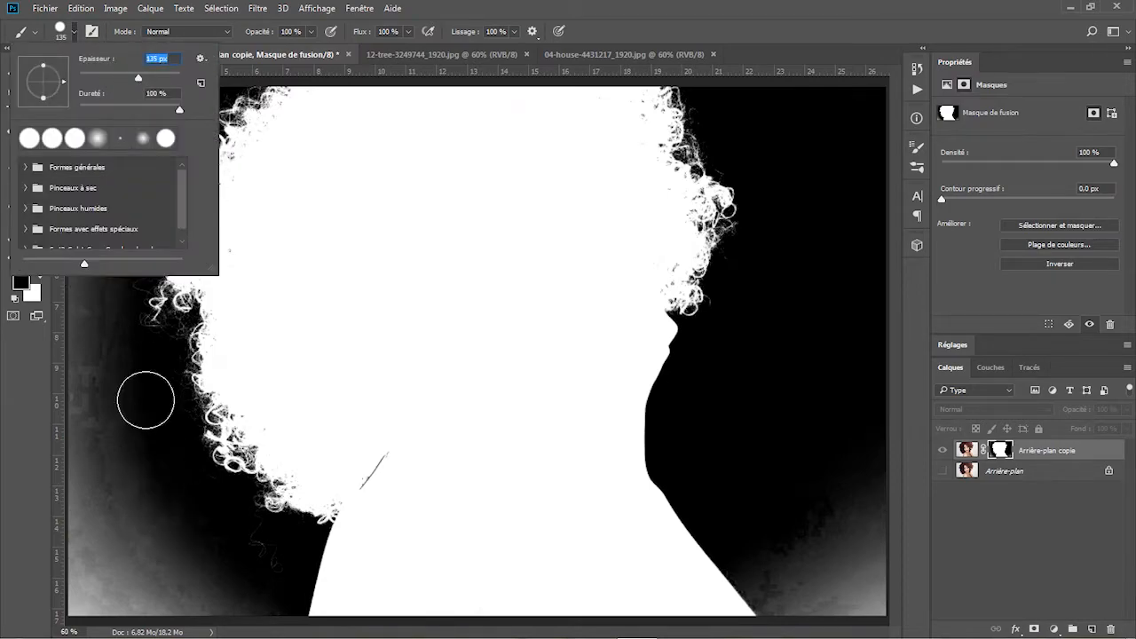
pyautogui.press('Return')
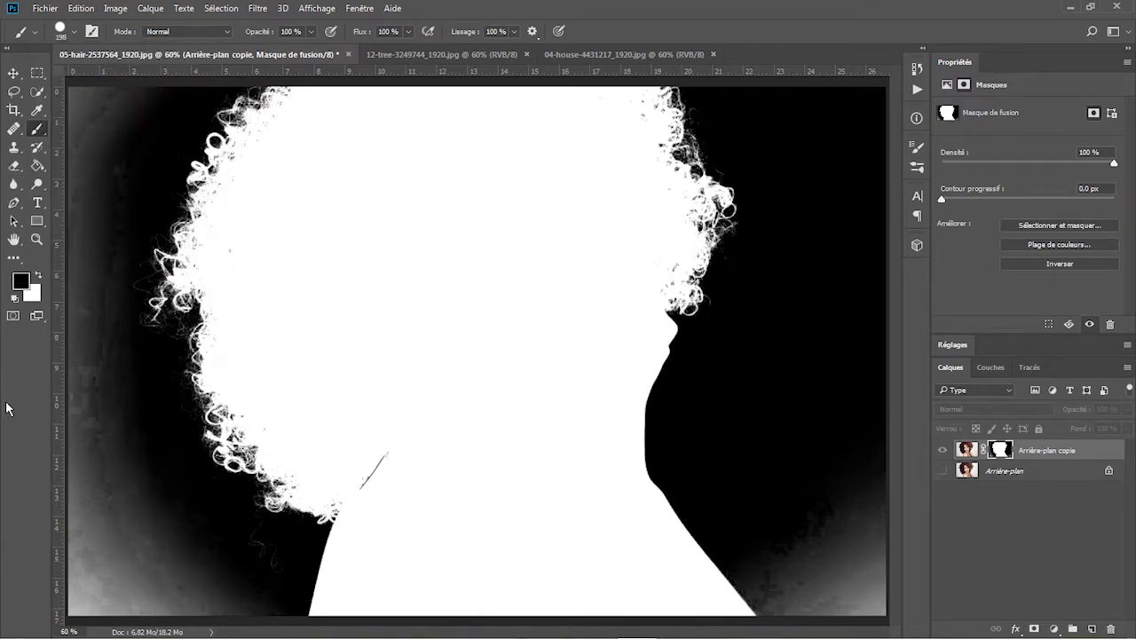
# Paint the grey background in the image's lower-left corner black on the mask, staying clear of the curls and shoulder.
pyautogui.click(36, 240)
pyautogui.moveTo(235, 541); pyautogui.dragTo(288, 621)
pyautogui.scroll(-5, 266, 577)
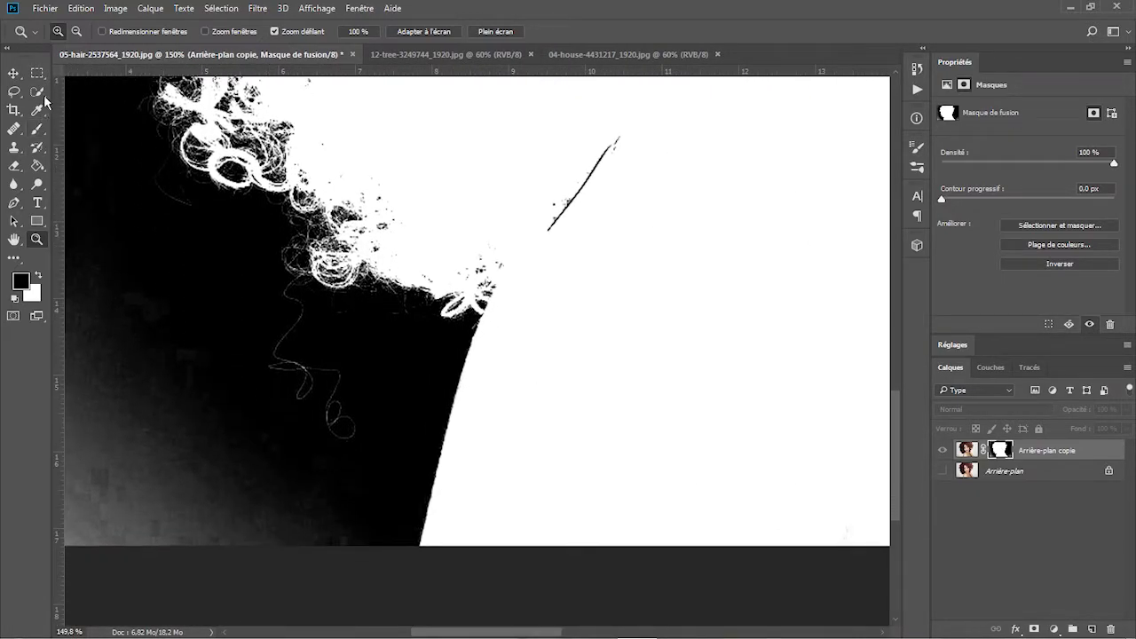
pyautogui.click(39, 130)
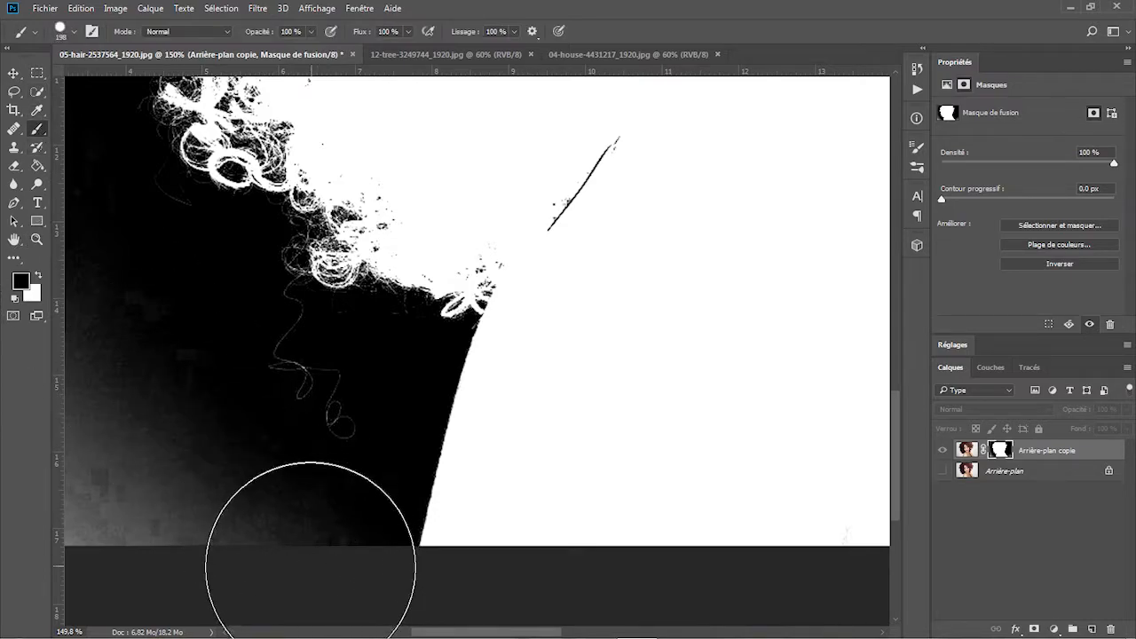
pyautogui.moveTo(293, 562)
pyautogui.mouseDown()
pyautogui.moveTo(216, 520)
pyautogui.moveTo(25, 495)
pyautogui.moveTo(30, 525)
pyautogui.mouseUp()
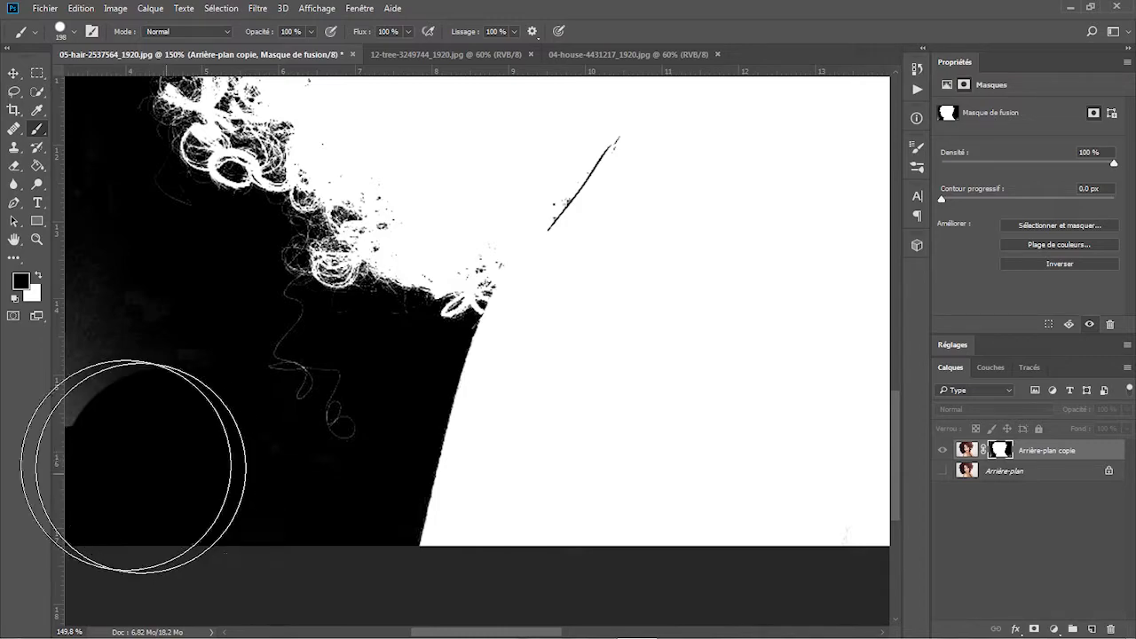
pyautogui.moveTo(79, 364)
pyautogui.mouseDown()
pyautogui.moveTo(79, 337)
pyautogui.moveTo(63, 394)
pyautogui.mouseUp()
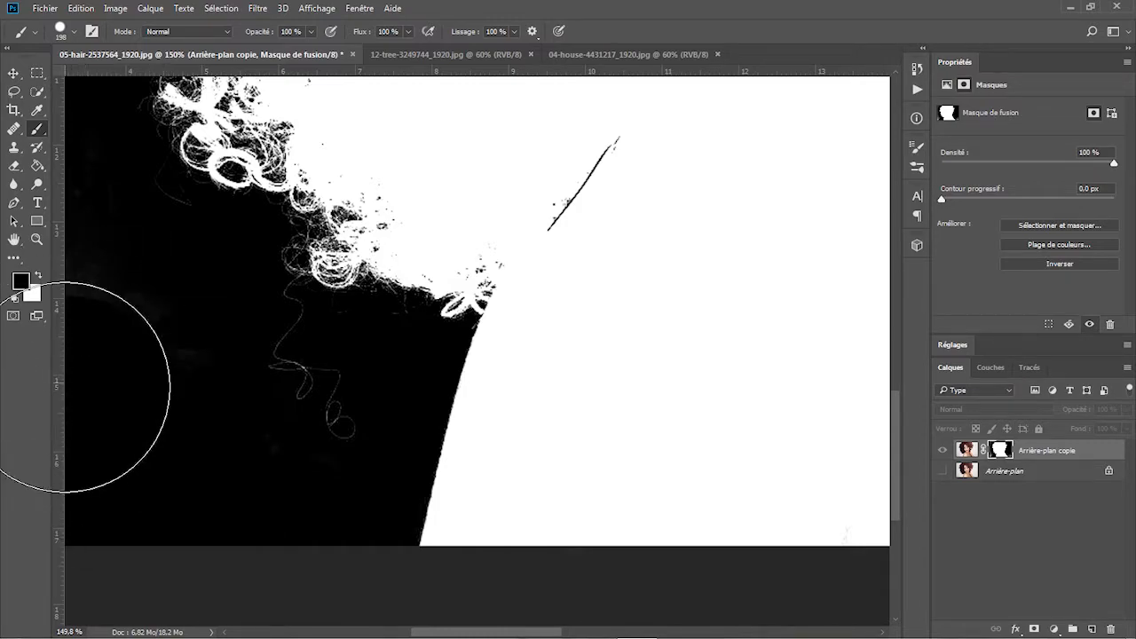
pyautogui.hscroll(-10, 399, 586)
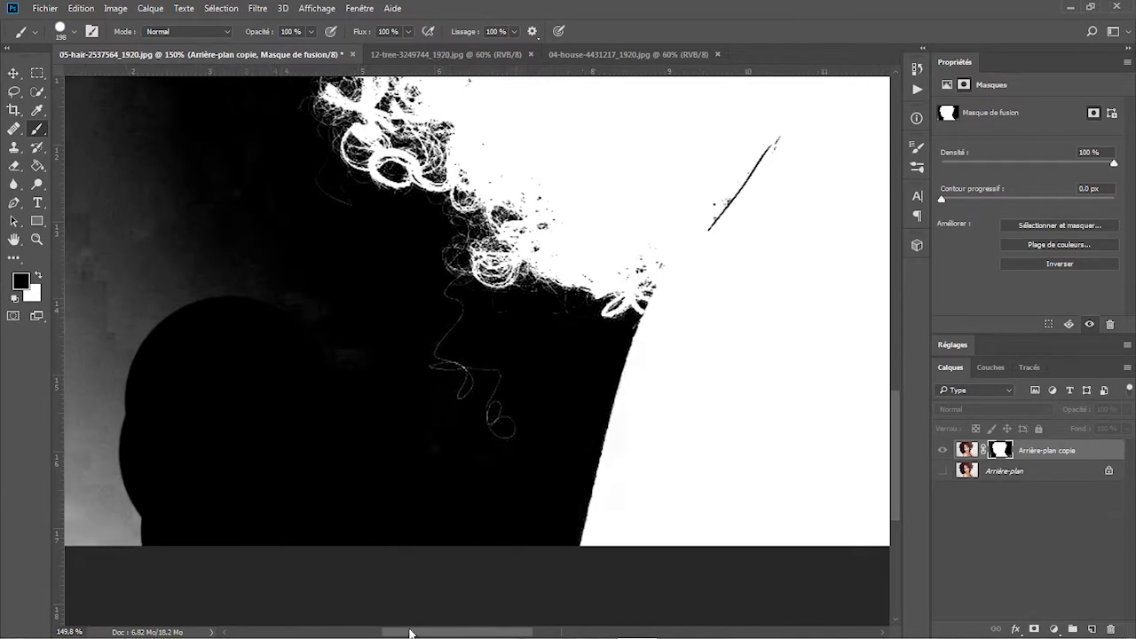
pyautogui.moveTo(497, 387)
pyautogui.mouseDown()
pyautogui.moveTo(304, 469)
pyautogui.moveTo(342, 178)
pyautogui.moveTo(266, 216)
pyautogui.moveTo(106, 231)
pyautogui.mouseUp()
pyautogui.click(41, 236)
pyautogui.click(406, 33)
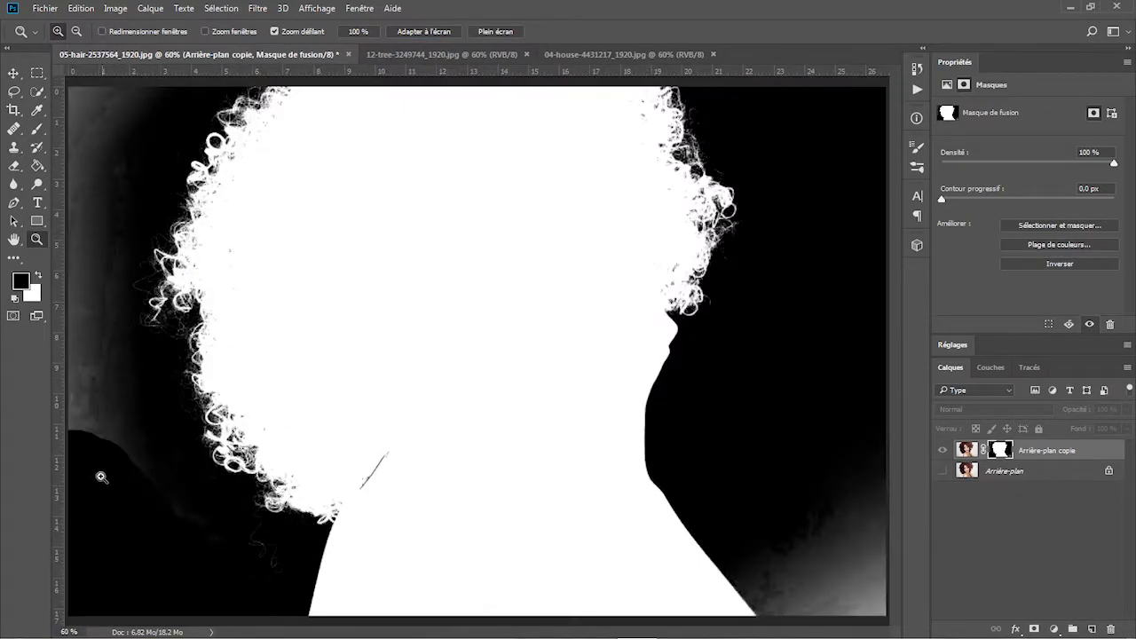
# Paint the remaining grey background along the image's left side and in its lower-right corner black on the mask.
pyautogui.click(39, 132)
pyautogui.moveTo(151, 499)
pyautogui.mouseDown()
pyautogui.moveTo(75, 415)
pyautogui.moveTo(70, 205)
pyautogui.moveTo(90, 95)
pyautogui.moveTo(89, 332)
pyautogui.moveTo(119, 398)
pyautogui.mouseUp()
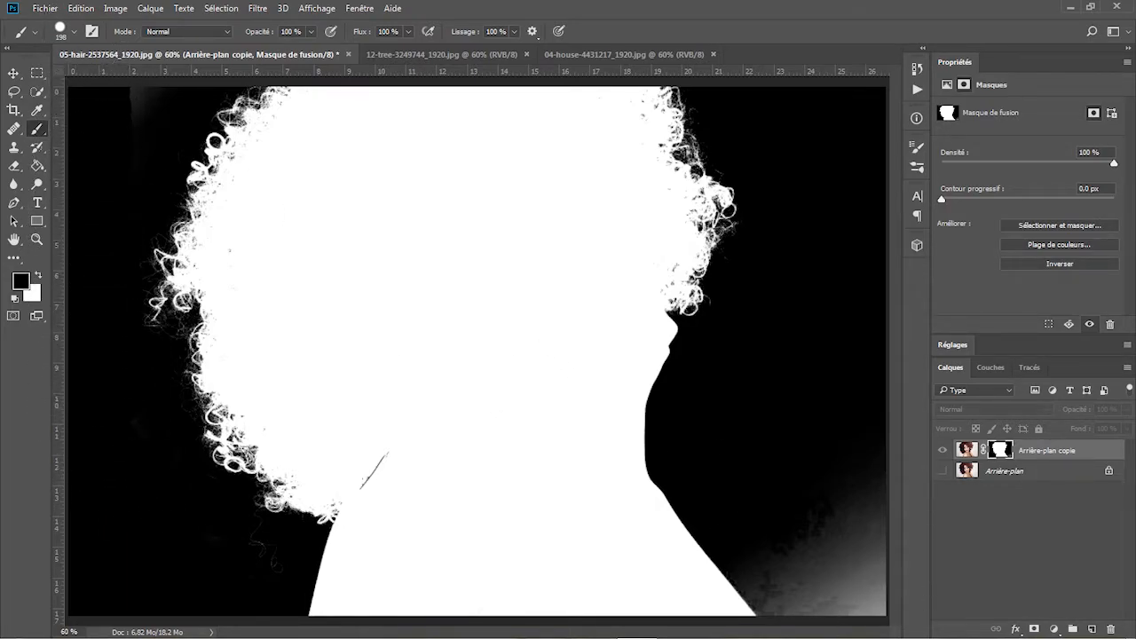
pyautogui.moveTo(764, 555)
pyautogui.mouseDown()
pyautogui.moveTo(804, 596)
pyautogui.moveTo(872, 536)
pyautogui.moveTo(879, 579)
pyautogui.moveTo(839, 540)
pyautogui.moveTo(811, 535)
pyautogui.moveTo(865, 390)
pyautogui.moveTo(836, 503)
pyautogui.moveTo(789, 573)
pyautogui.mouseUp()
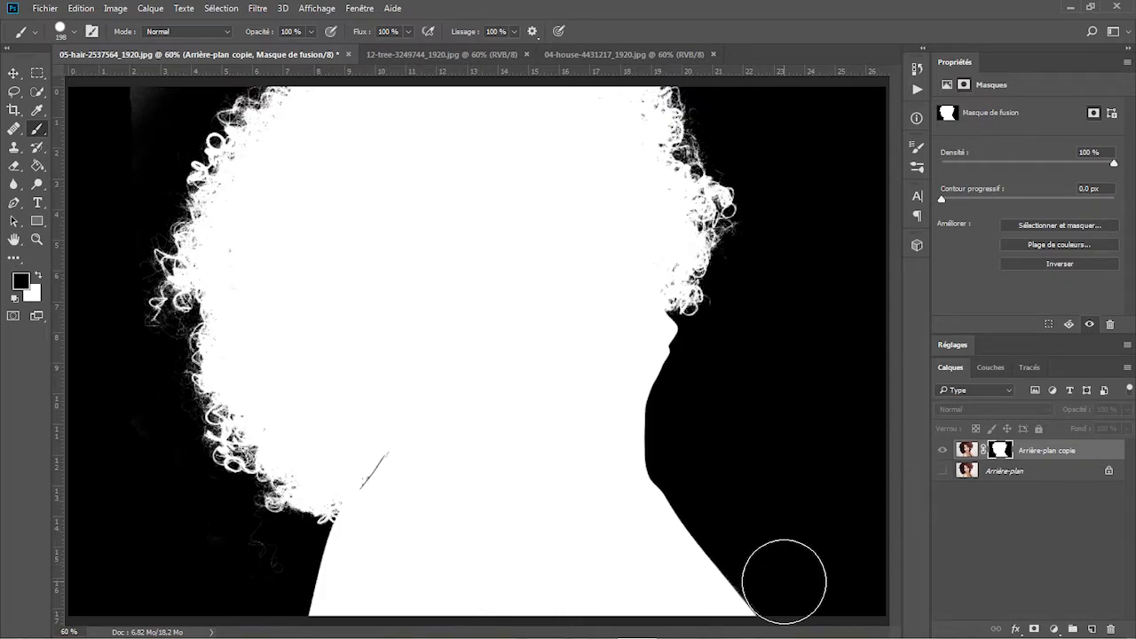
# Reduce the brush size to 65 px and paint the leftover grey along the arm's lower outer edge black on the mask.
pyautogui.click(75, 32)
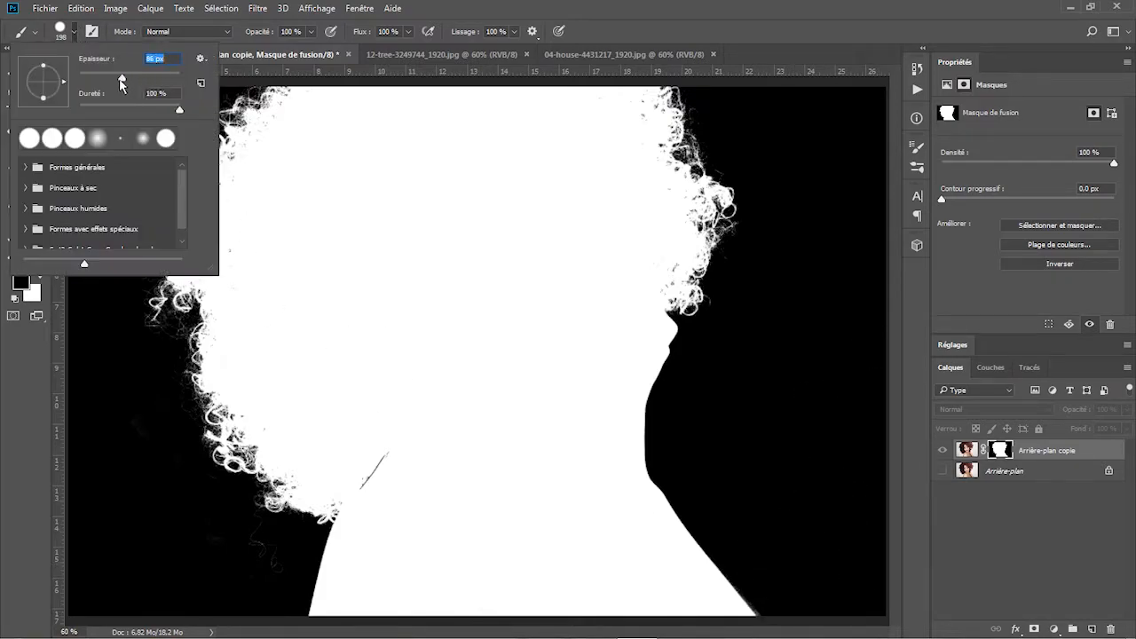
pyautogui.click(39, 400)
pyautogui.click(37, 240)
pyautogui.moveTo(733, 574); pyautogui.dragTo(809, 575)
pyautogui.click(36, 133)
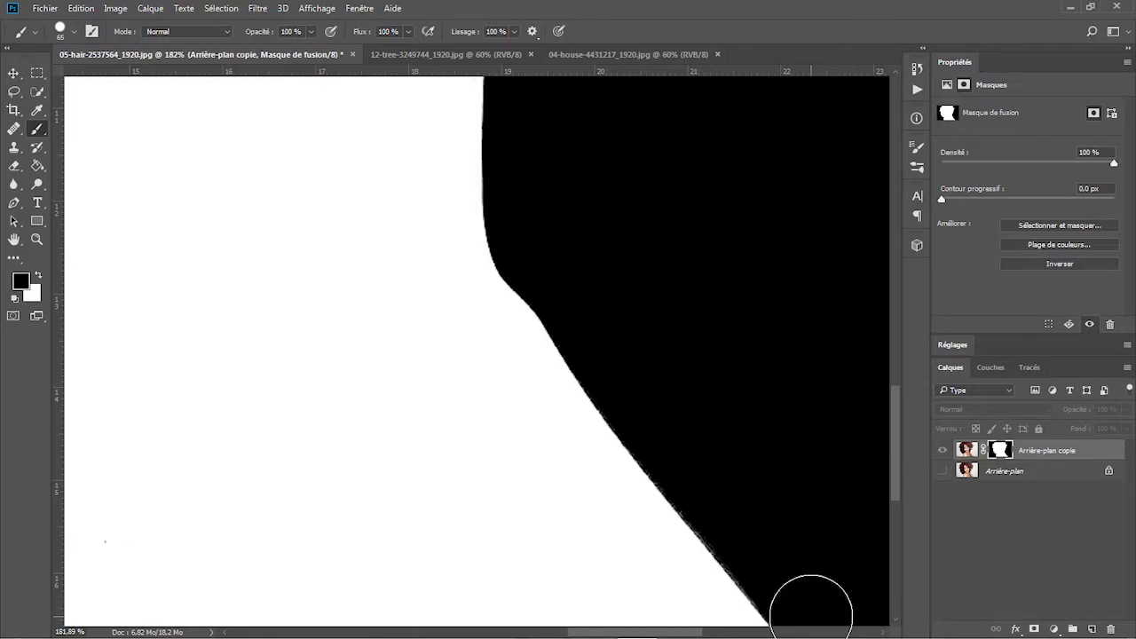
# Paint the leftover grey patch in the image's upper-left corner black on the mask, staying clear of the curls.
pyautogui.moveTo(902, 486); pyautogui.dragTo(893, 262)
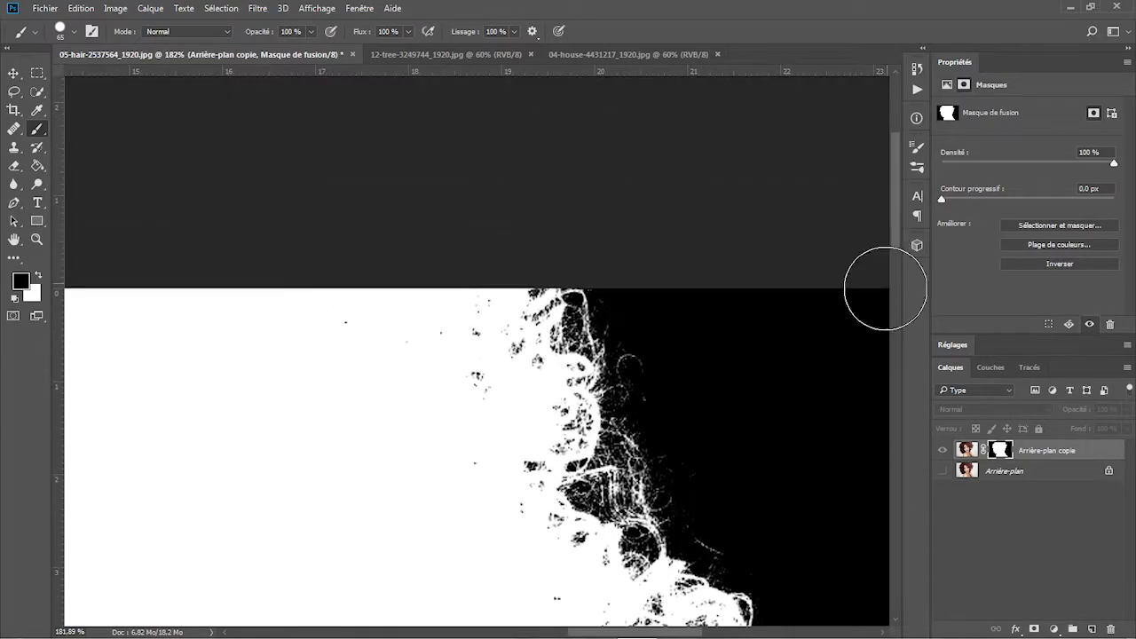
pyautogui.click(13, 241)
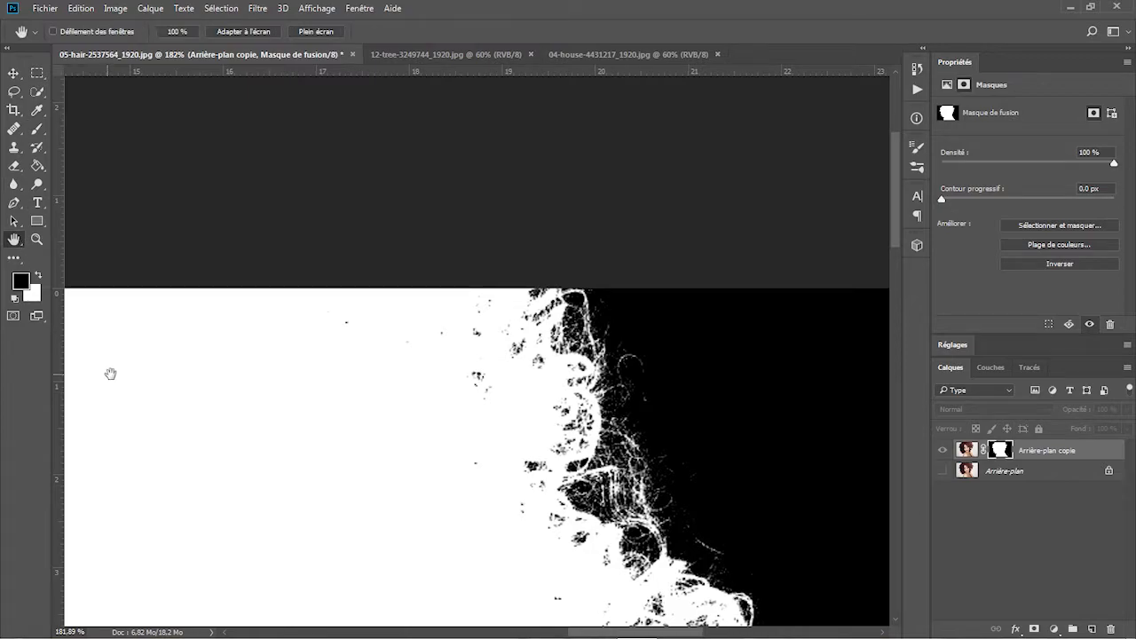
pyautogui.moveTo(106, 375); pyautogui.dragTo(790, 372)
pyautogui.moveTo(310, 380); pyautogui.dragTo(567, 341)
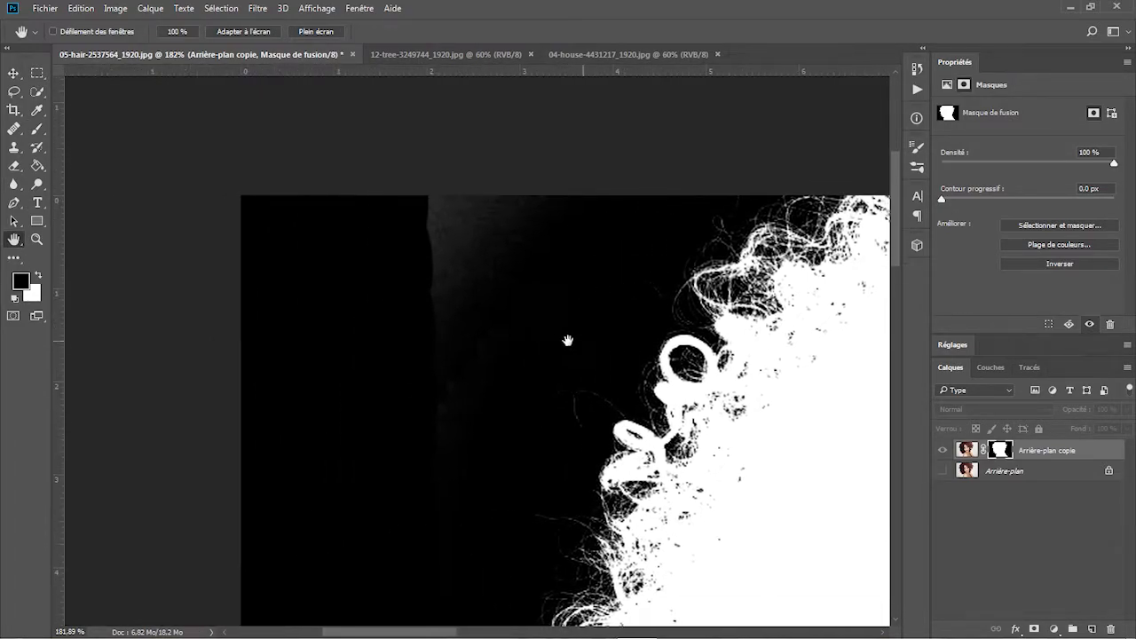
pyautogui.click(37, 129)
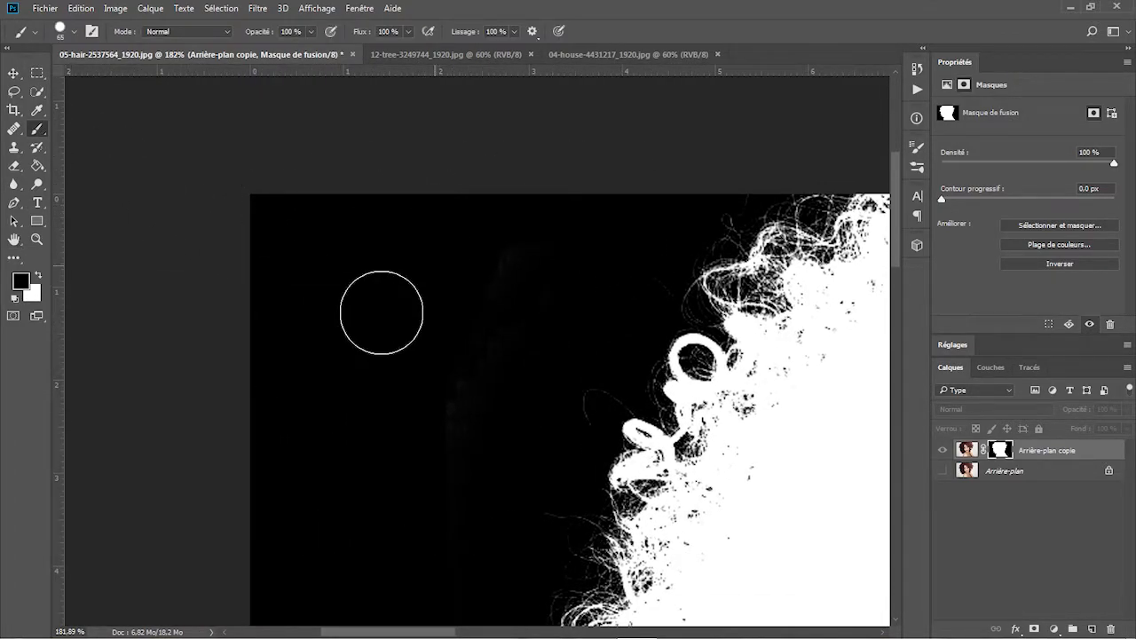
# Check the background beside the left curls and shoulder for leftover grey on the mask, ending with the whole image fitted on screen.
pyautogui.click(13, 240)
pyautogui.moveTo(328, 493); pyautogui.dragTo(370, 74)
pyautogui.moveTo(405, 461); pyautogui.dragTo(419, 160)
pyautogui.moveTo(490, 510); pyautogui.dragTo(441, 345)
pyautogui.moveTo(514, 586); pyautogui.dragTo(429, 182)
pyautogui.moveTo(568, 325); pyautogui.dragTo(267, 438)
pyautogui.click(37, 239)
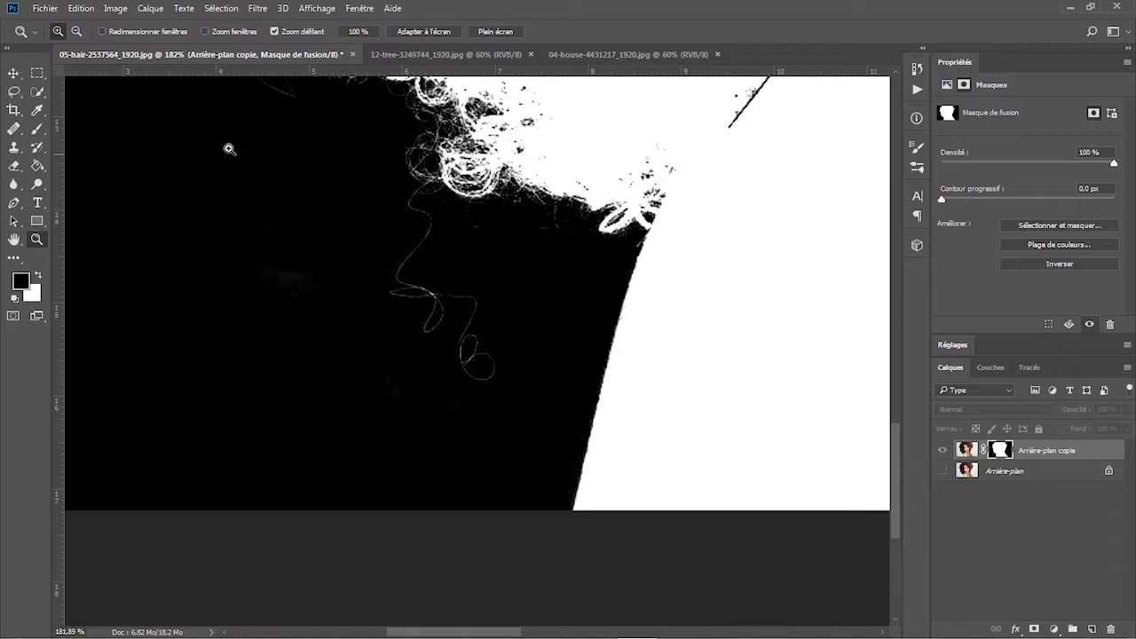
pyautogui.click(409, 33)
# Leave the mask view and examine the cut-out's curl edges on both sides and the hand, ending with the whole image fitted on screen.
pyautogui.press('alt')
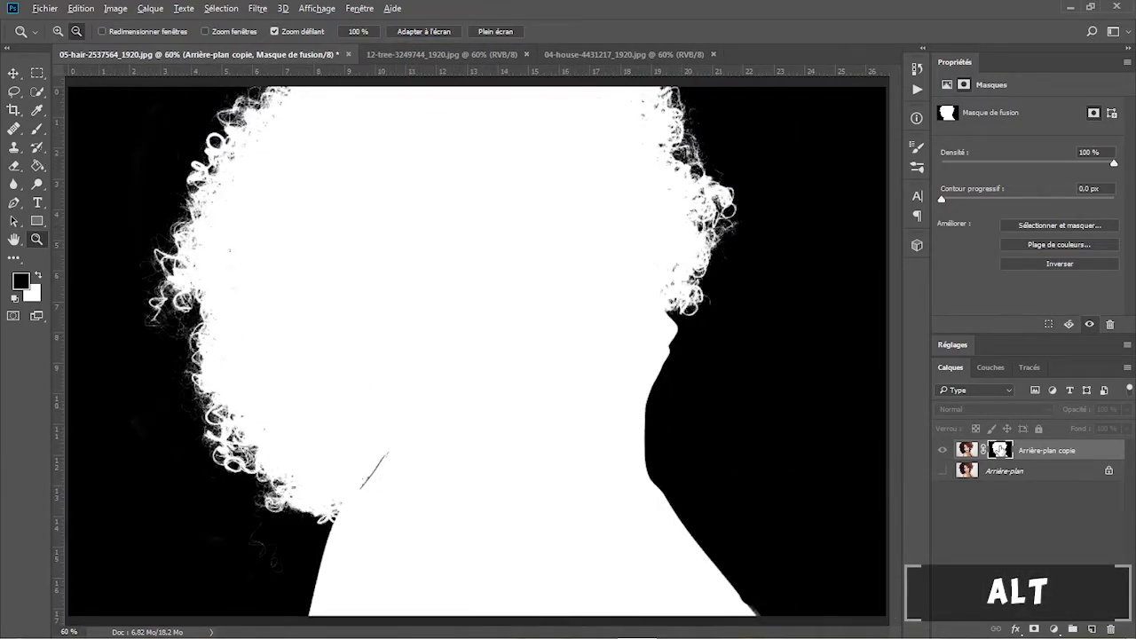
pyautogui.keyDown('alt'); pyautogui.click(999, 450); pyautogui.keyUp('alt')
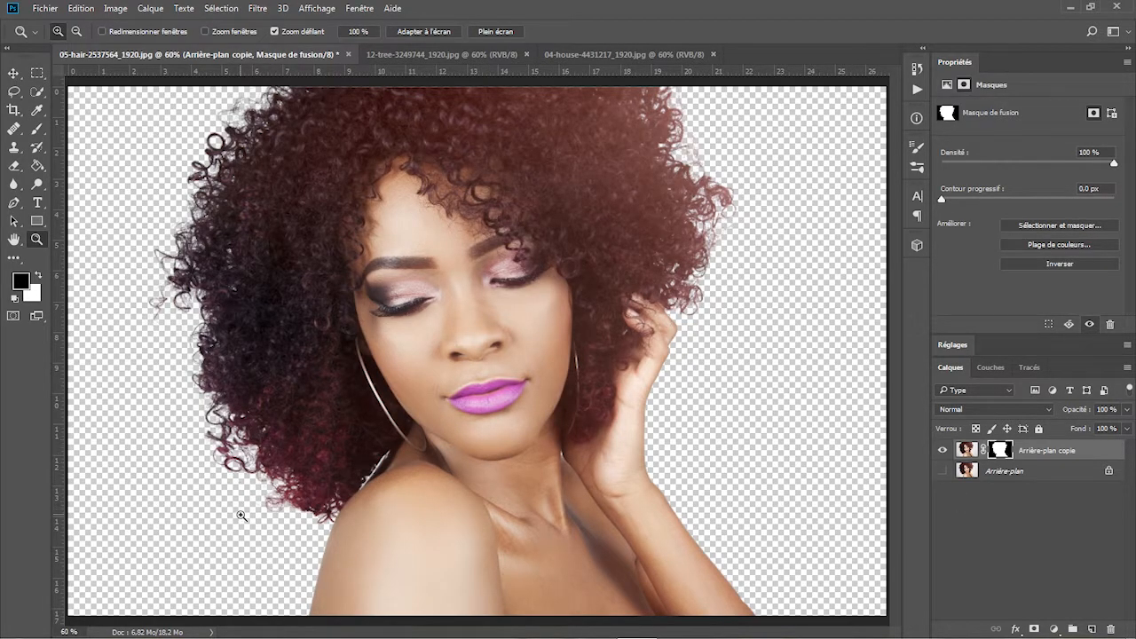
pyautogui.moveTo(175, 281); pyautogui.dragTo(290, 319)
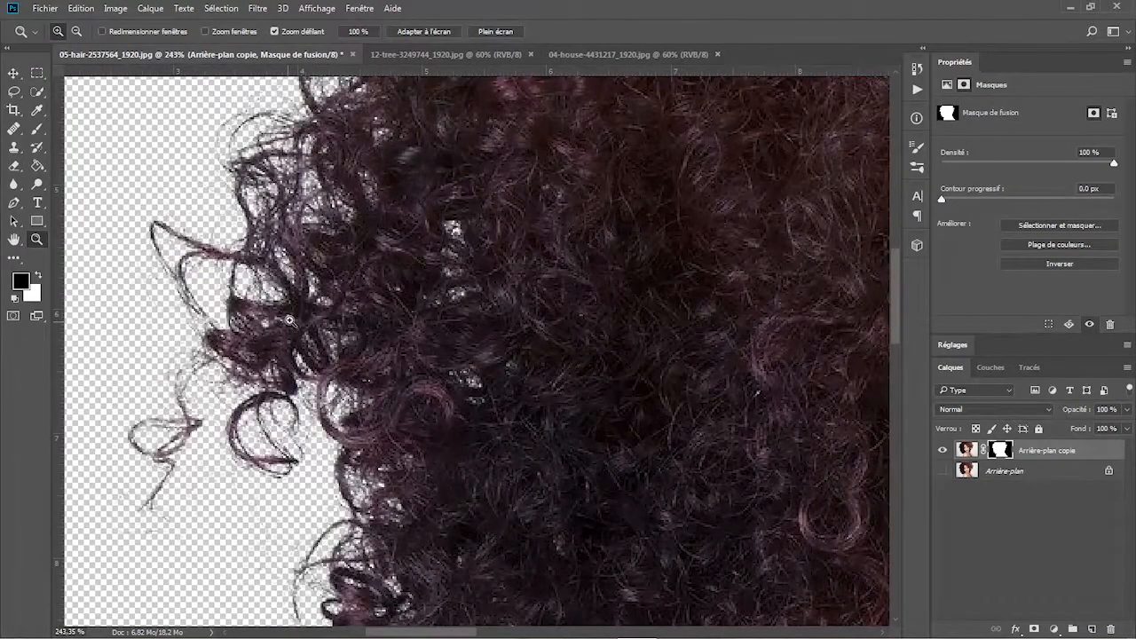
pyautogui.click(15, 239)
pyautogui.moveTo(443, 207); pyautogui.dragTo(347, 409)
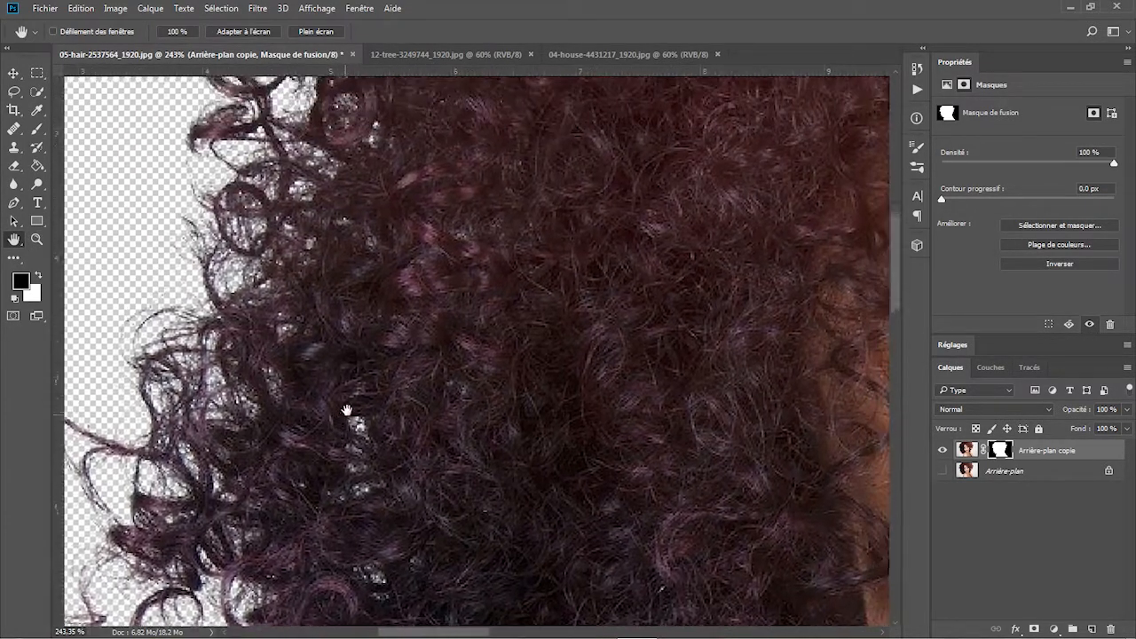
pyautogui.moveTo(373, 177); pyautogui.dragTo(242, 474)
pyautogui.moveTo(634, 405); pyautogui.dragTo(2, 359)
pyautogui.moveTo(822, 355); pyautogui.dragTo(180, 387)
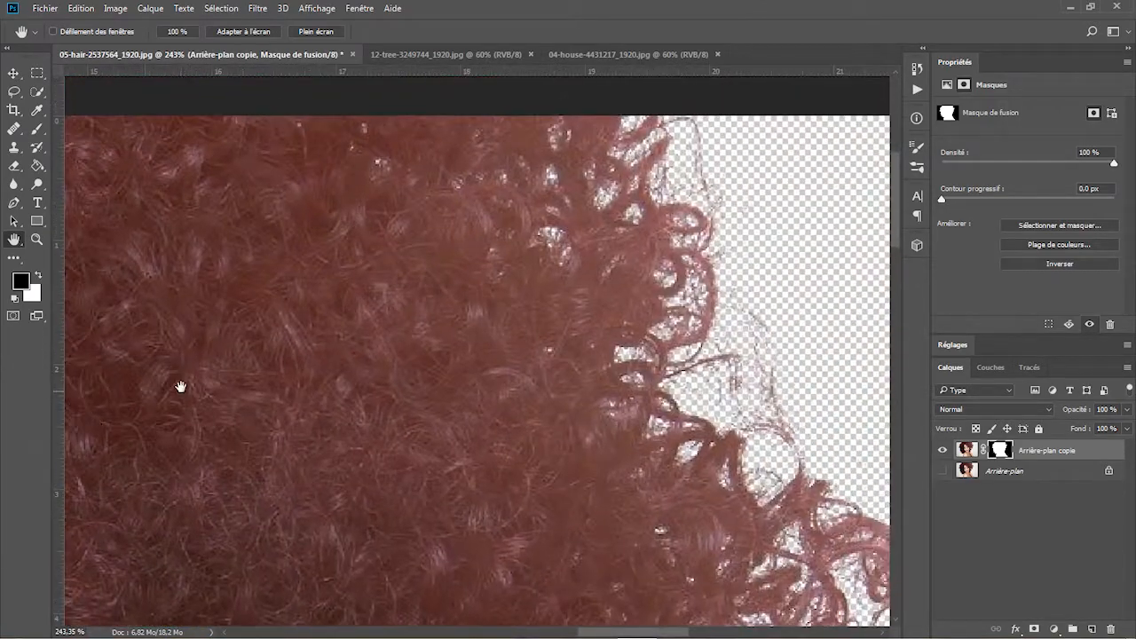
pyautogui.moveTo(537, 482); pyautogui.dragTo(430, 84)
pyautogui.moveTo(483, 349); pyautogui.dragTo(575, 135)
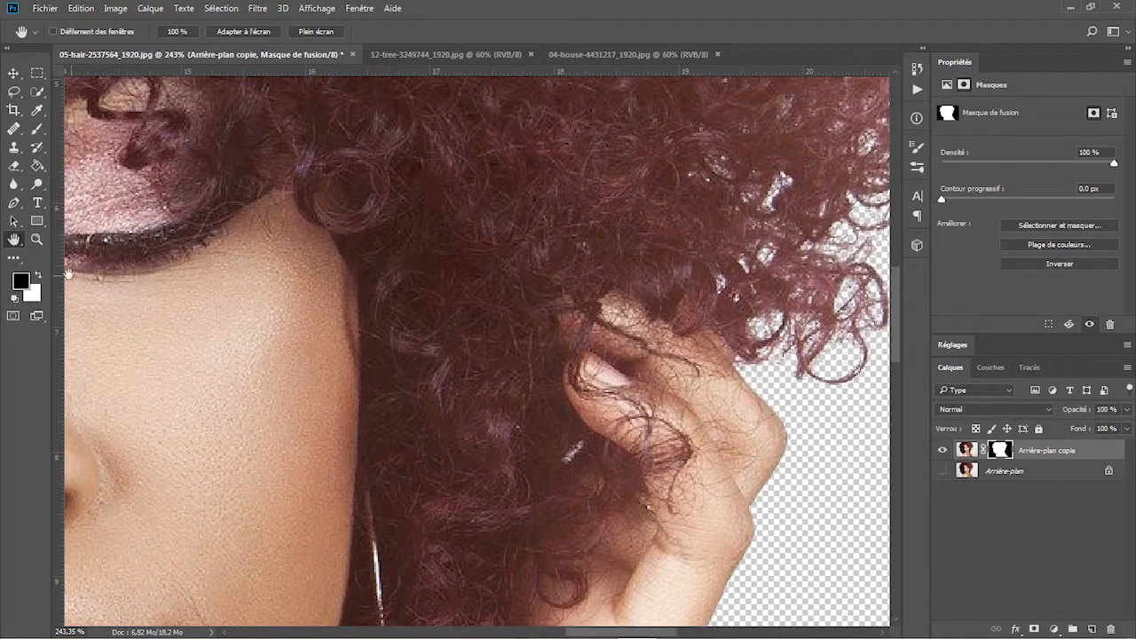
pyautogui.press('z')
pyautogui.click(423, 31)
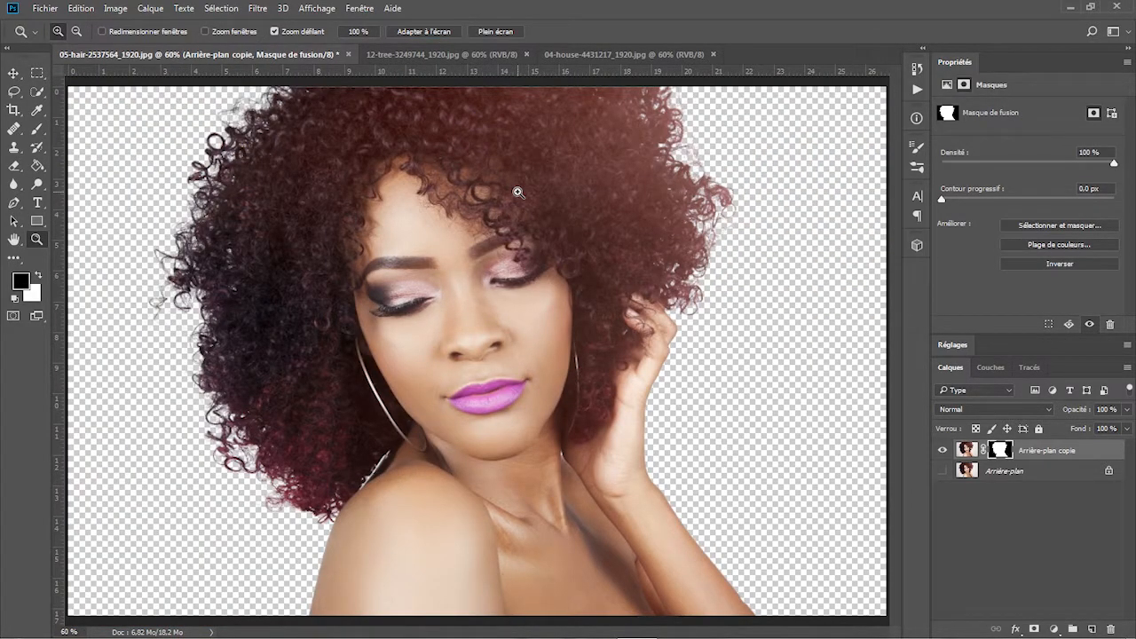
# Add a new layer between the background and the masked copy and fill it with white.
pyautogui.moveTo(270, 551); pyautogui.dragTo(256, 535)
pyautogui.scroll(-1, 299, 572)
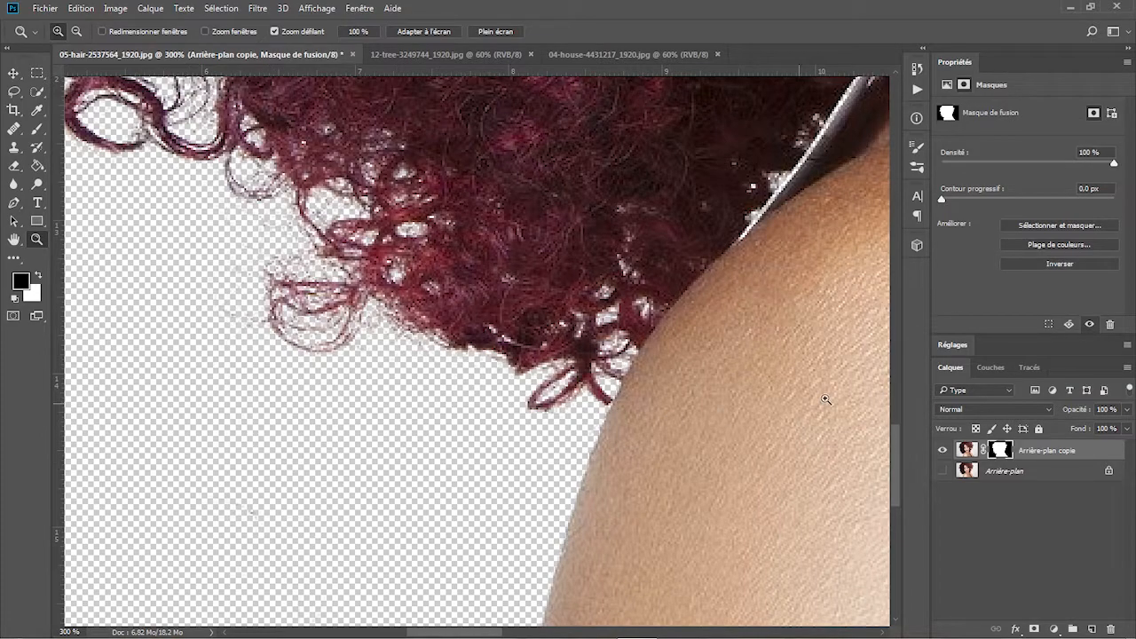
pyautogui.scroll(3, 808, 402)
pyautogui.click(1034, 471)
pyautogui.click(1094, 629)
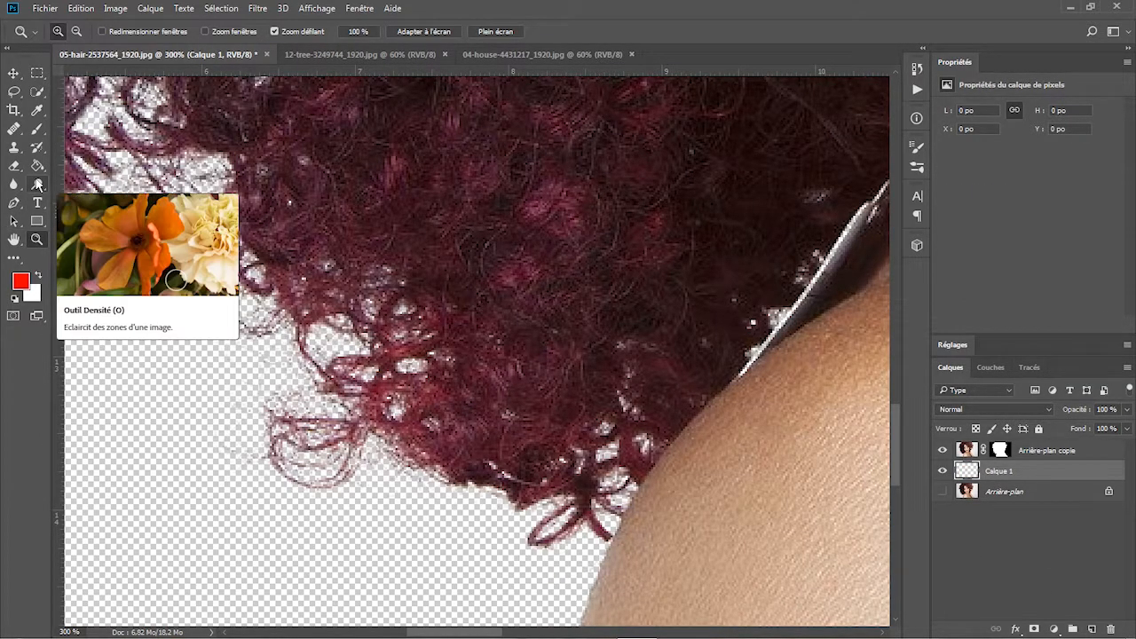
pyautogui.click(39, 169)
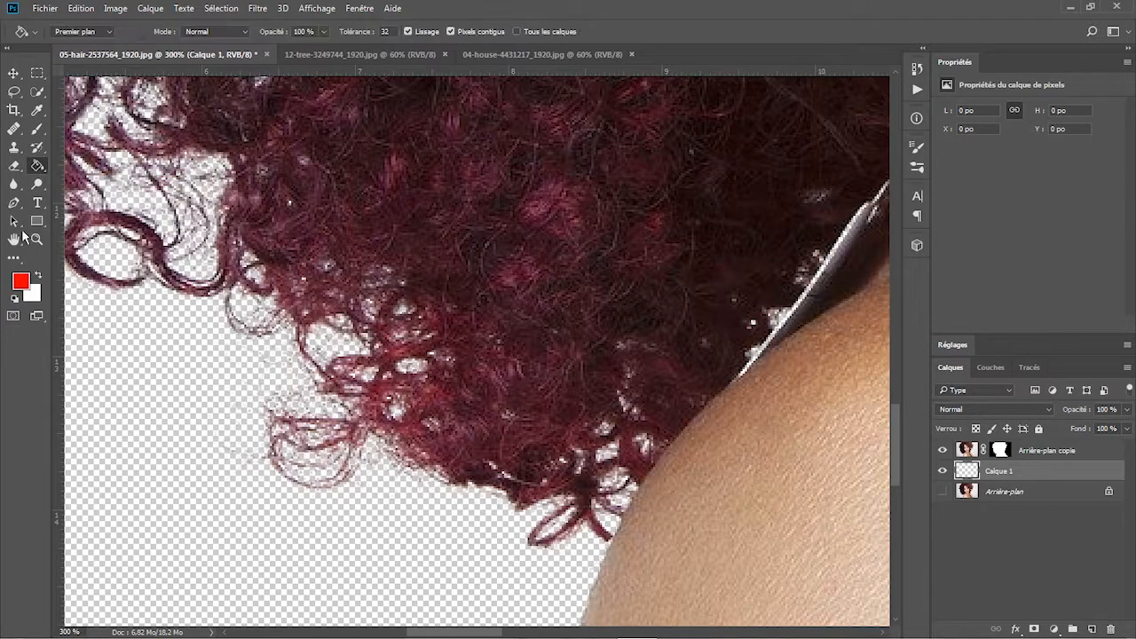
pyautogui.click(38, 276)
pyautogui.click(172, 426)
# Examine the cut-out against the white fill, following the hair outline from the lower-left curls around to the hand and neck.
pyautogui.scroll(-5, 225, 436)
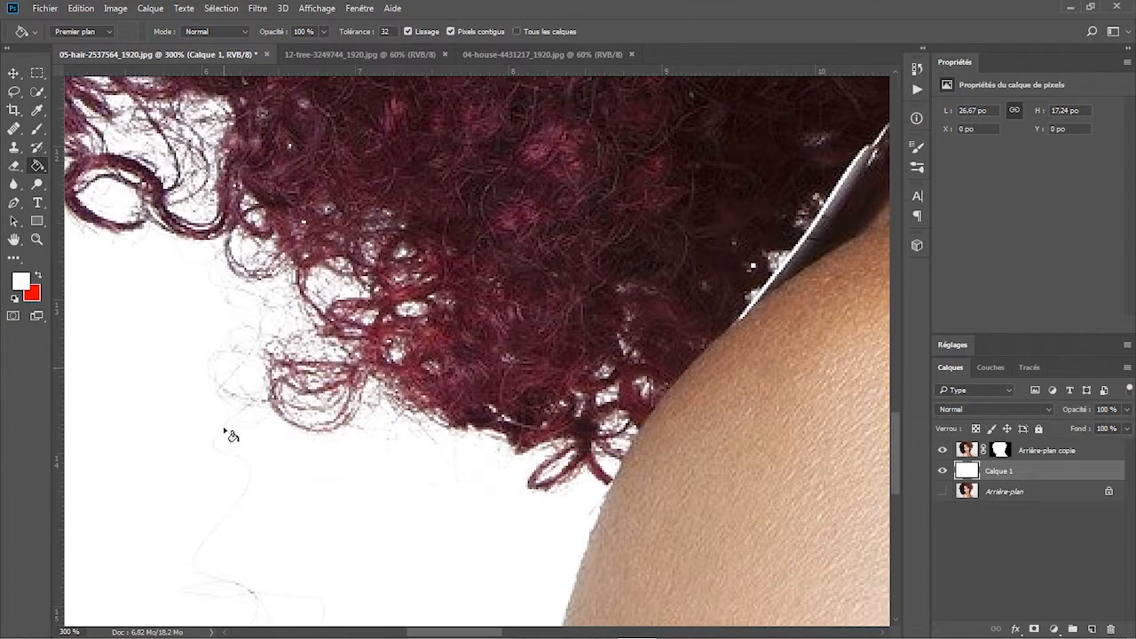
pyautogui.scroll(-2, 342, 613)
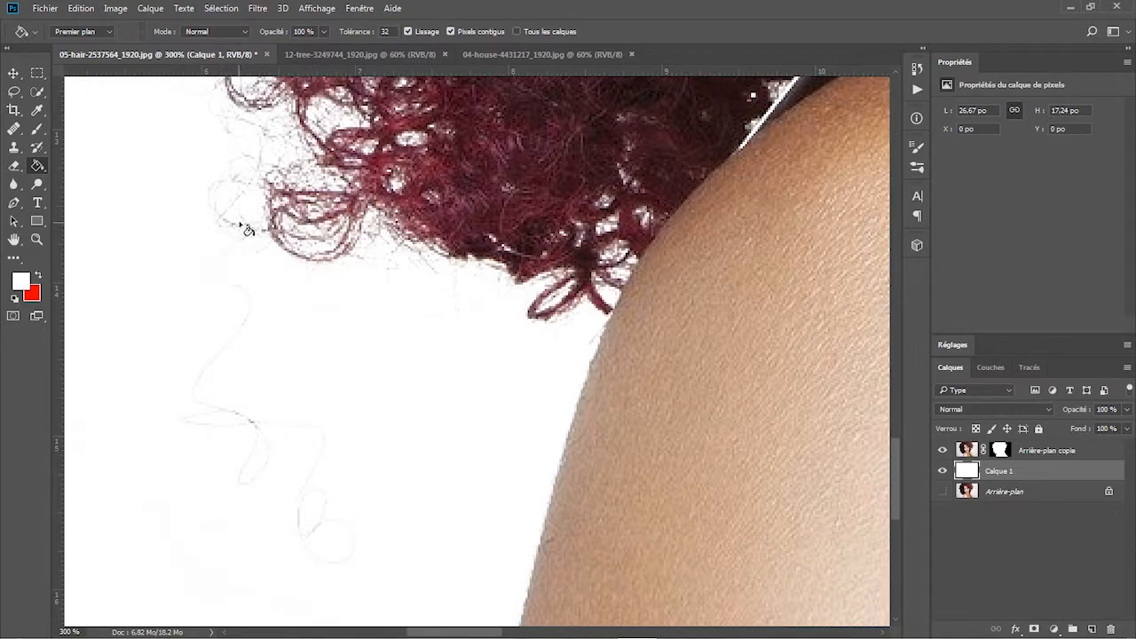
pyautogui.click(14, 243)
pyautogui.moveTo(219, 149); pyautogui.dragTo(436, 582)
pyautogui.moveTo(256, 335); pyautogui.dragTo(390, 585)
pyautogui.moveTo(275, 119); pyautogui.dragTo(568, 616)
pyautogui.moveTo(549, 163); pyautogui.dragTo(427, 393)
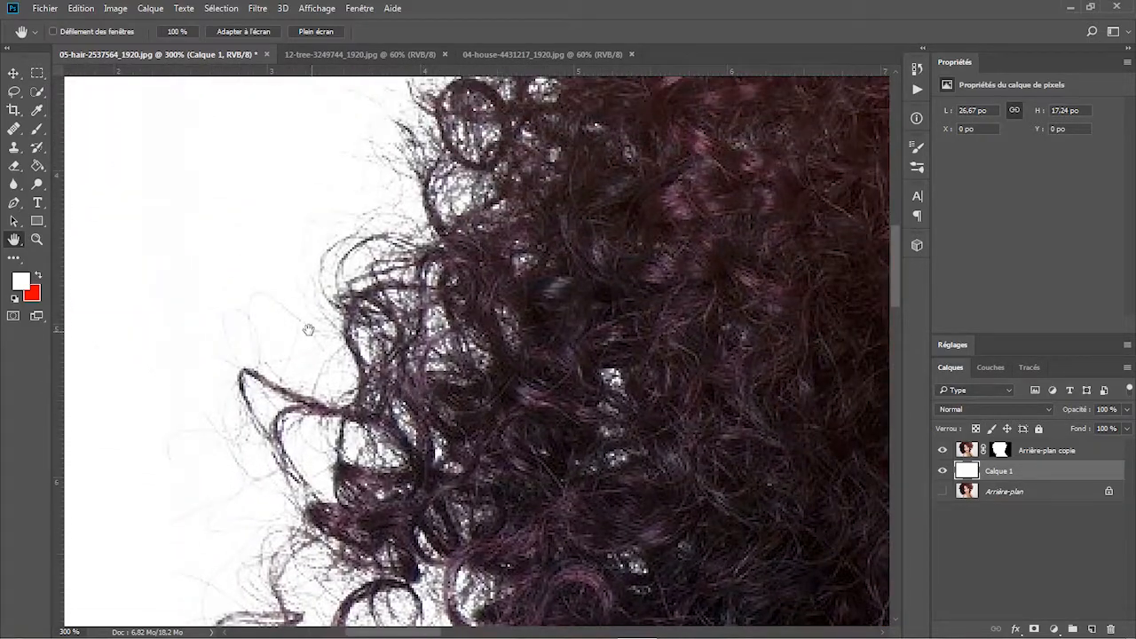
pyautogui.moveTo(457, 132); pyautogui.dragTo(355, 412)
pyautogui.moveTo(477, 206); pyautogui.dragTo(255, 429)
pyautogui.moveTo(692, 125); pyautogui.dragTo(151, 310)
pyautogui.moveTo(798, 524); pyautogui.dragTo(133, 275)
pyautogui.moveTo(838, 355); pyautogui.dragTo(118, 340)
pyautogui.moveTo(608, 613); pyautogui.dragTo(431, 205)
pyautogui.moveTo(417, 567); pyautogui.dragTo(439, 328)
pyautogui.moveTo(302, 617); pyautogui.dragTo(646, 2)
pyautogui.moveTo(406, 210); pyautogui.dragTo(581, 95)
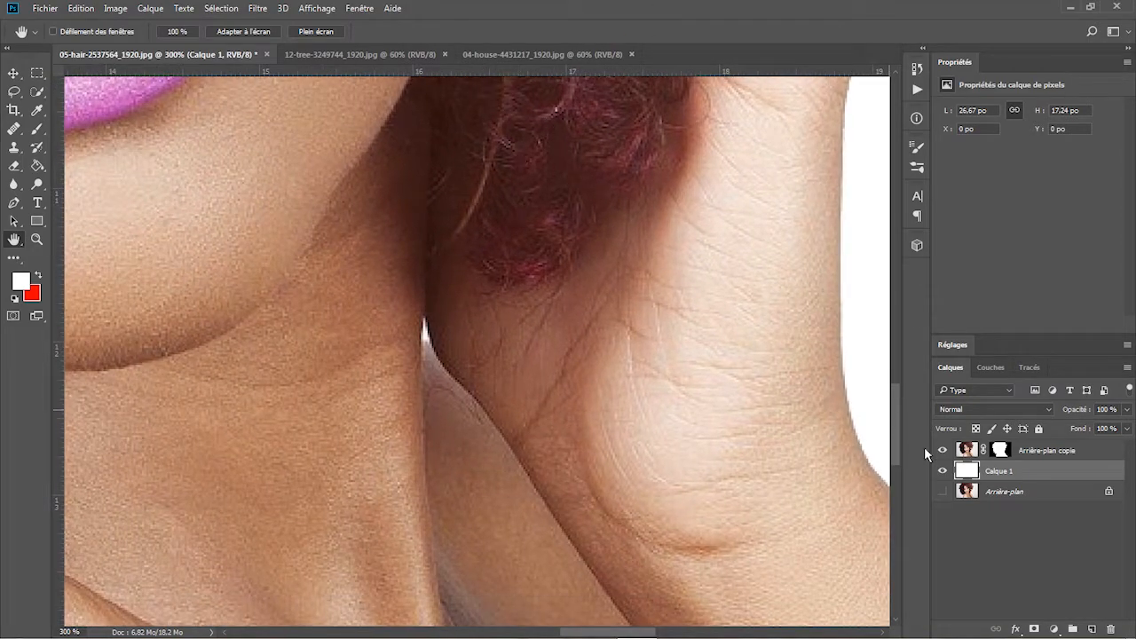
# Hide the white-filled layer, fit the whole image on screen and delete that layer.
pyautogui.click(942, 471)
pyautogui.moveTo(567, 296); pyautogui.dragTo(567, 541)
pyautogui.click(37, 239)
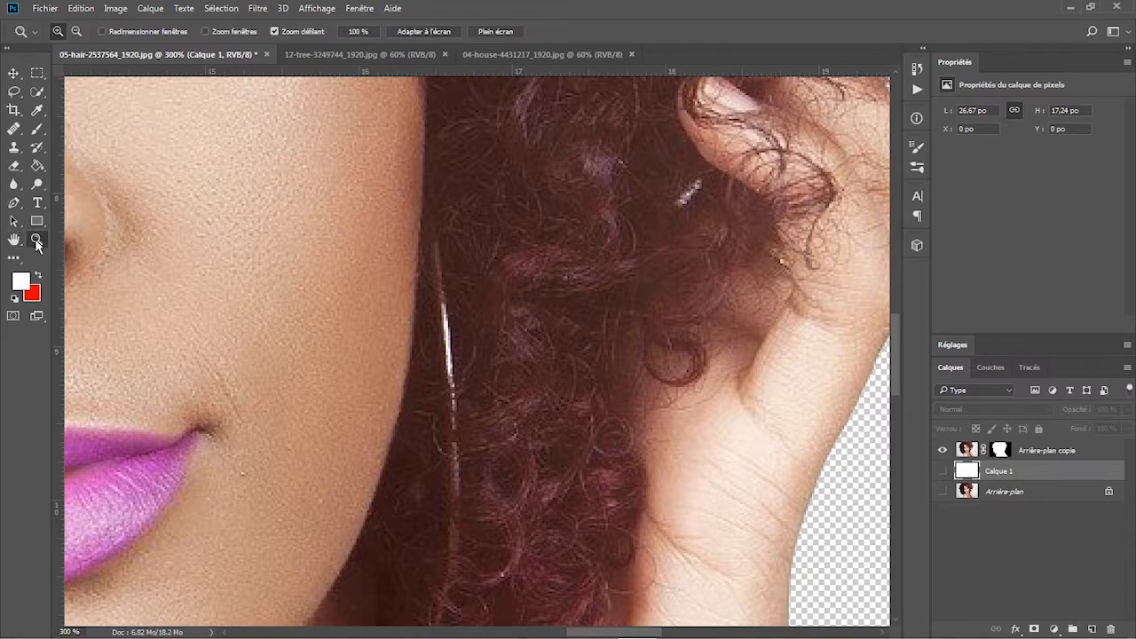
pyautogui.click(419, 33)
pyautogui.moveTo(973, 477); pyautogui.dragTo(1110, 629)
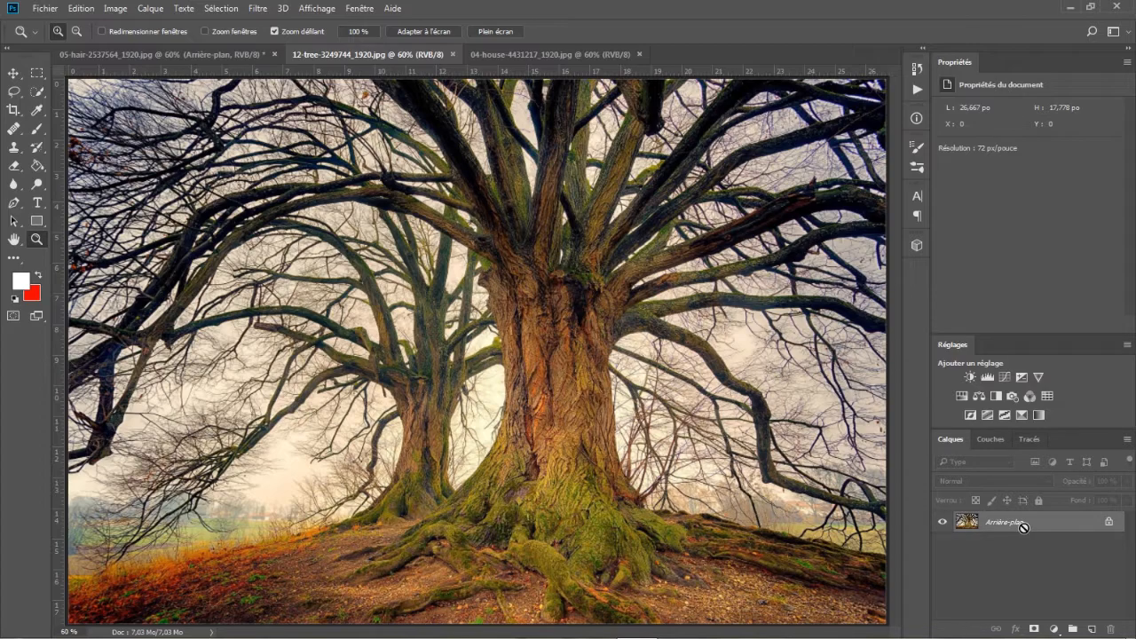
# Duplicate the background layer of the tree image and compare its Red, Green and Blue channels one by one.
pyautogui.hotkey('ctrl', 'j')
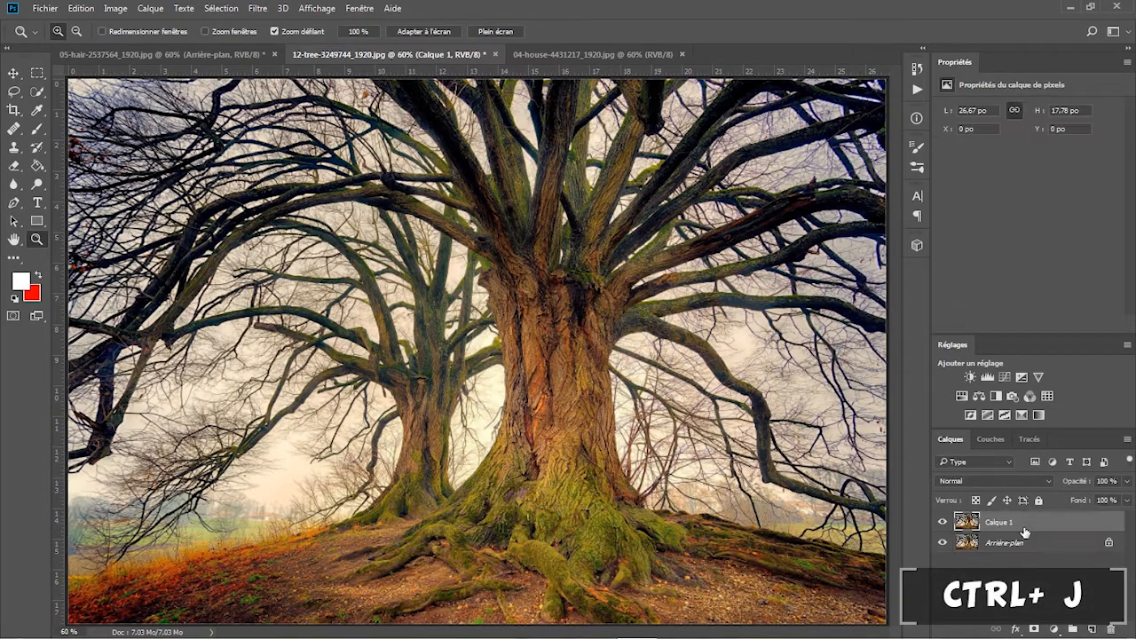
pyautogui.click(983, 441)
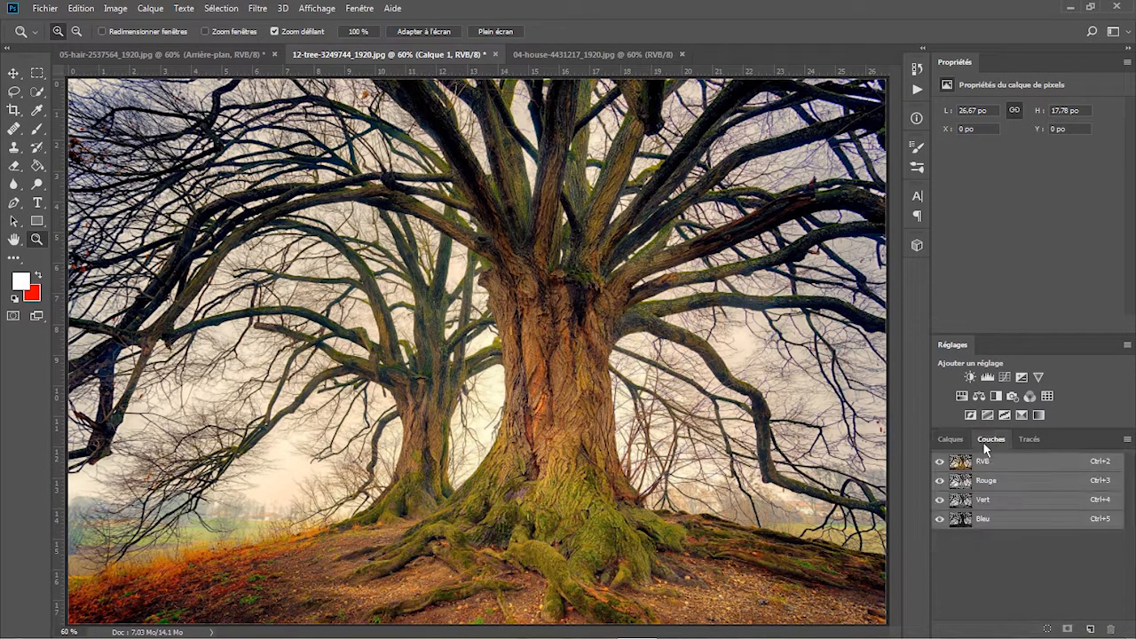
pyautogui.click(1100, 481)
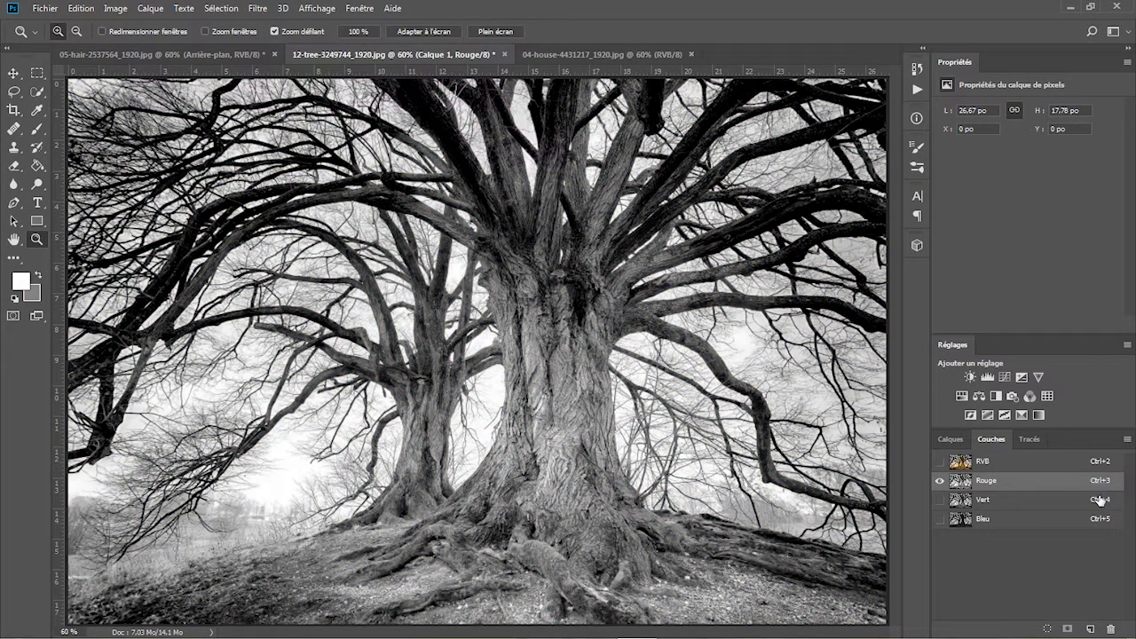
pyautogui.click(1100, 500)
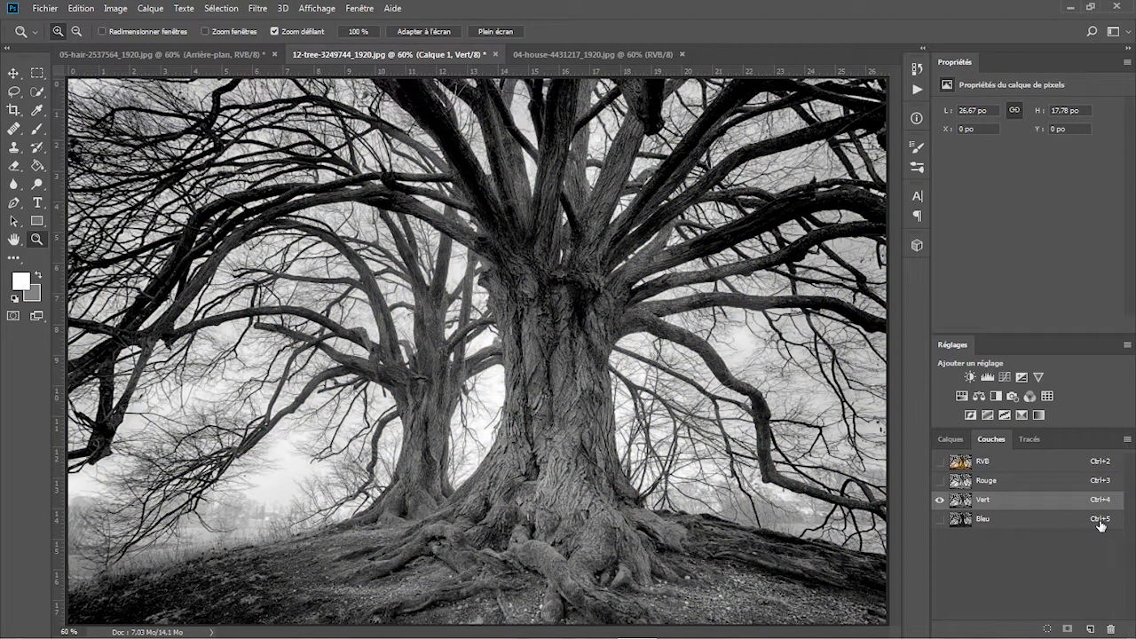
pyautogui.click(1101, 524)
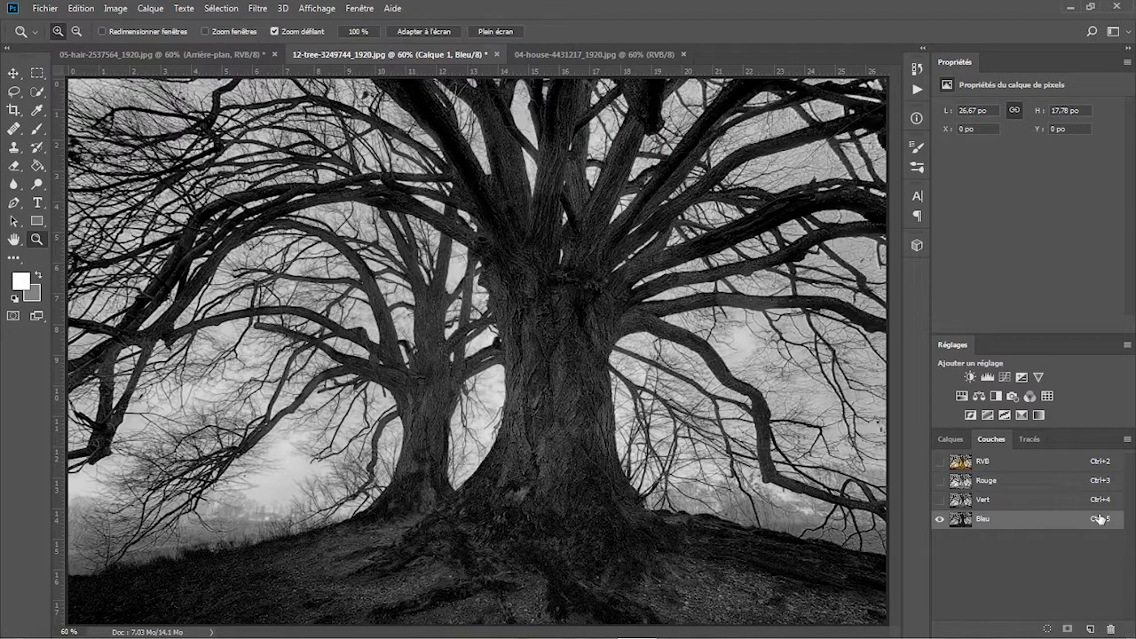
# Collapse the properties and adjustments panels and duplicate the tree image's Blue channel.
pyautogui.doubleClick(955, 63)
pyautogui.doubleClick(953, 86)
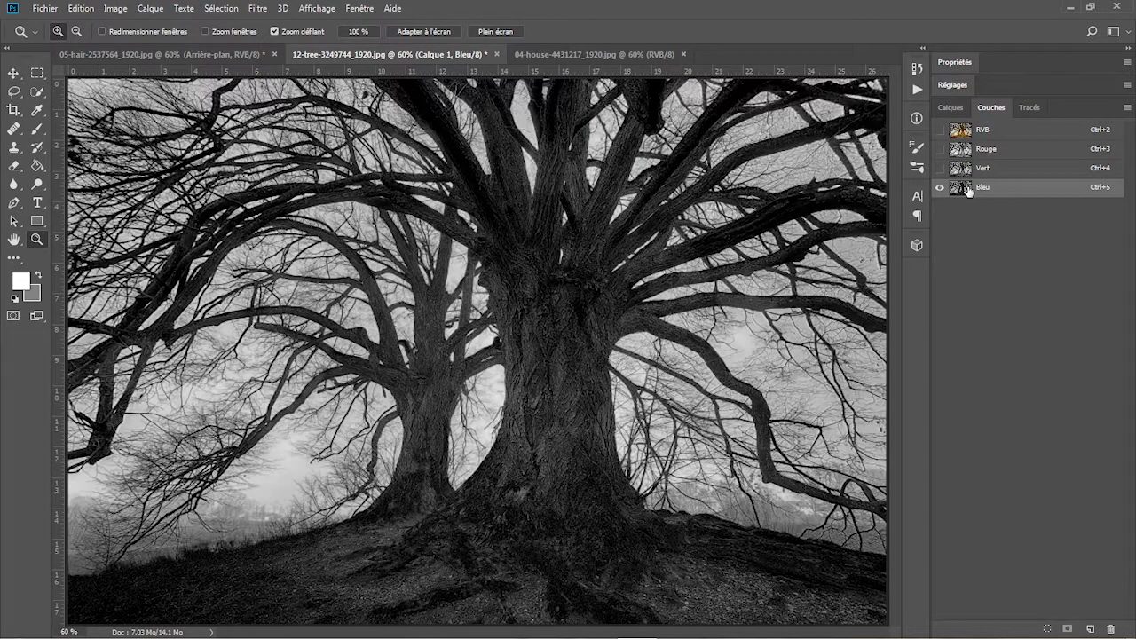
pyautogui.moveTo(974, 192); pyautogui.dragTo(1090, 628)
# Apply Levels to the Blue channel copy with a black input of 155 and a white input of 174.
pyautogui.hotkey('ctrl', 'l')
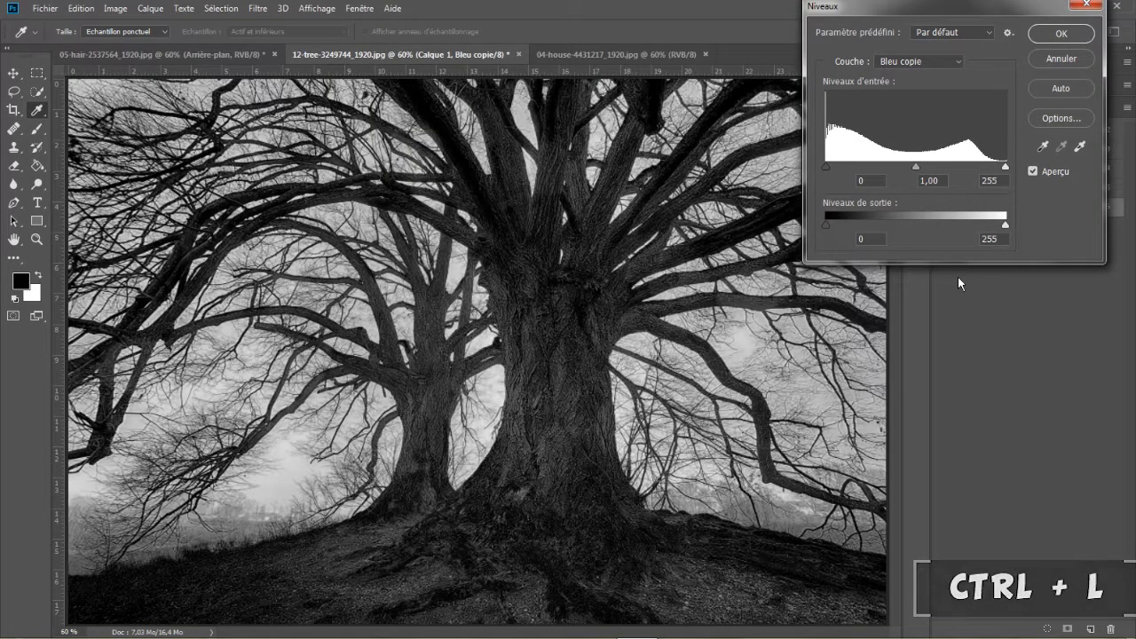
pyautogui.moveTo(1005, 171); pyautogui.dragTo(991, 166)
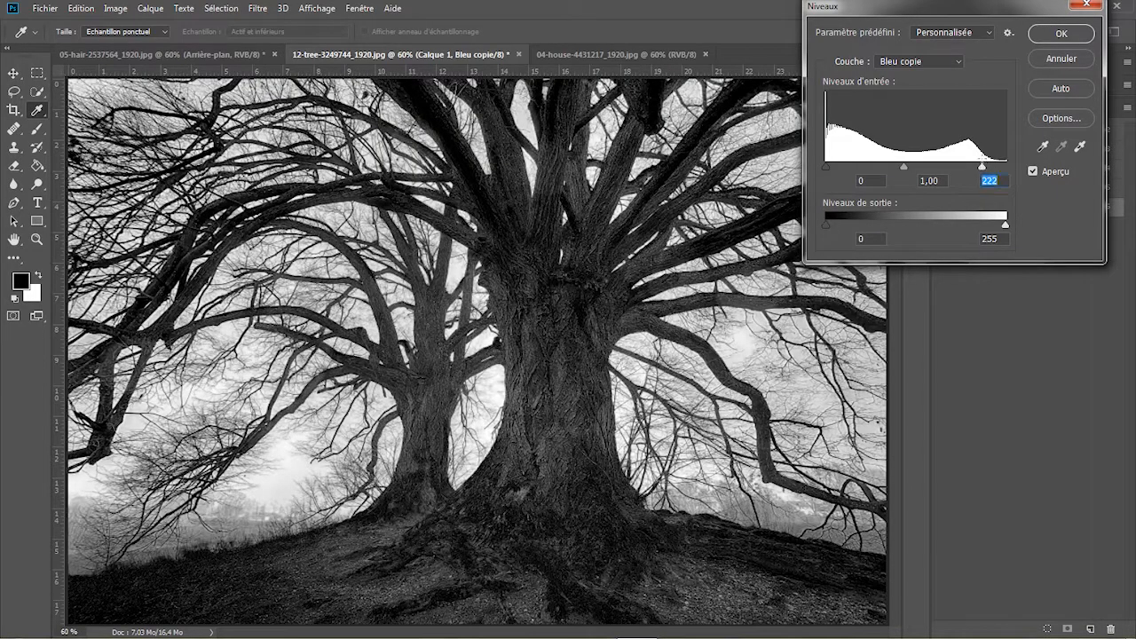
pyautogui.moveTo(826, 166); pyautogui.dragTo(948, 168)
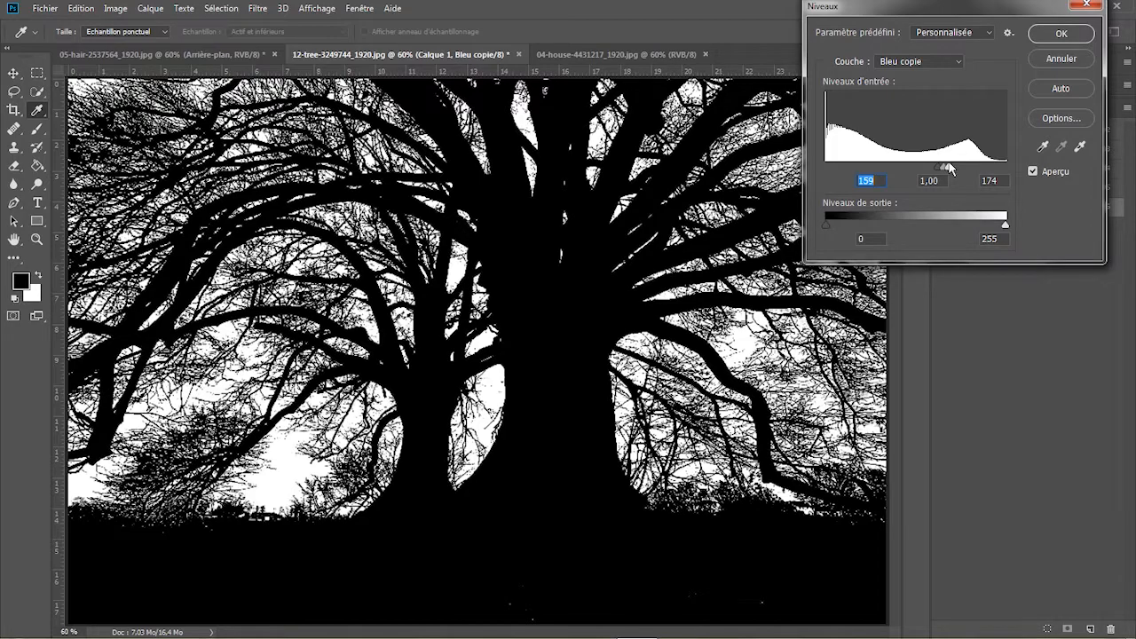
pyautogui.click(1058, 36)
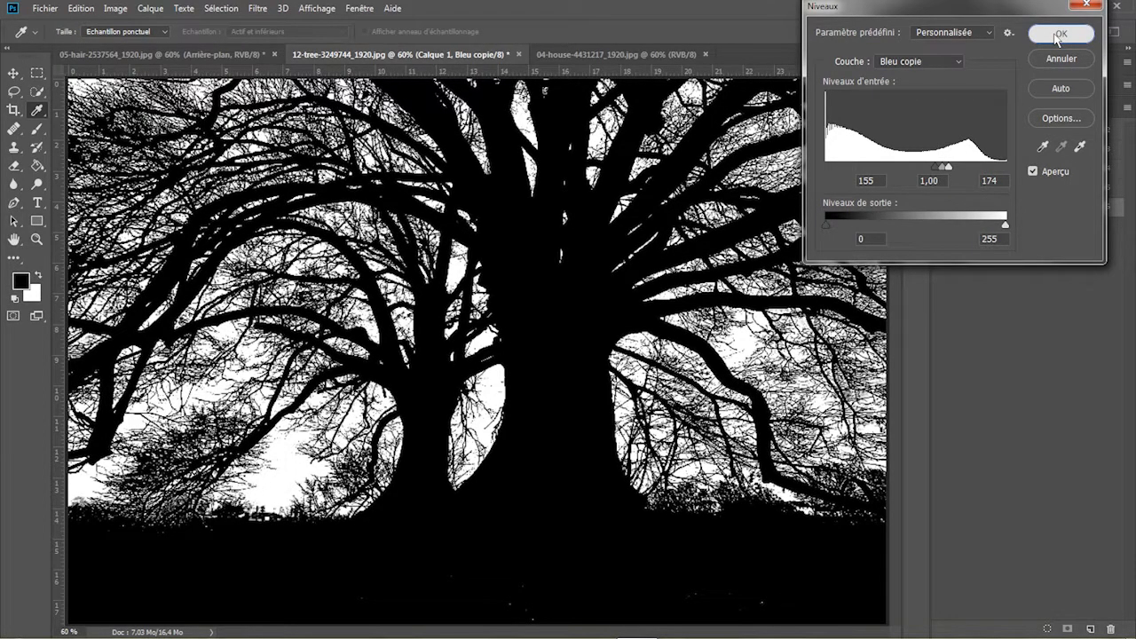
# Load the Bleu copie channel as a selection and turn it into a layer mask on Calque 1.
pyautogui.press('z')
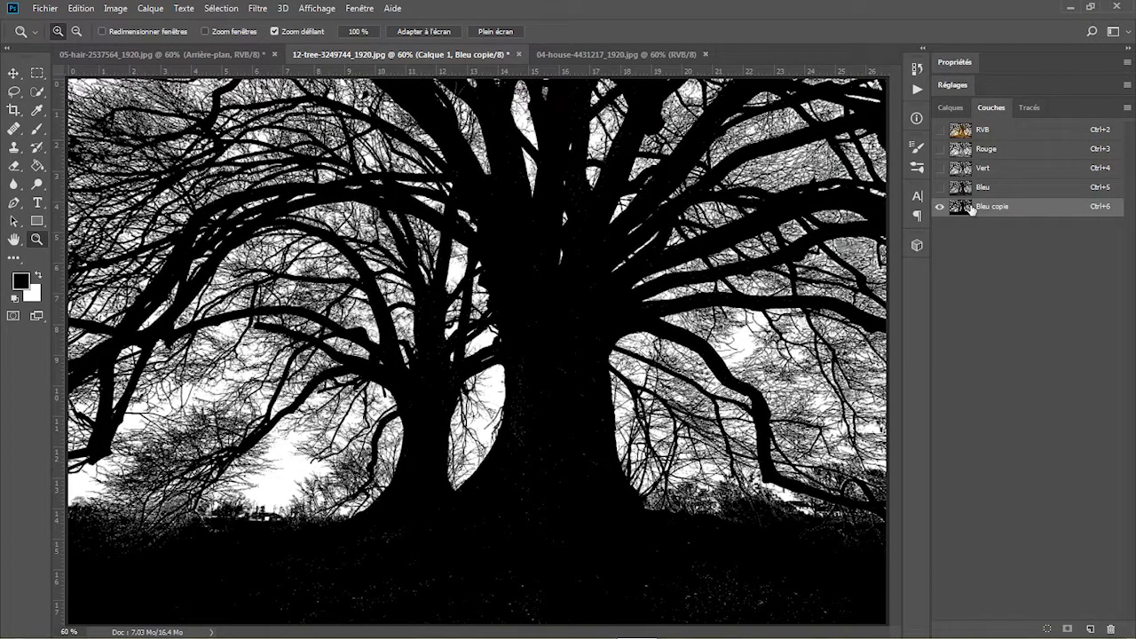
pyautogui.press('ctrl')
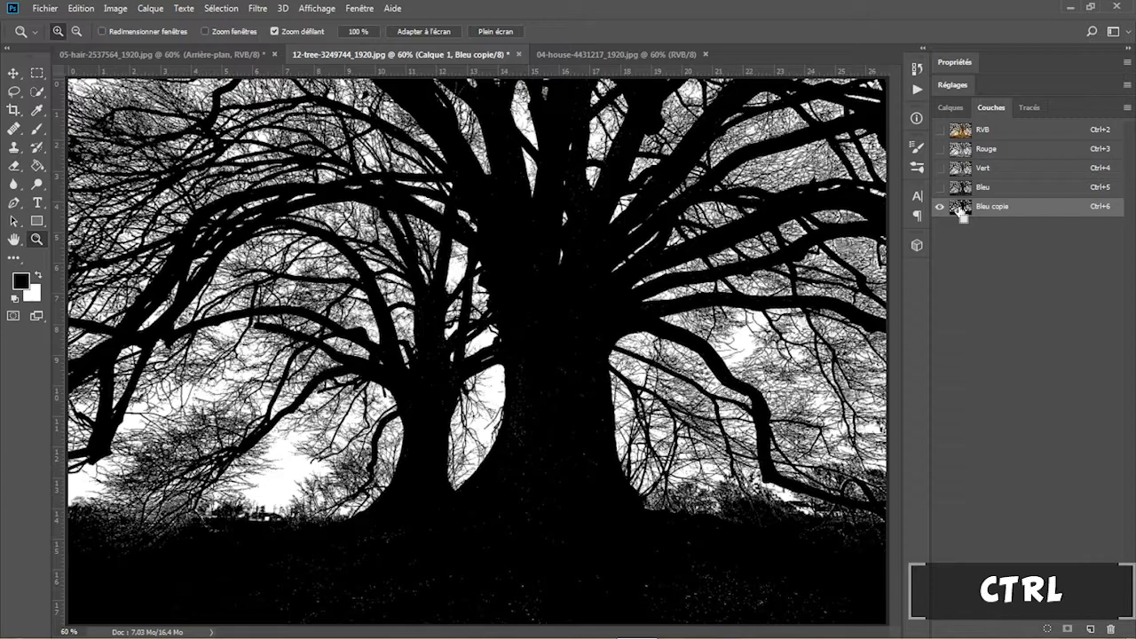
pyautogui.keyDown('ctrl'); pyautogui.click(960, 209); pyautogui.keyUp('ctrl')
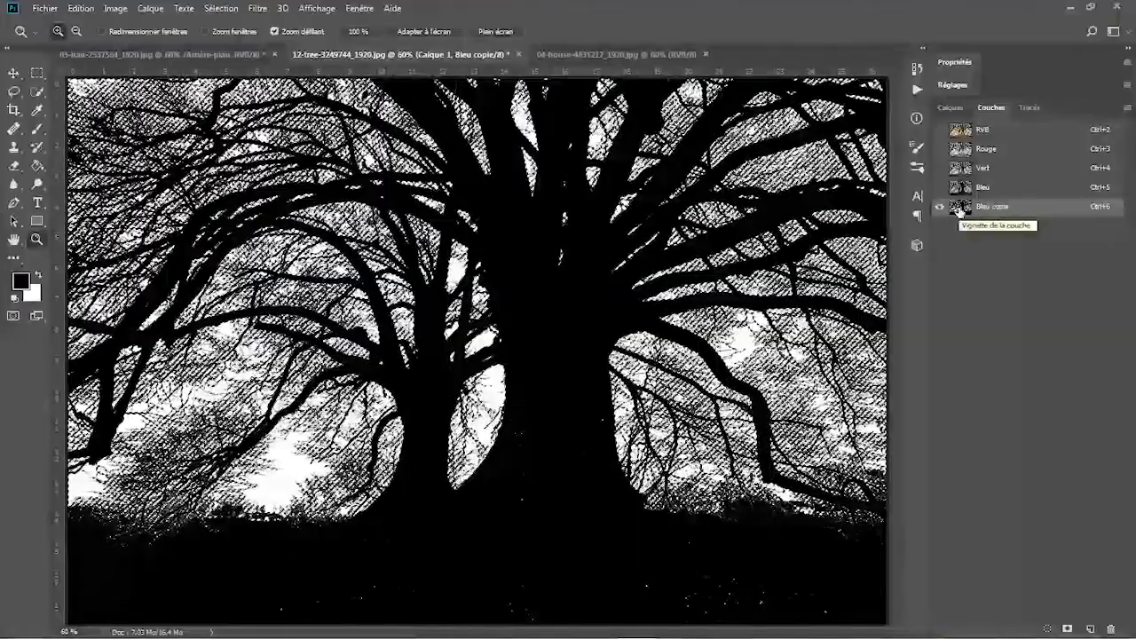
pyautogui.click(954, 111)
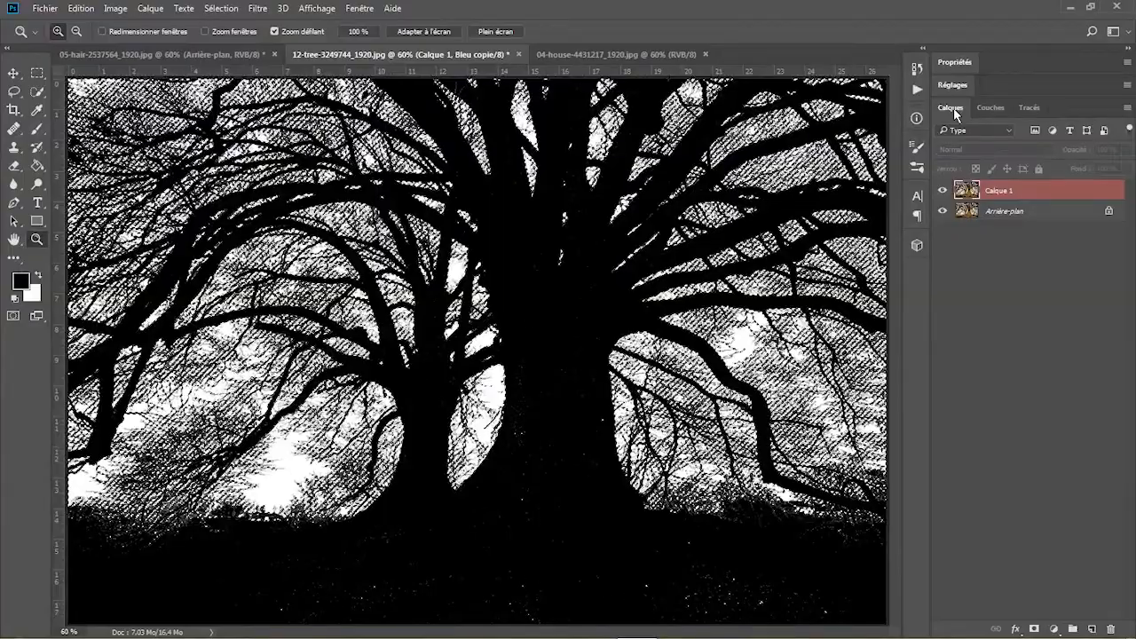
pyautogui.click(995, 191)
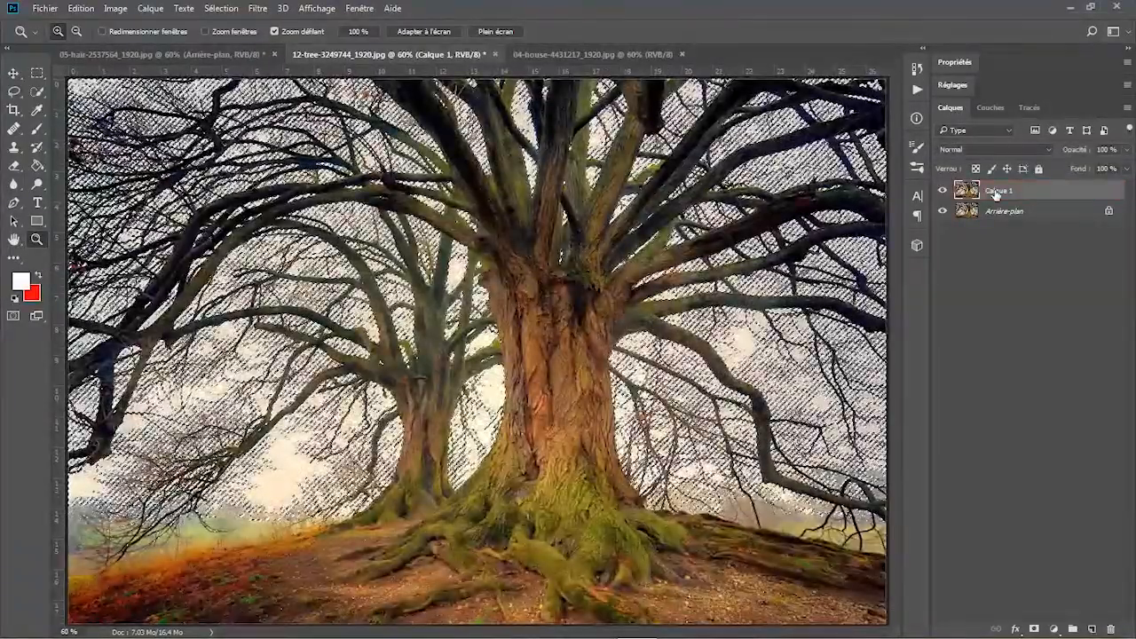
pyautogui.click(1033, 629)
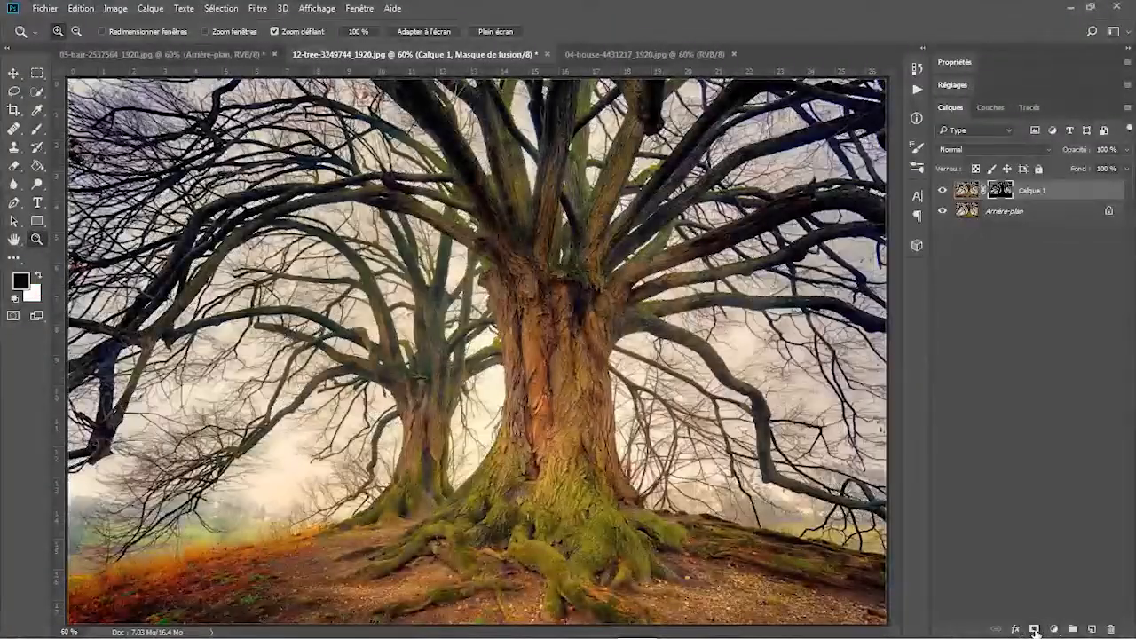
# Display Calque 1's layer mask on its own and inspect the dark trunk and ground area for stray white specks.
pyautogui.press('alt')
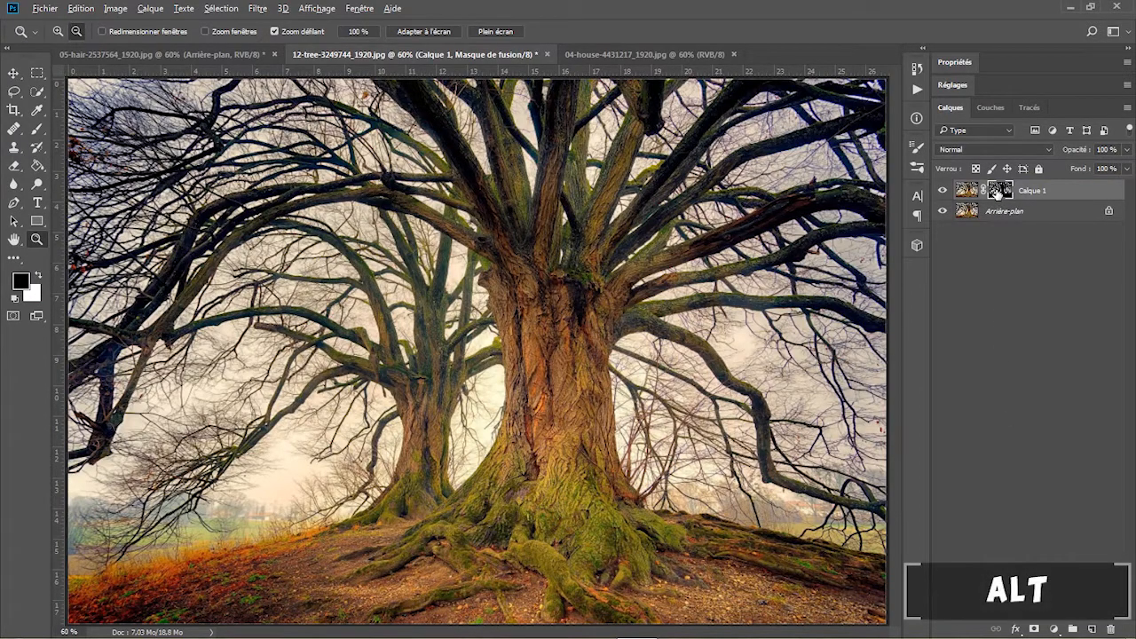
pyautogui.keyDown('alt'); pyautogui.click(1003, 197); pyautogui.keyUp('alt')
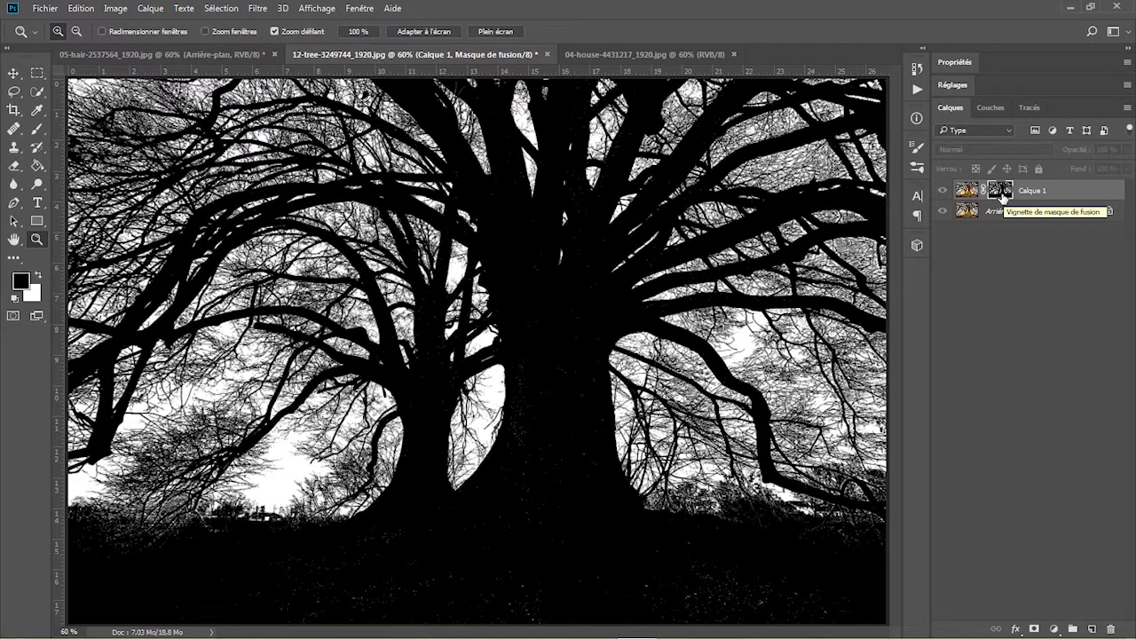
pyautogui.moveTo(541, 556); pyautogui.dragTo(595, 567)
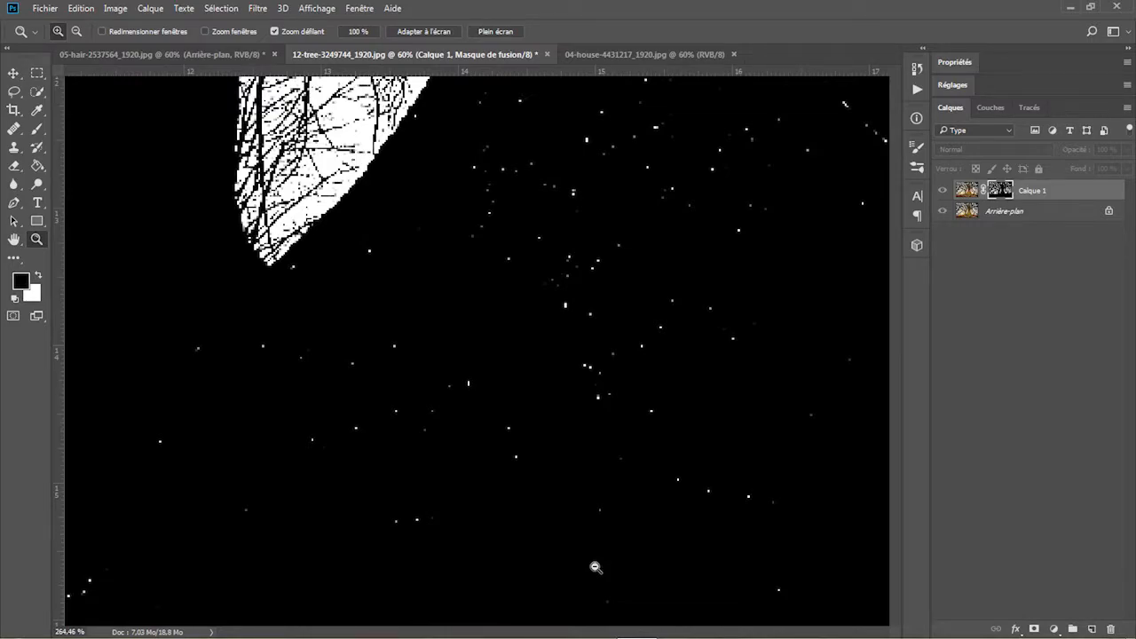
pyautogui.moveTo(596, 567); pyautogui.dragTo(592, 561)
pyautogui.click(424, 31)
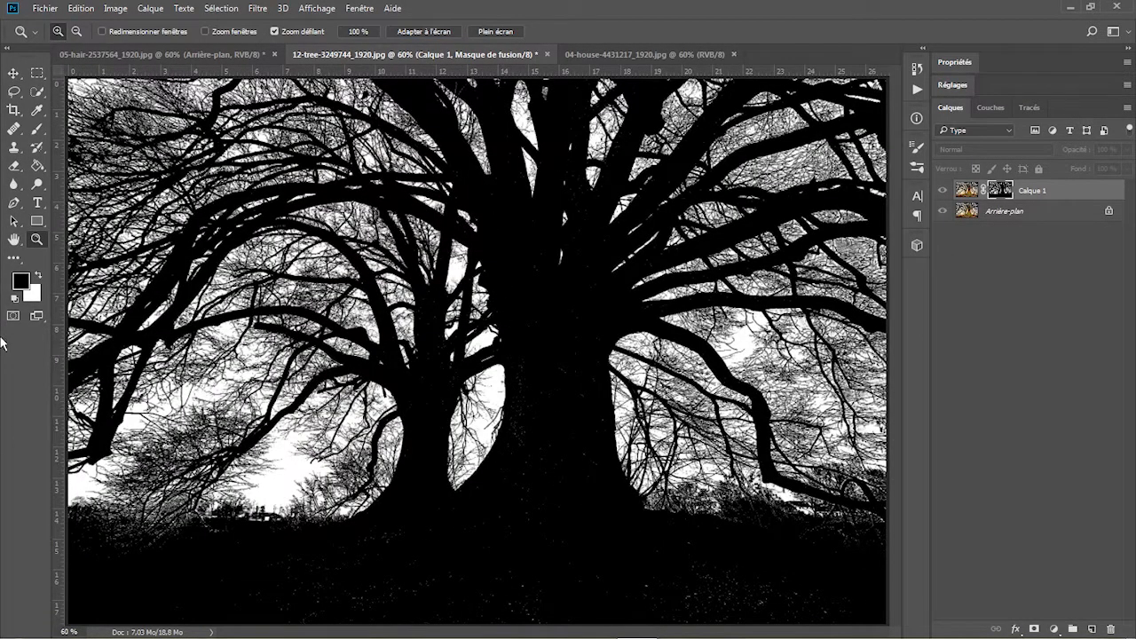
# Paint the mask's ground area black with a 144 px hard brush to cover the stray white specks.
pyautogui.click(36, 128)
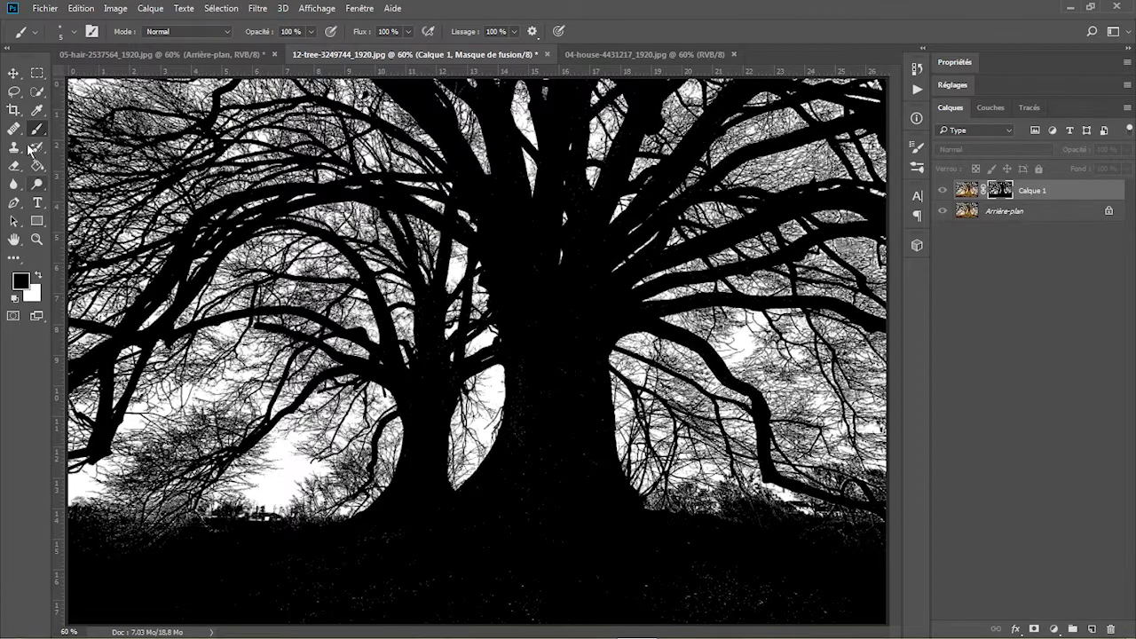
pyautogui.click(74, 33)
pyautogui.moveTo(82, 80); pyautogui.dragTo(140, 79)
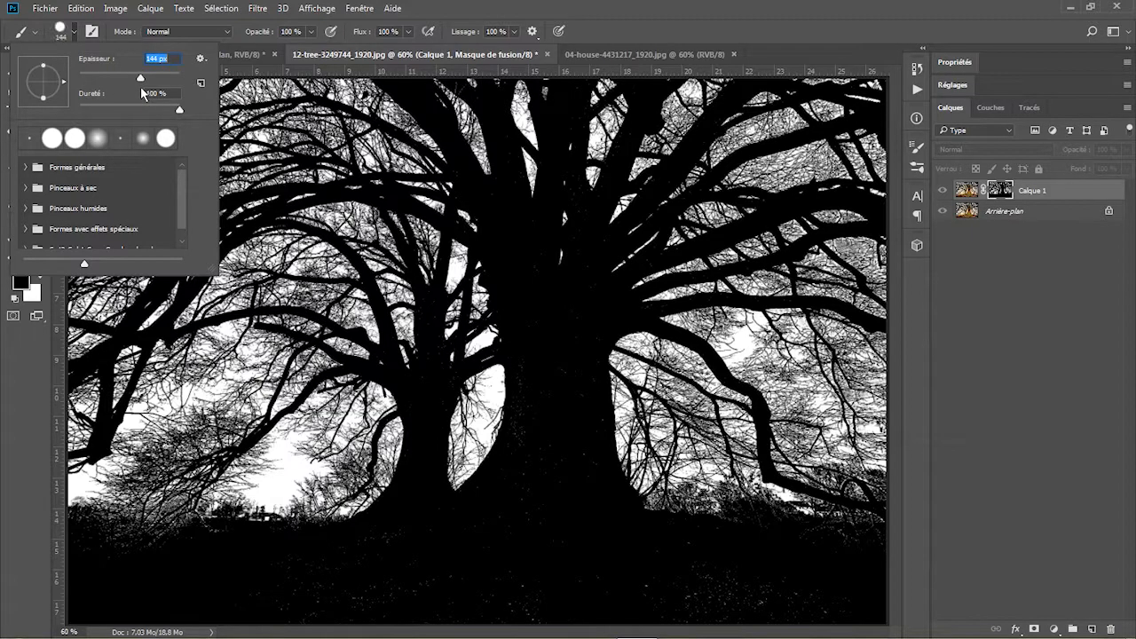
pyautogui.click(155, 587)
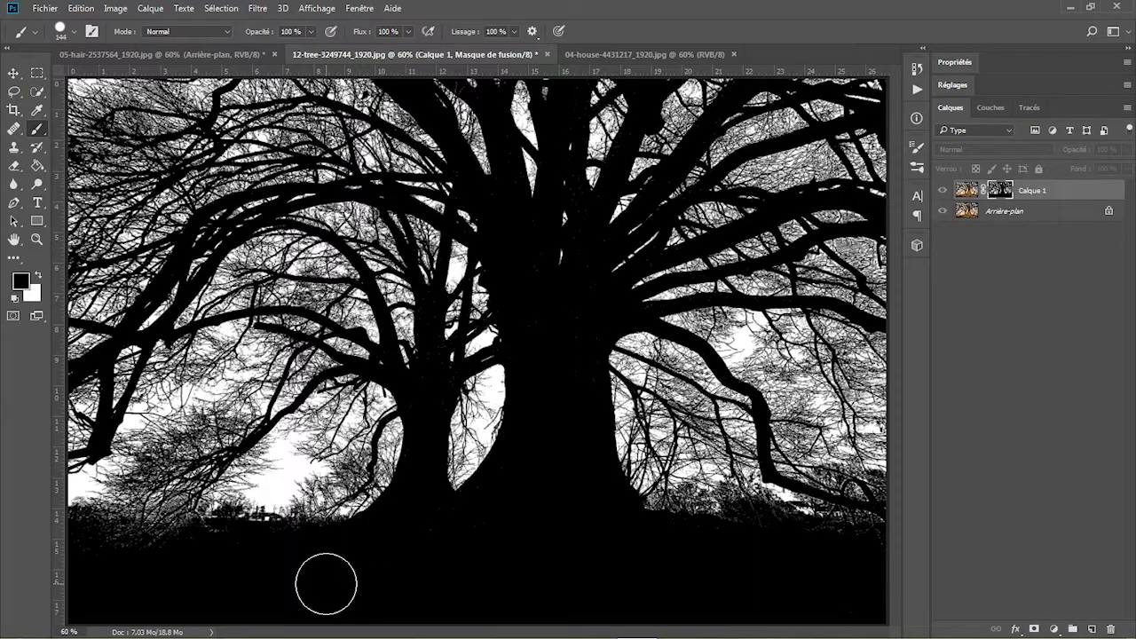
# Paint out the white house and bright spots on the mask's horizon beside the smaller tree with a 21 px black brush.
pyautogui.click(37, 238)
pyautogui.moveTo(88, 592); pyautogui.dragTo(135, 521)
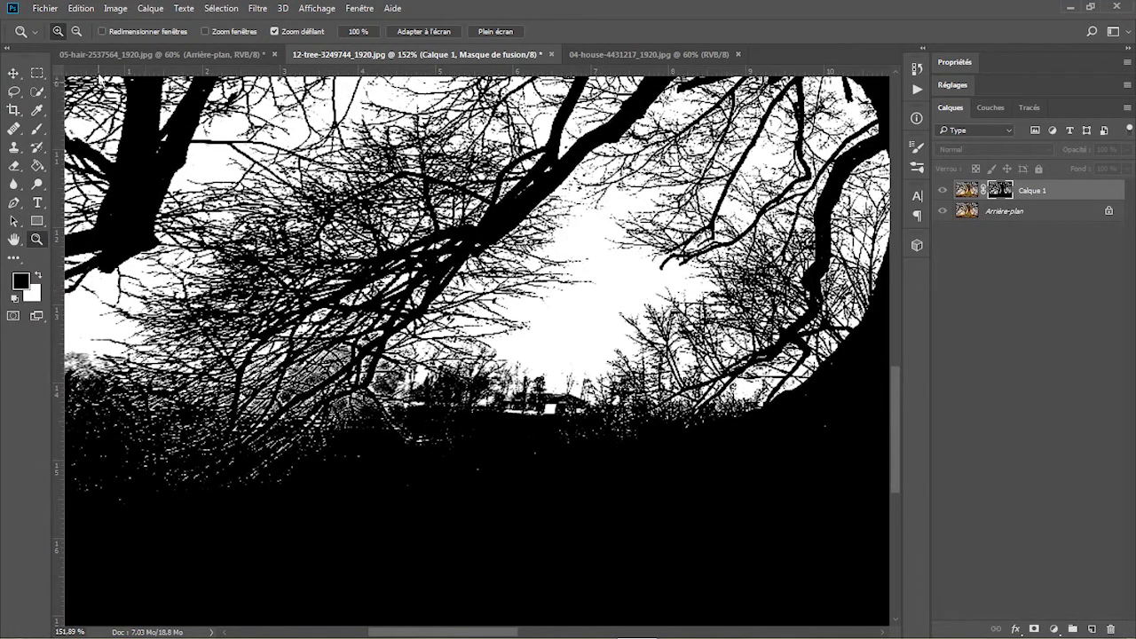
pyautogui.click(37, 129)
pyautogui.click(71, 32)
pyautogui.moveTo(141, 83); pyautogui.dragTo(98, 83)
pyautogui.moveTo(566, 419); pyautogui.dragTo(501, 417)
pyautogui.click(71, 32)
pyautogui.moveTo(98, 83); pyautogui.dragTo(92, 83)
pyautogui.click(545, 401)
pyautogui.moveTo(474, 429)
pyautogui.mouseDown()
pyautogui.moveTo(405, 401)
pyautogui.moveTo(481, 400)
pyautogui.moveTo(441, 404)
pyautogui.mouseUp()
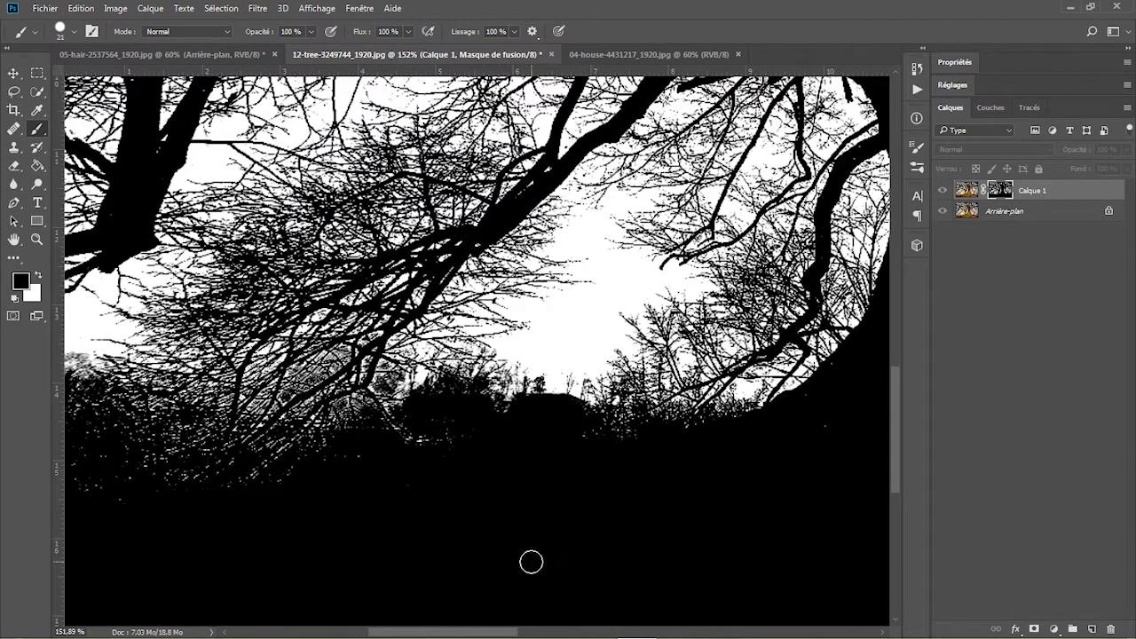
# Cover the white specks around the base of the two trunks in black with a 62 px brush.
pyautogui.click(14, 239)
pyautogui.moveTo(744, 509); pyautogui.dragTo(373, 504)
pyautogui.click(35, 132)
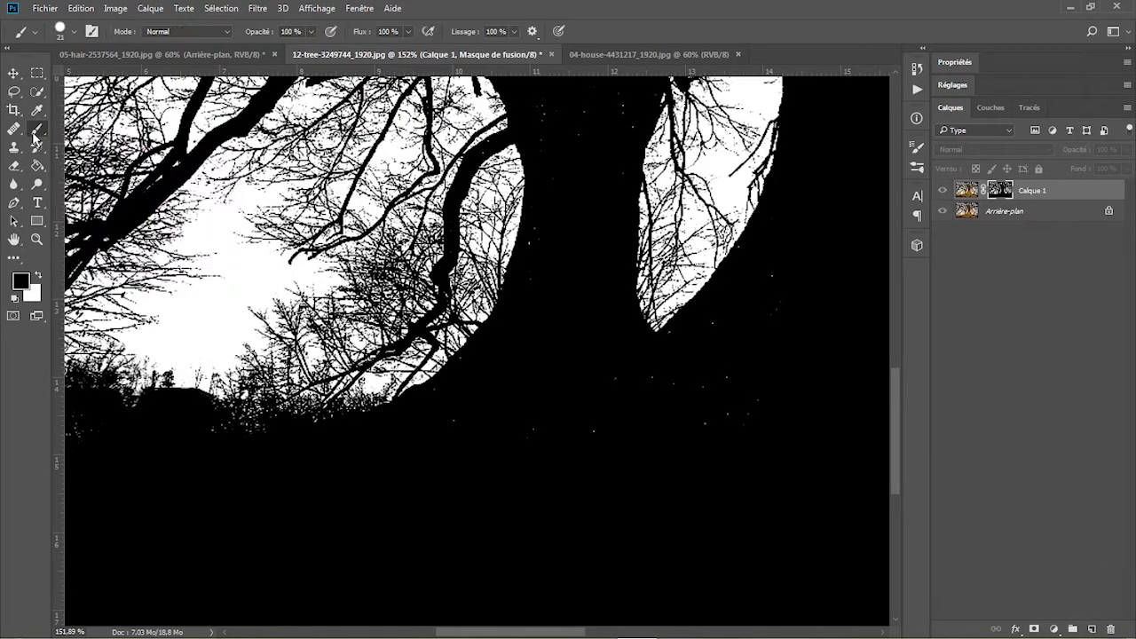
pyautogui.click(73, 31)
pyautogui.moveTo(89, 78); pyautogui.dragTo(107, 78)
pyautogui.moveTo(510, 423)
pyautogui.mouseDown()
pyautogui.moveTo(762, 298)
pyautogui.moveTo(468, 415)
pyautogui.mouseUp()
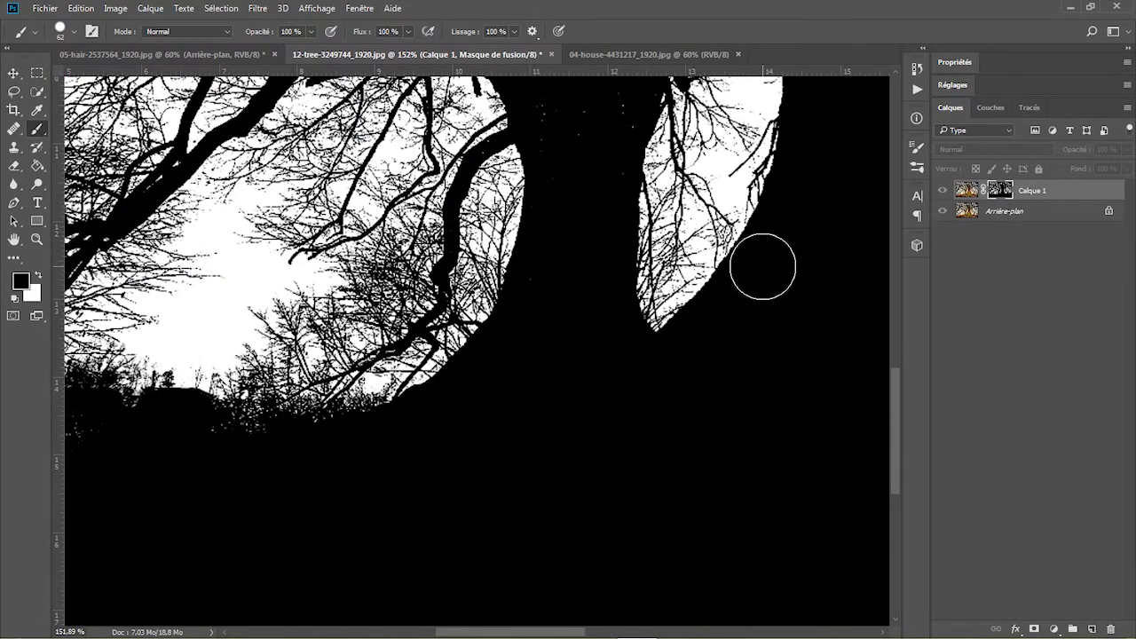
# Paint black over the specks higher up the smaller tree's trunk and along the large trunk's near side.
pyautogui.scroll(5, 762, 266)
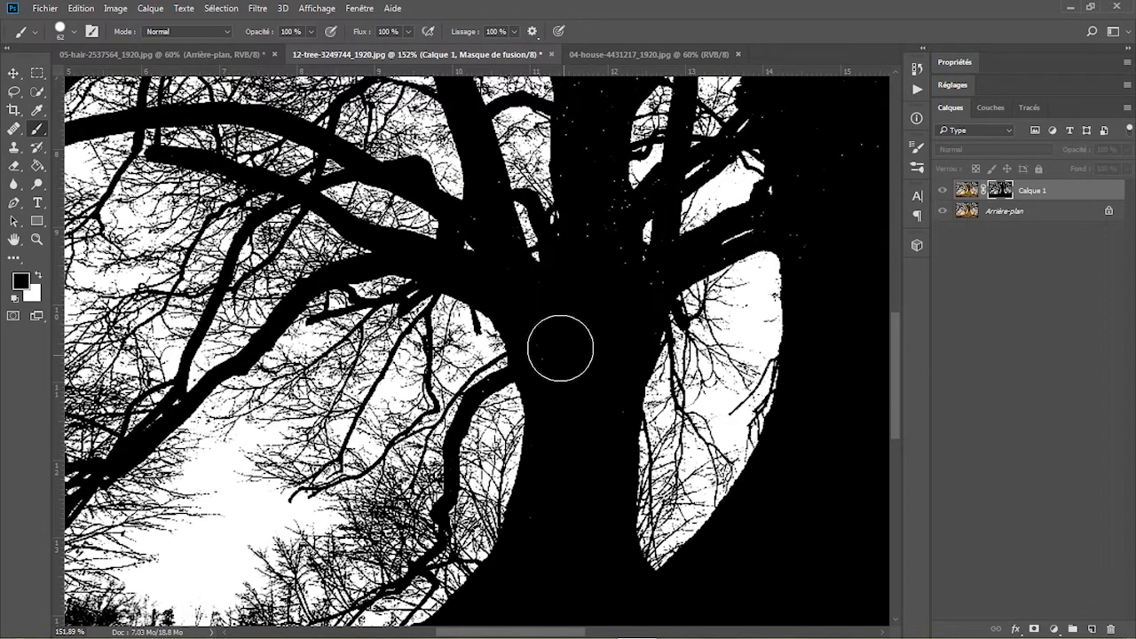
pyautogui.scroll(2, 576, 284)
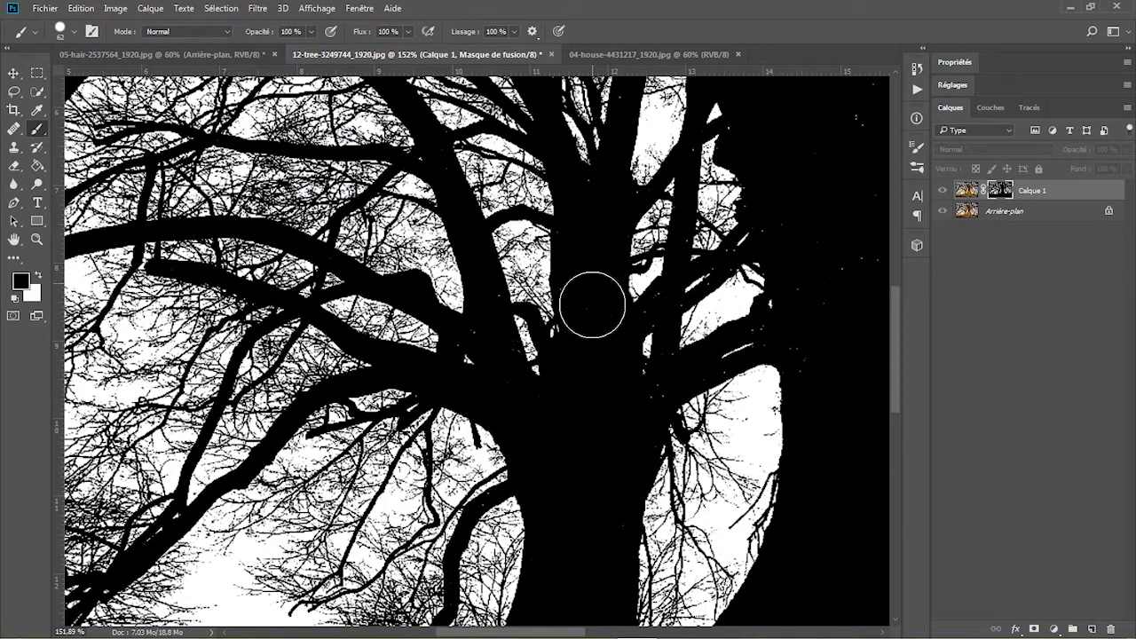
pyautogui.moveTo(848, 138)
pyautogui.mouseDown()
pyautogui.moveTo(812, 274)
pyautogui.moveTo(857, 127)
pyautogui.moveTo(861, 221)
pyautogui.mouseUp()
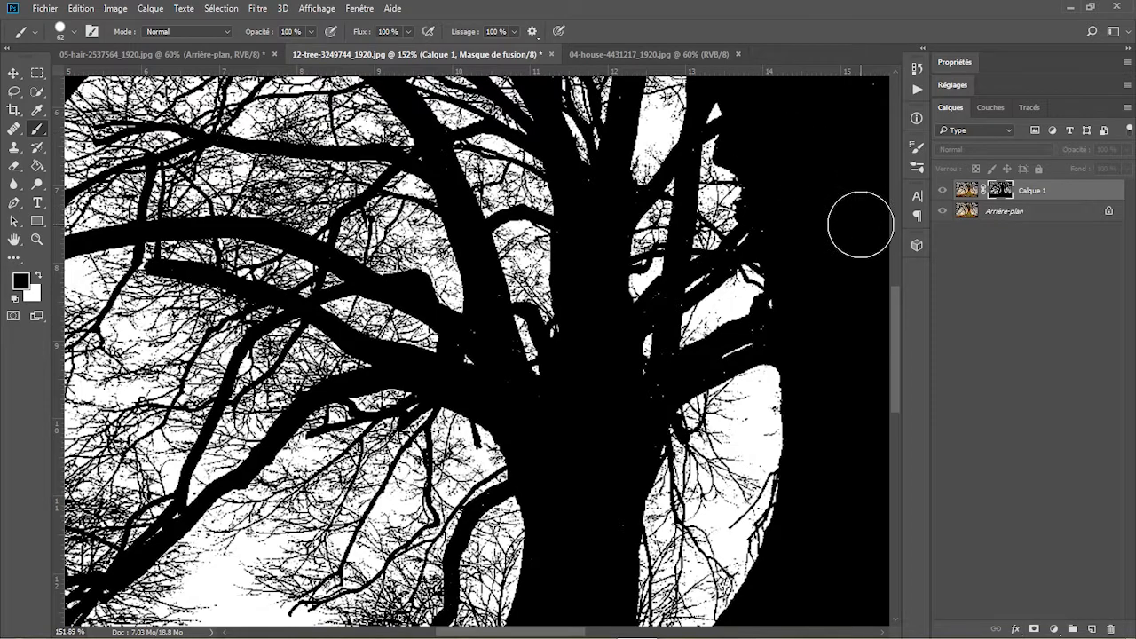
# Reduce the brush to 17 px and black out the specks on the smaller tree's forks and upper branches.
pyautogui.click(75, 32)
pyautogui.moveTo(110, 80); pyautogui.dragTo(86, 81)
pyautogui.click(668, 394)
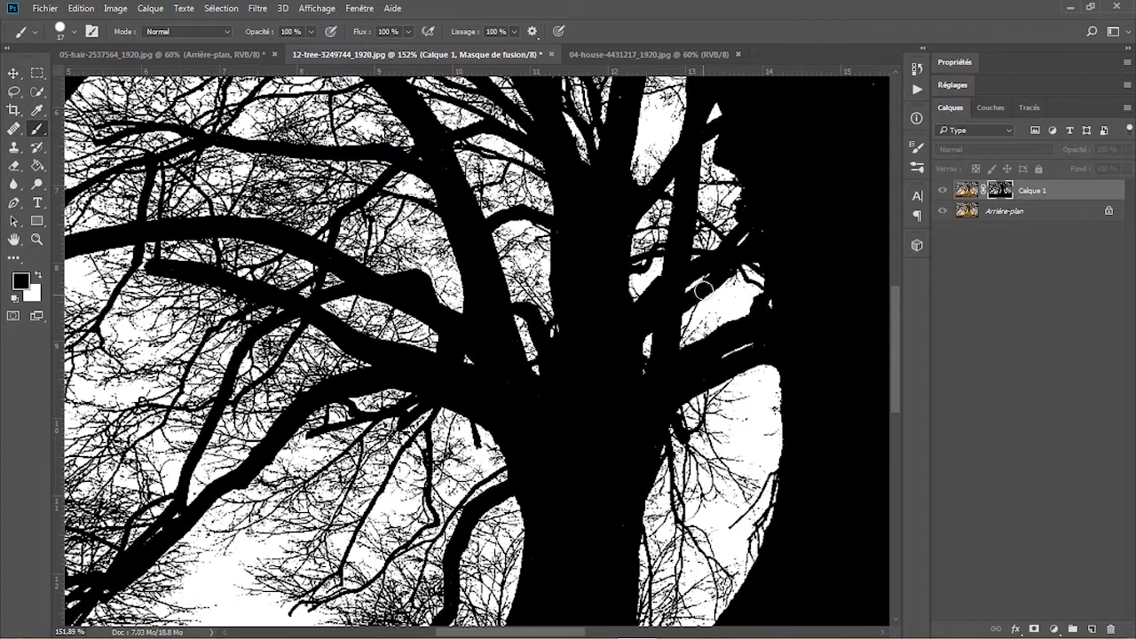
pyautogui.scroll(3, 831, 375)
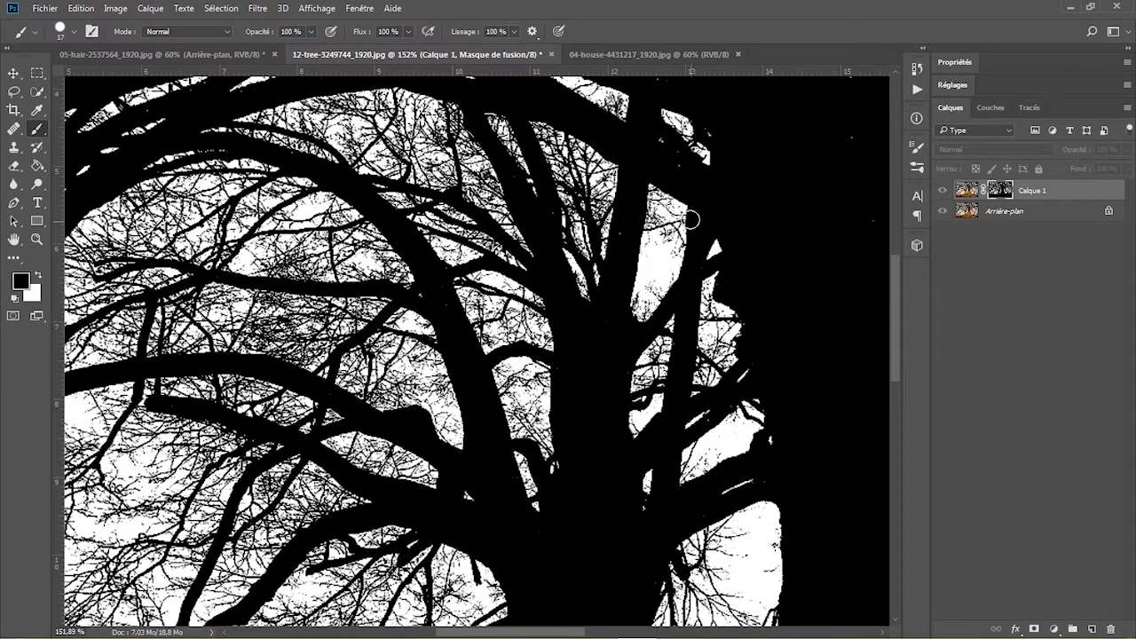
pyautogui.scroll(3, 759, 266)
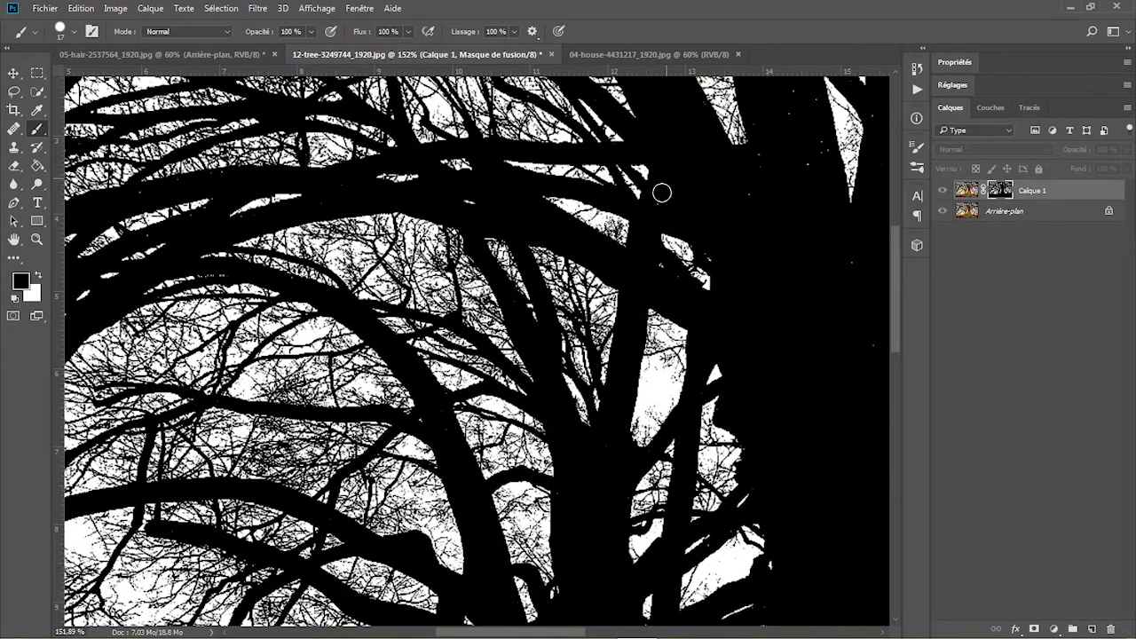
# Paint black over the specks on the large tree's upper trunk and thick rising limbs with a 35 px brush.
pyautogui.click(74, 32)
pyautogui.moveTo(87, 76); pyautogui.dragTo(96, 76)
pyautogui.moveTo(766, 162)
pyautogui.mouseDown()
pyautogui.moveTo(809, 122)
pyautogui.moveTo(801, 100)
pyautogui.mouseUp()
pyautogui.press('h')
pyautogui.moveTo(857, 329)
pyautogui.mouseDown()
pyautogui.moveTo(486, 382)
pyautogui.moveTo(410, 378)
pyautogui.mouseUp()
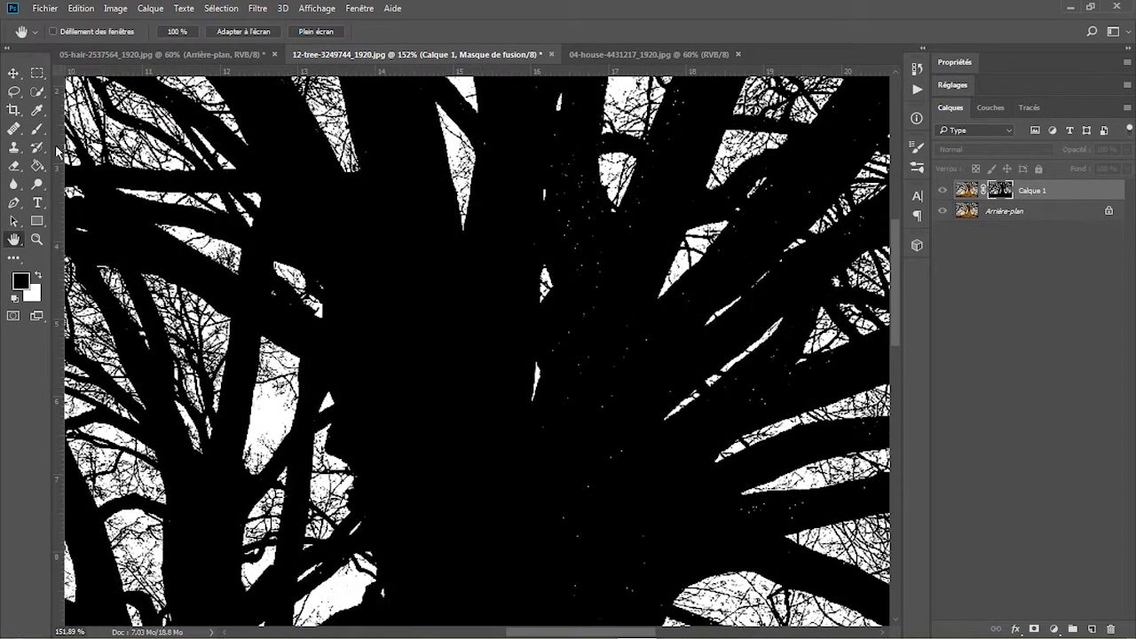
pyautogui.press('b')
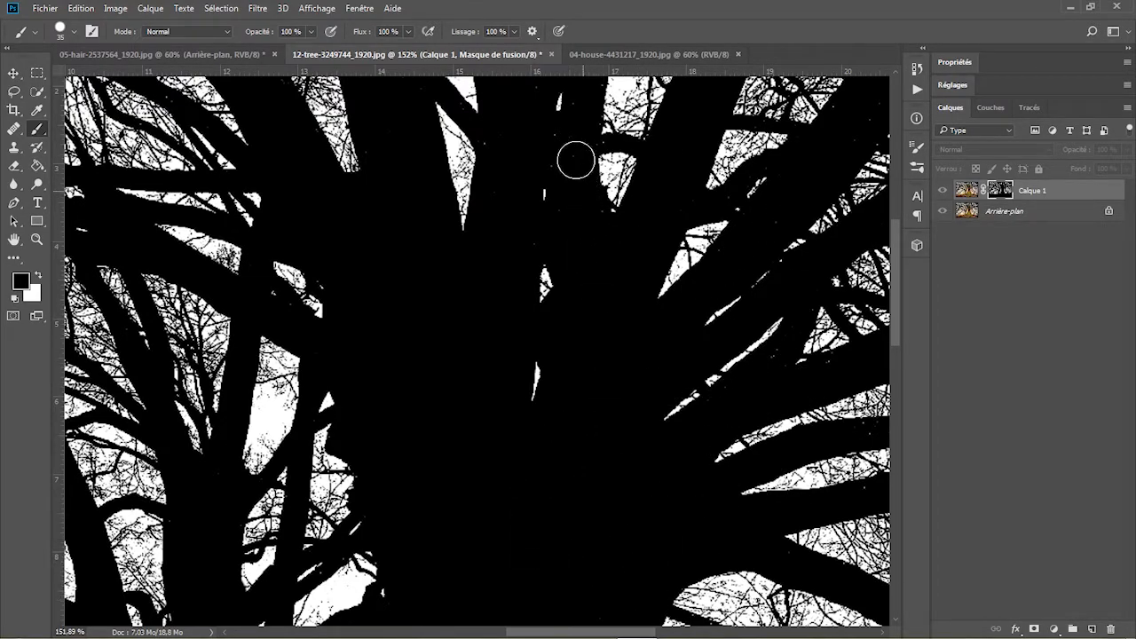
# Touch up the fine specks between the large tree's right-hand branches in black with an 8 px brush.
pyautogui.click(75, 33)
pyautogui.moveTo(91, 78); pyautogui.dragTo(82, 79)
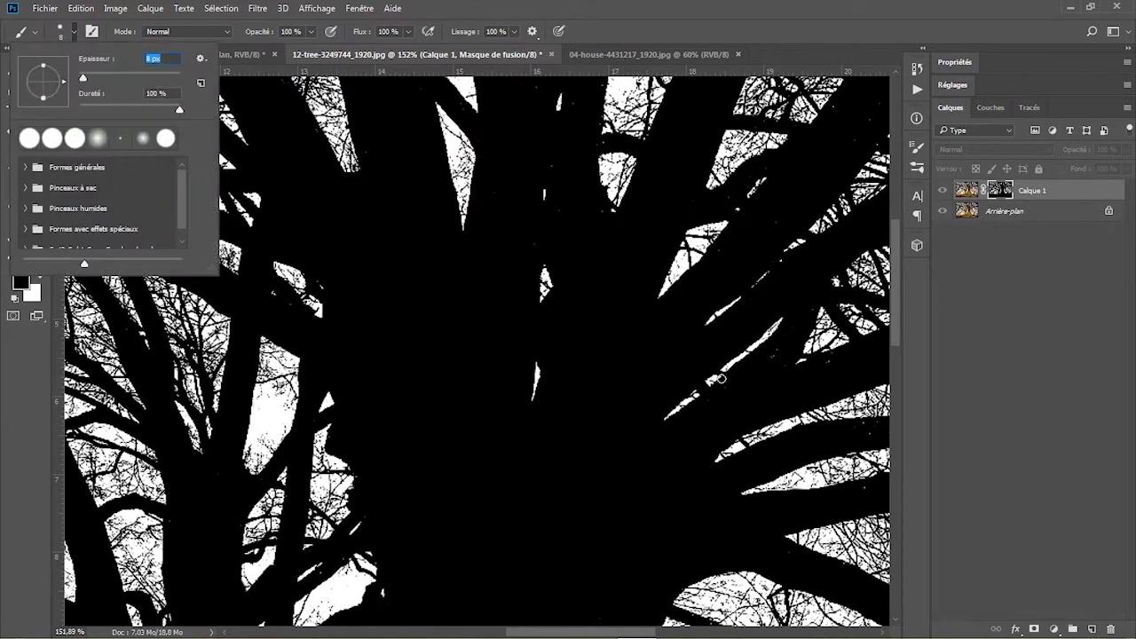
pyautogui.click(773, 351)
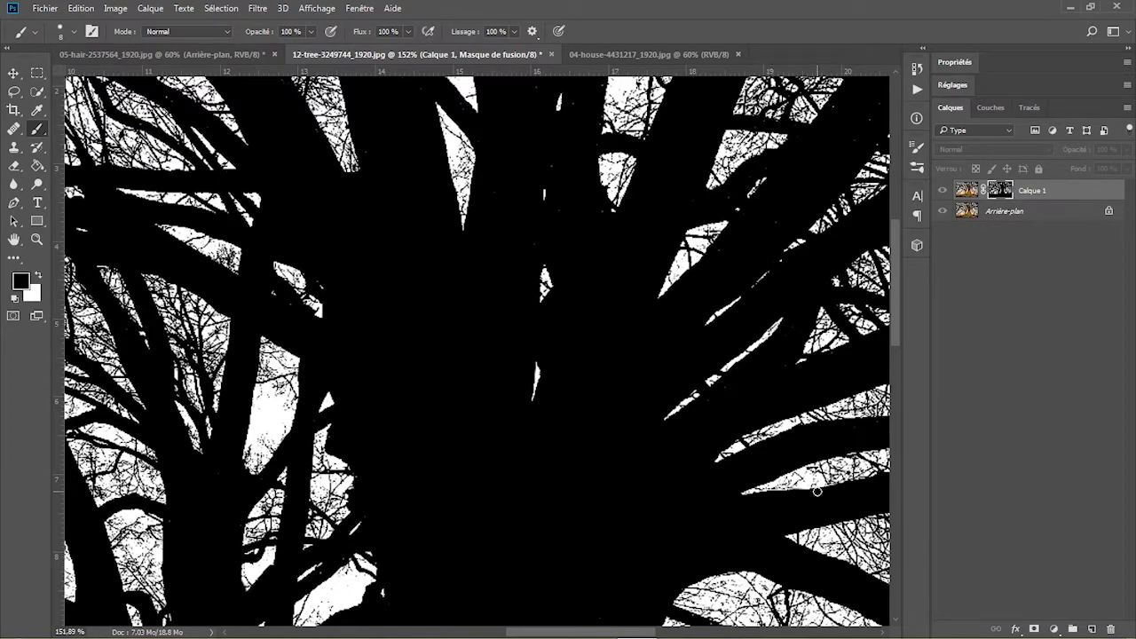
# Fill the remaining specks down the large tree's lower trunk with black using a 68 px brush.
pyautogui.press('space')
pyautogui.moveTo(629, 459); pyautogui.dragTo(495, 70)
pyautogui.click(37, 131)
pyautogui.click(74, 33)
pyautogui.moveTo(83, 78); pyautogui.dragTo(101, 78)
pyautogui.moveTo(415, 265)
pyautogui.mouseDown()
pyautogui.moveTo(472, 286)
pyautogui.moveTo(519, 615)
pyautogui.mouseUp()
pyautogui.scroll(-3, 519, 615)
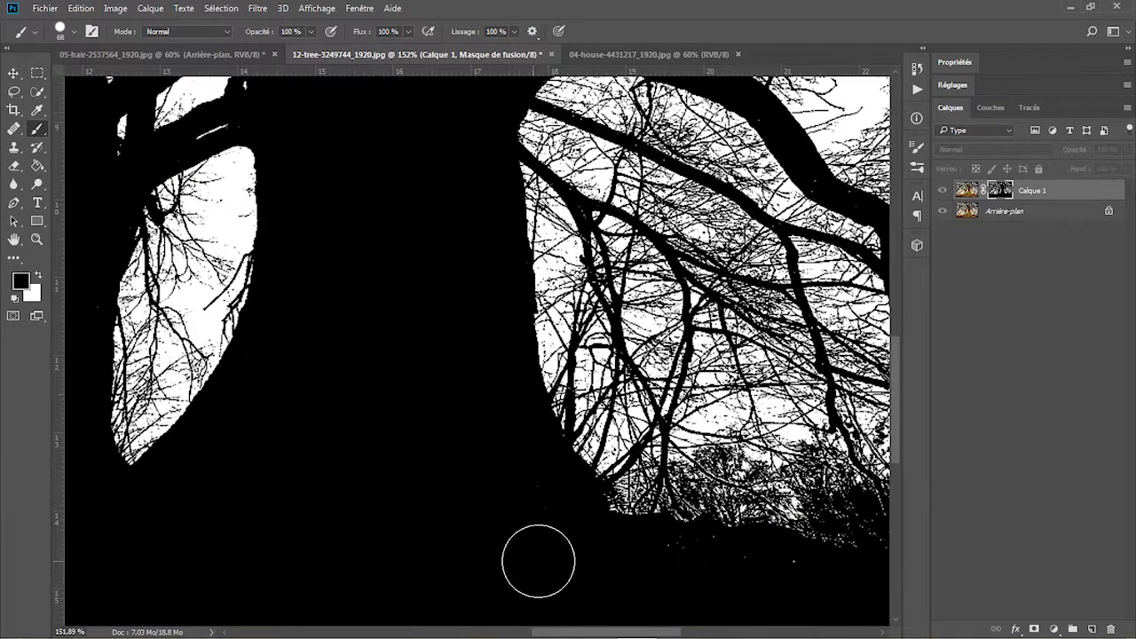
# Paint the specks in the ground at the image's lower right corner black with the same large brush.
pyautogui.press('space')
pyautogui.moveTo(517, 455); pyautogui.dragTo(470, 229)
pyautogui.press('space')
pyautogui.moveTo(854, 401)
pyautogui.mouseDown()
pyautogui.moveTo(630, 411)
pyautogui.moveTo(140, 406)
pyautogui.mouseUp()
pyautogui.click(37, 131)
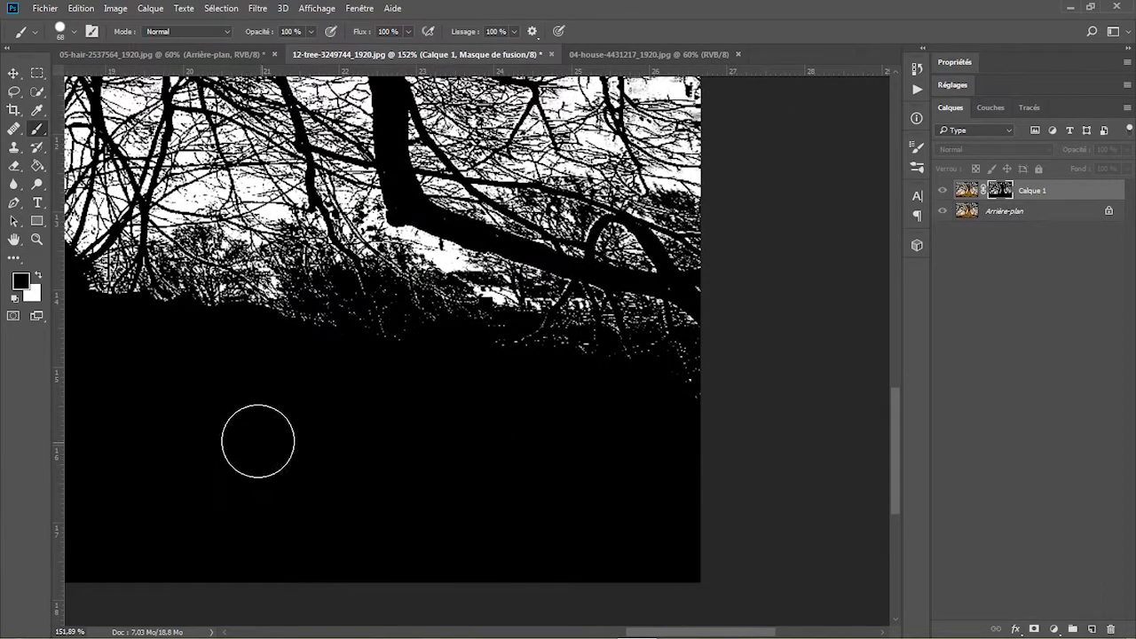
# Black out the white patches along the right-hand horizon of the mask with a 25 px brush.
pyautogui.click(73, 32)
pyautogui.moveTo(90, 79)
pyautogui.mouseDown()
pyautogui.moveTo(80, 79)
pyautogui.moveTo(92, 80)
pyautogui.mouseUp()
pyautogui.moveTo(504, 296)
pyautogui.mouseDown()
pyautogui.moveTo(459, 287)
pyautogui.moveTo(479, 286)
pyautogui.moveTo(523, 327)
pyautogui.moveTo(544, 301)
pyautogui.moveTo(591, 301)
pyautogui.moveTo(530, 301)
pyautogui.mouseUp()
# Paint black over the specks inside the thick branches along the image's right side with a 17 px brush, working upward.
pyautogui.scroll(6, 514, 475)
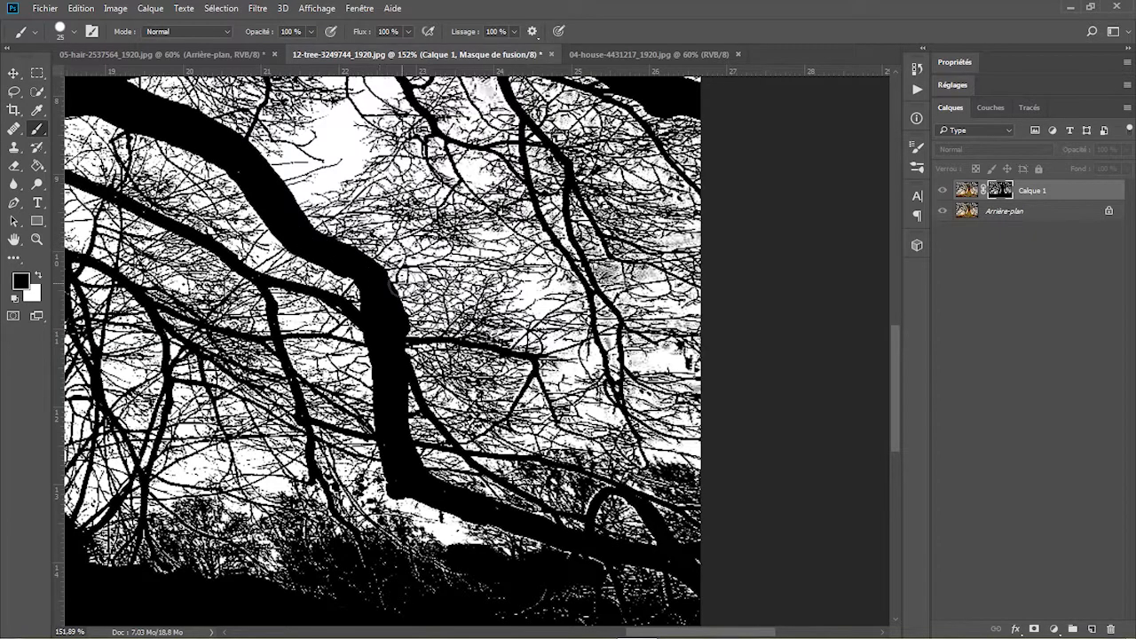
pyautogui.click(73, 31)
pyautogui.moveTo(90, 77); pyautogui.dragTo(86, 77)
pyautogui.click(506, 513)
pyautogui.scroll(3, 213, 288)
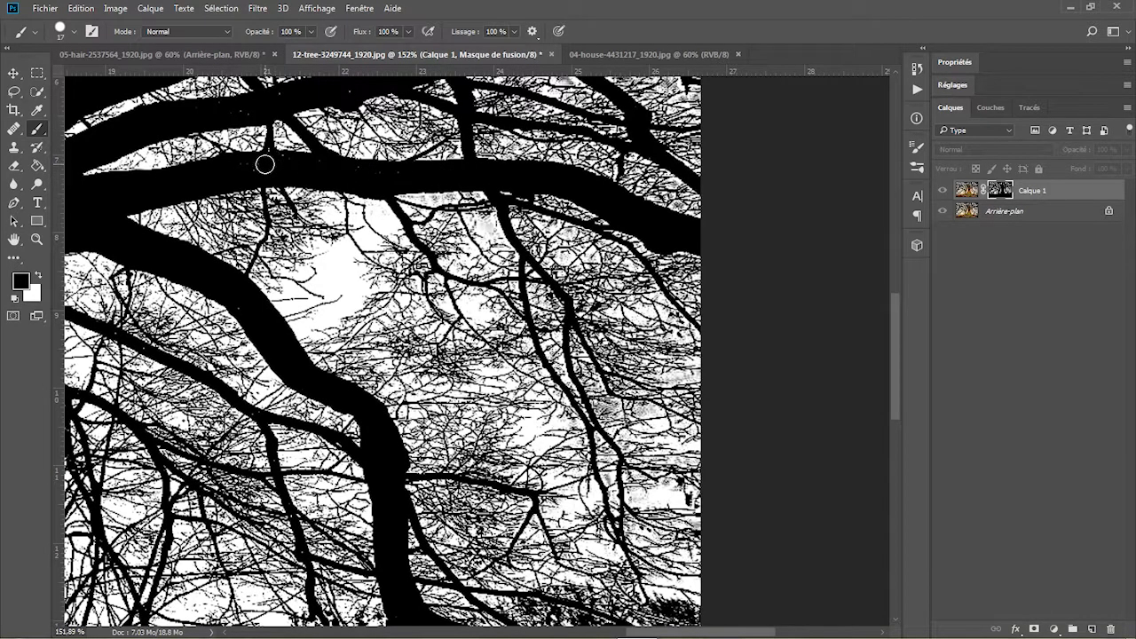
pyautogui.scroll(4, 357, 197)
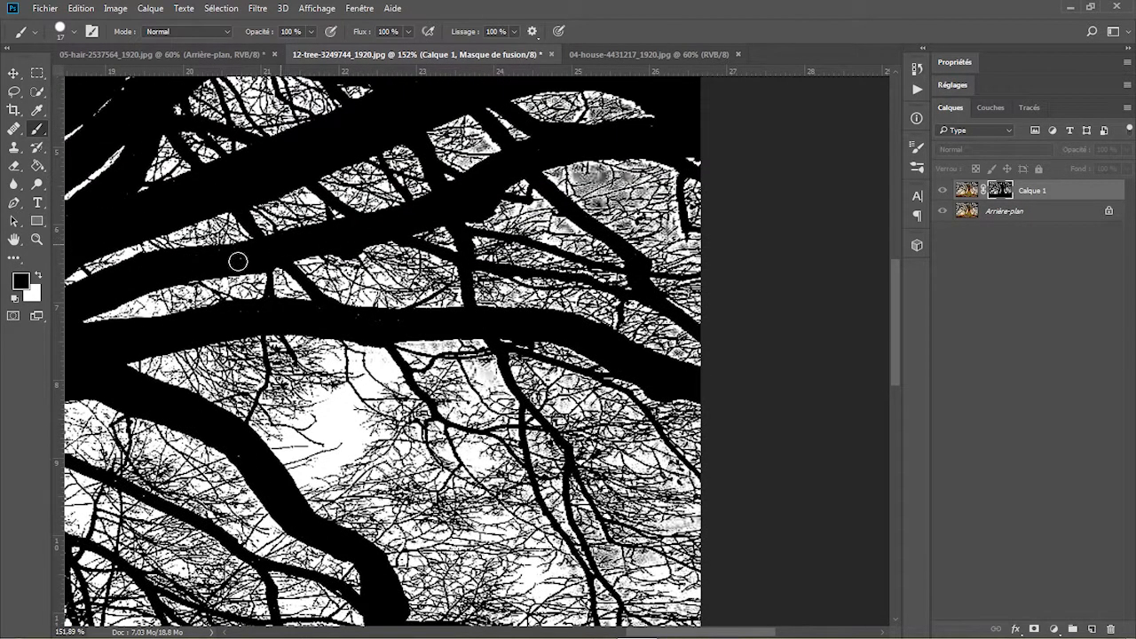
pyautogui.scroll(3, 302, 346)
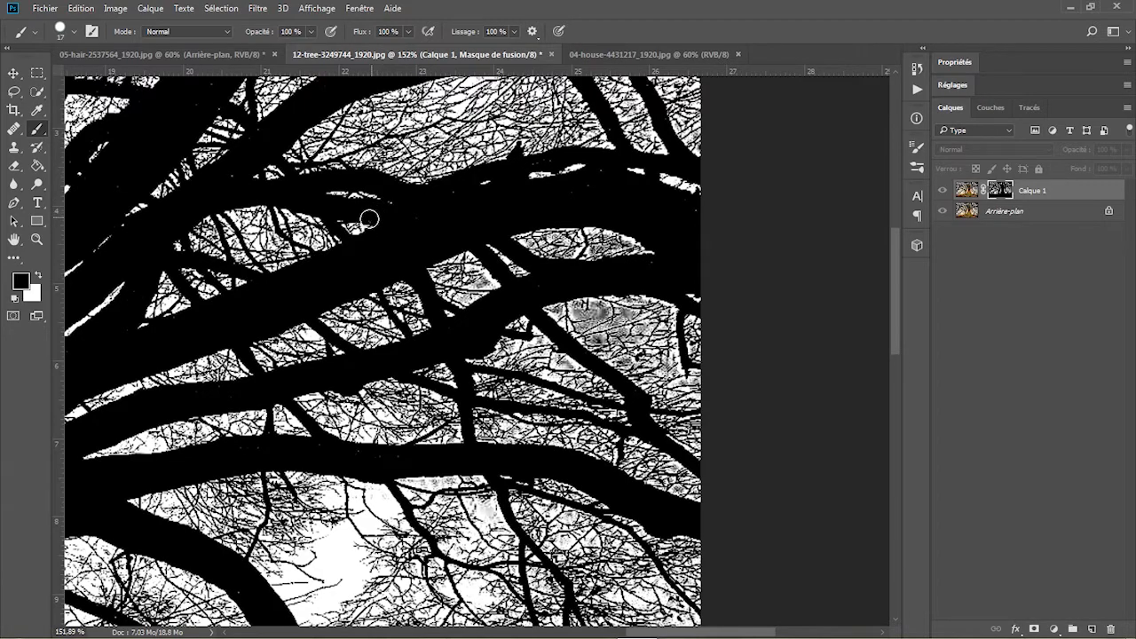
pyautogui.scroll(3, 370, 215)
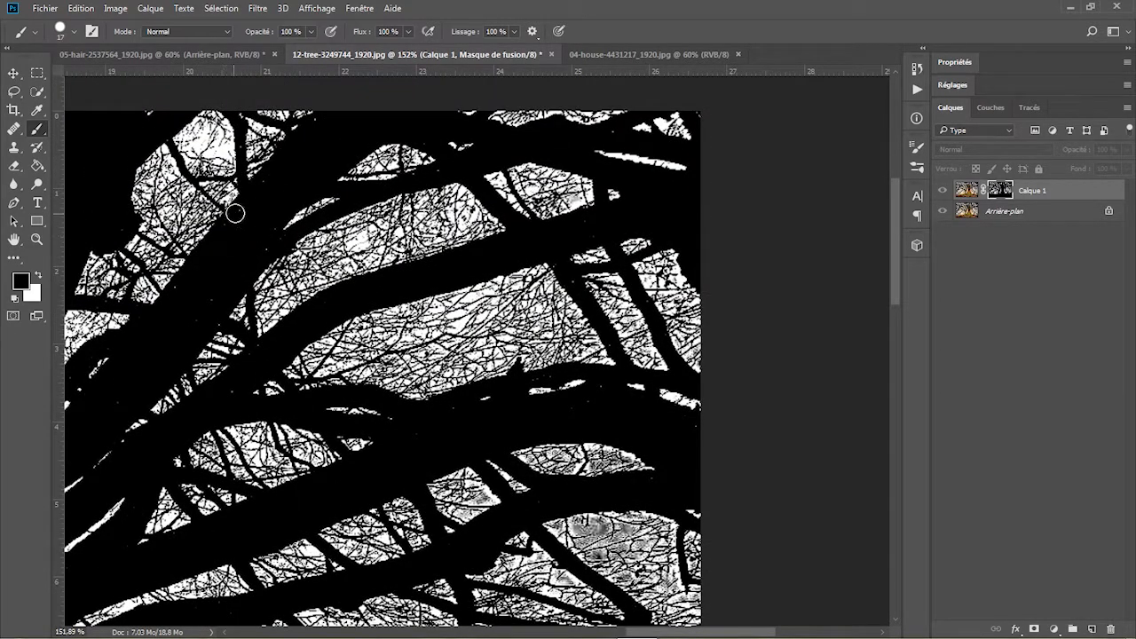
pyautogui.scroll(3, 371, 295)
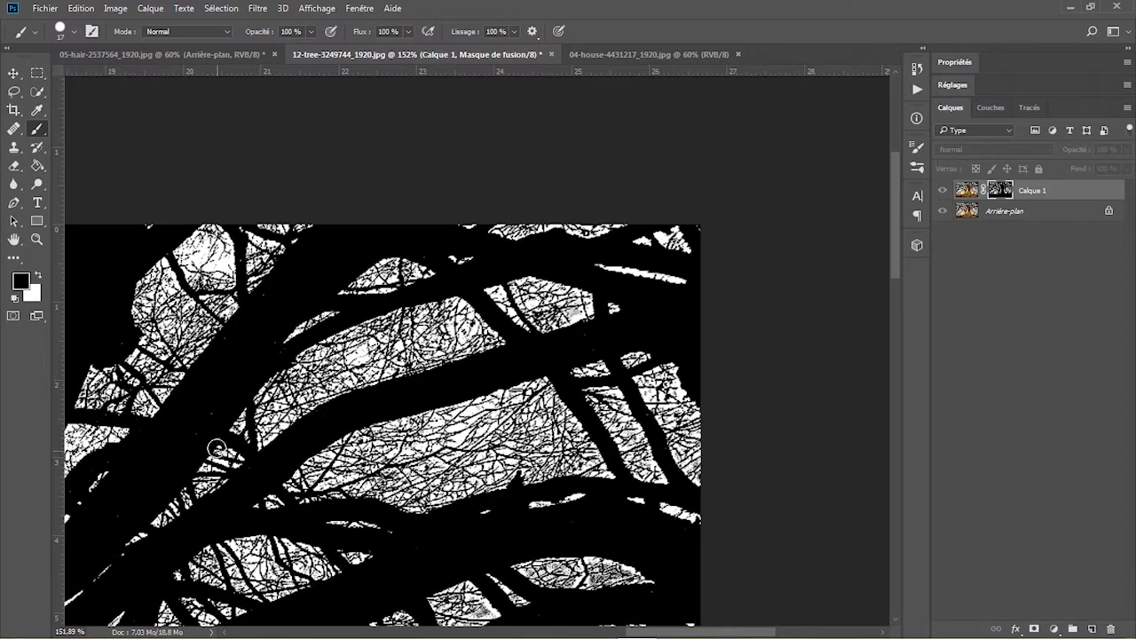
# Inspect the upper branches and trunks of the mask for leftover specks, finishing with the whole image fitted to the screen.
pyautogui.scroll(-4, 370, 585)
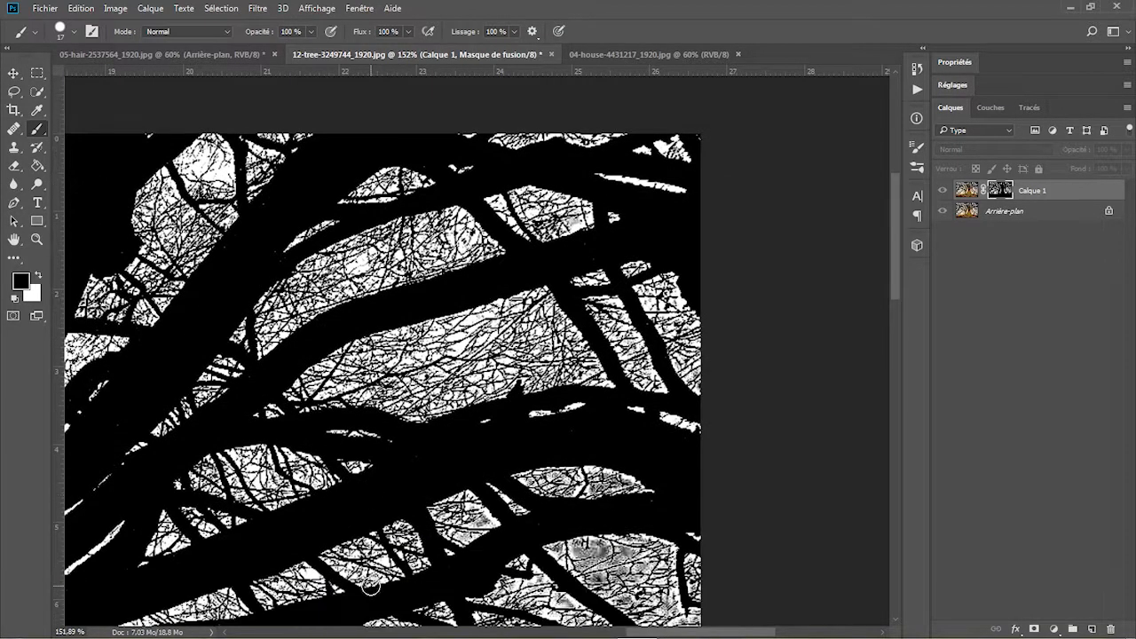
pyautogui.click(14, 239)
pyautogui.moveTo(90, 218)
pyautogui.mouseDown()
pyautogui.moveTo(530, 329)
pyautogui.moveTo(562, 324)
pyautogui.mouseUp()
pyautogui.click(36, 131)
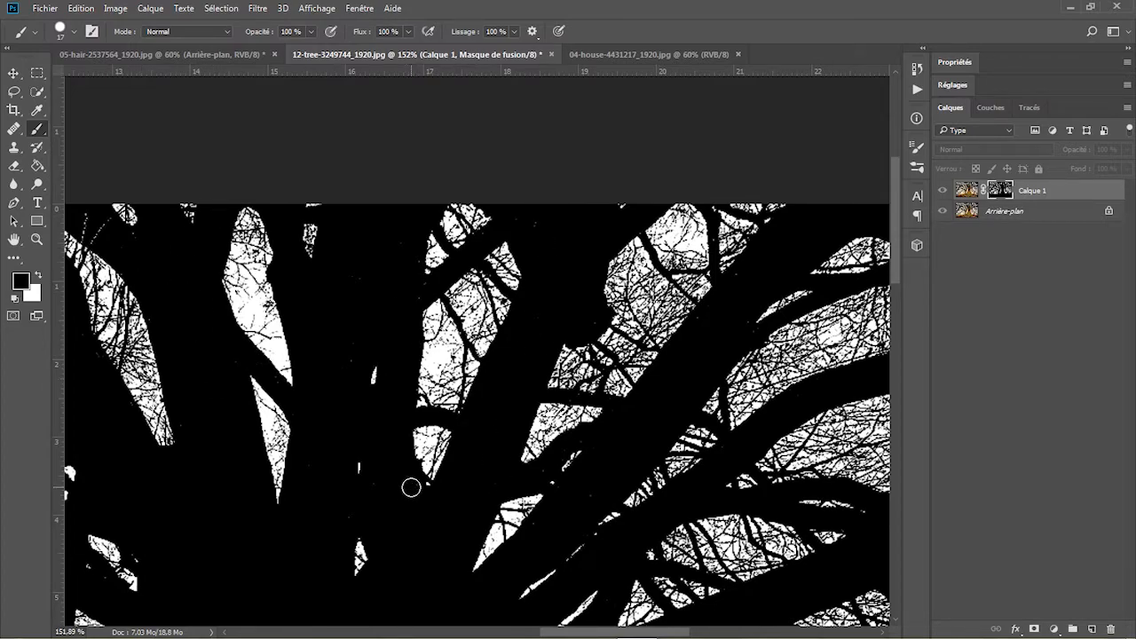
pyautogui.scroll(2, 248, 495)
pyautogui.scroll(-2, 248, 495)
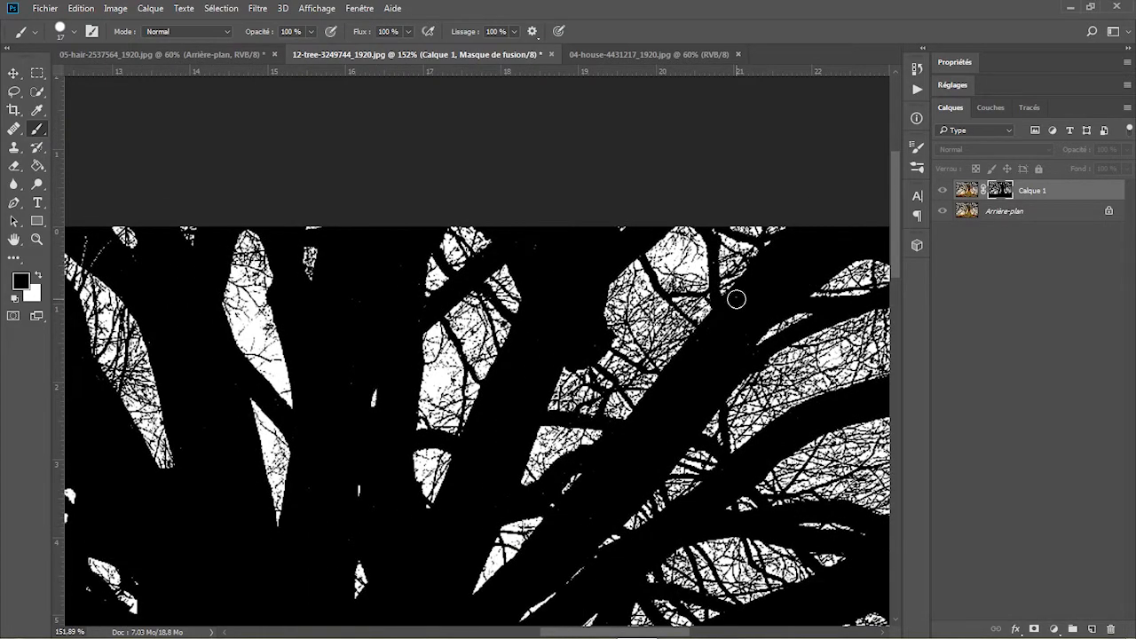
pyautogui.scroll(-5, 545, 493)
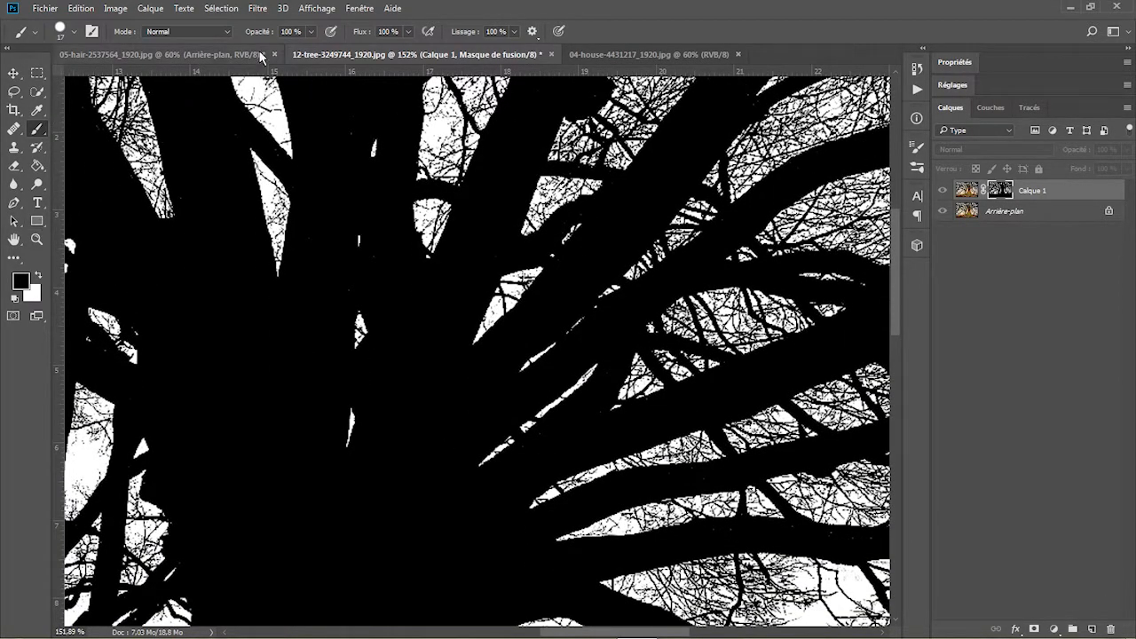
pyautogui.click(36, 238)
pyautogui.click(418, 32)
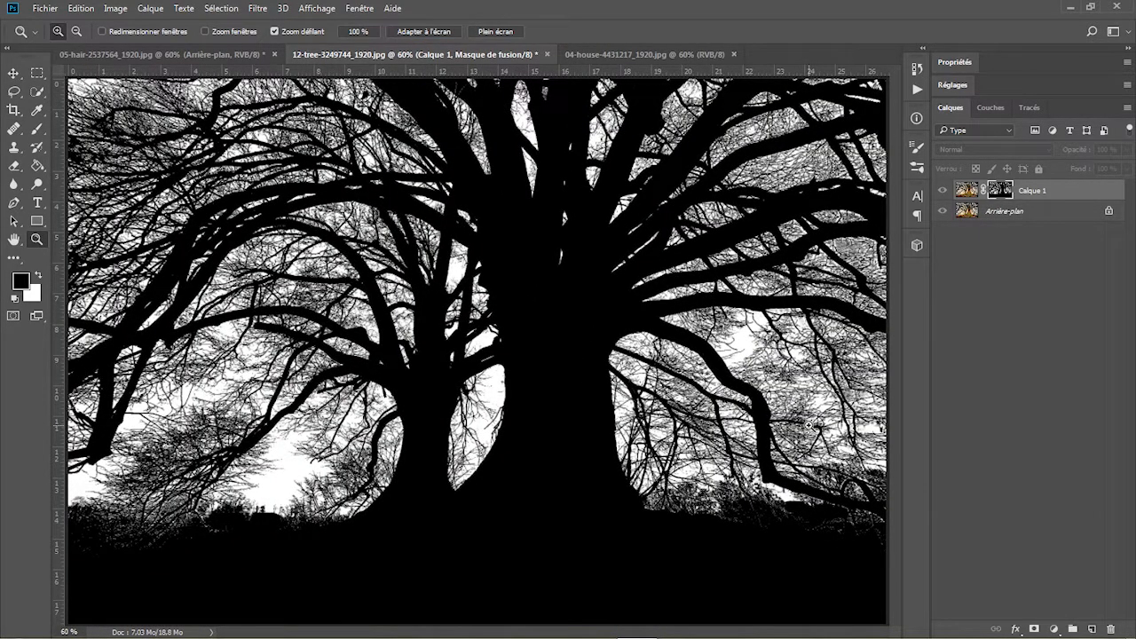
# Leave the mask-only view, hide the background layer and invert Calque 1's mask to isolate the trees and ground.
pyautogui.press('alt')
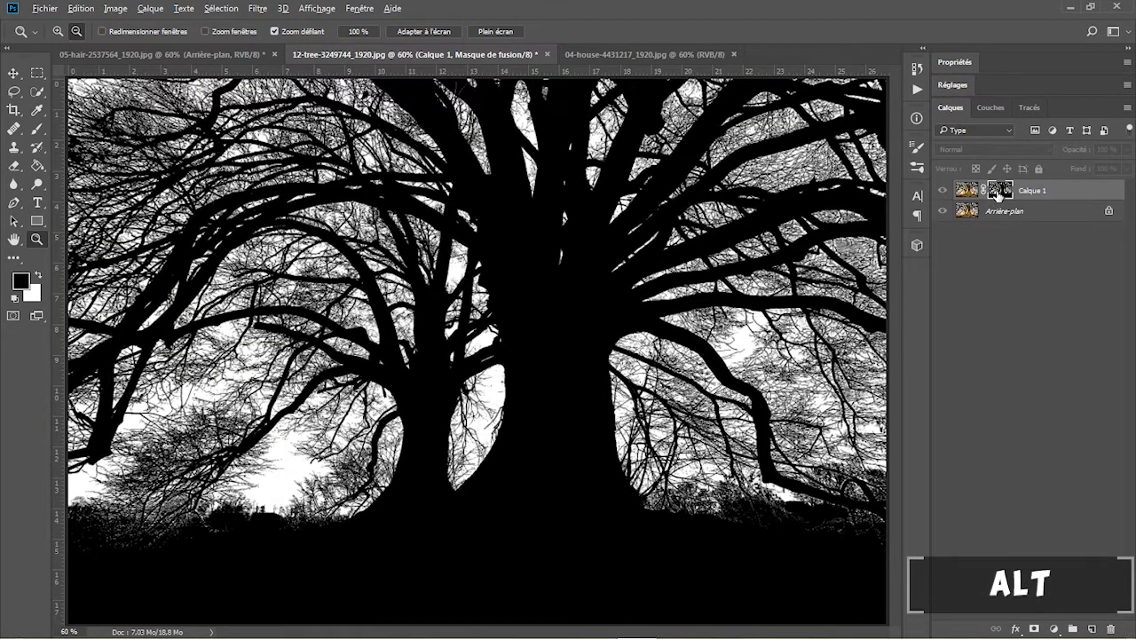
pyautogui.keyDown('alt'); pyautogui.click(997, 192); pyautogui.keyUp('alt')
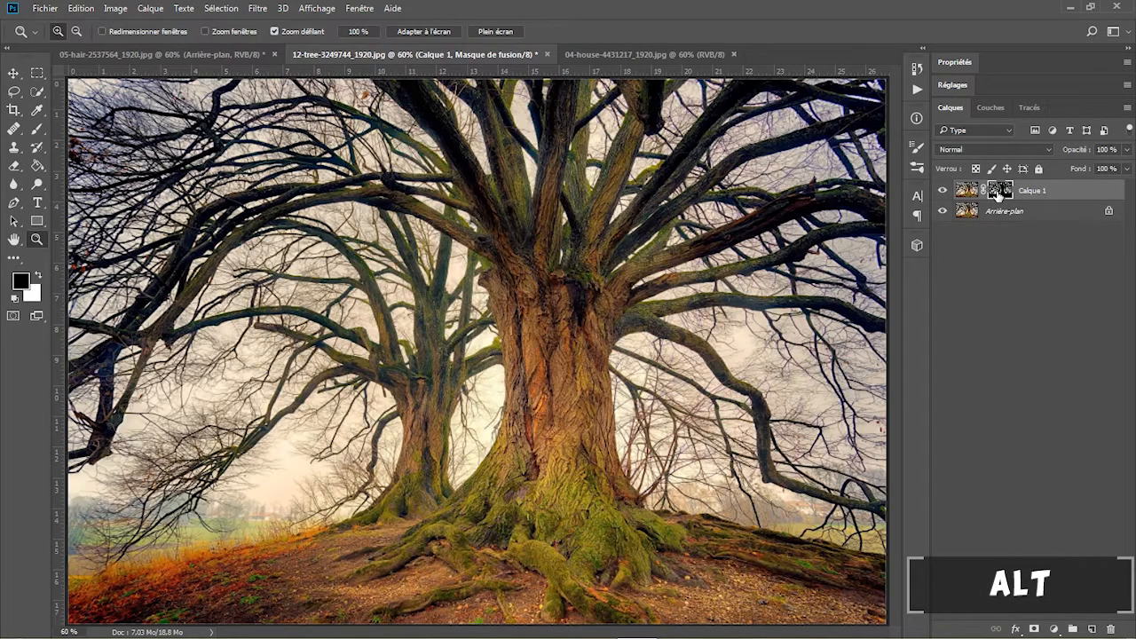
pyautogui.click(946, 213)
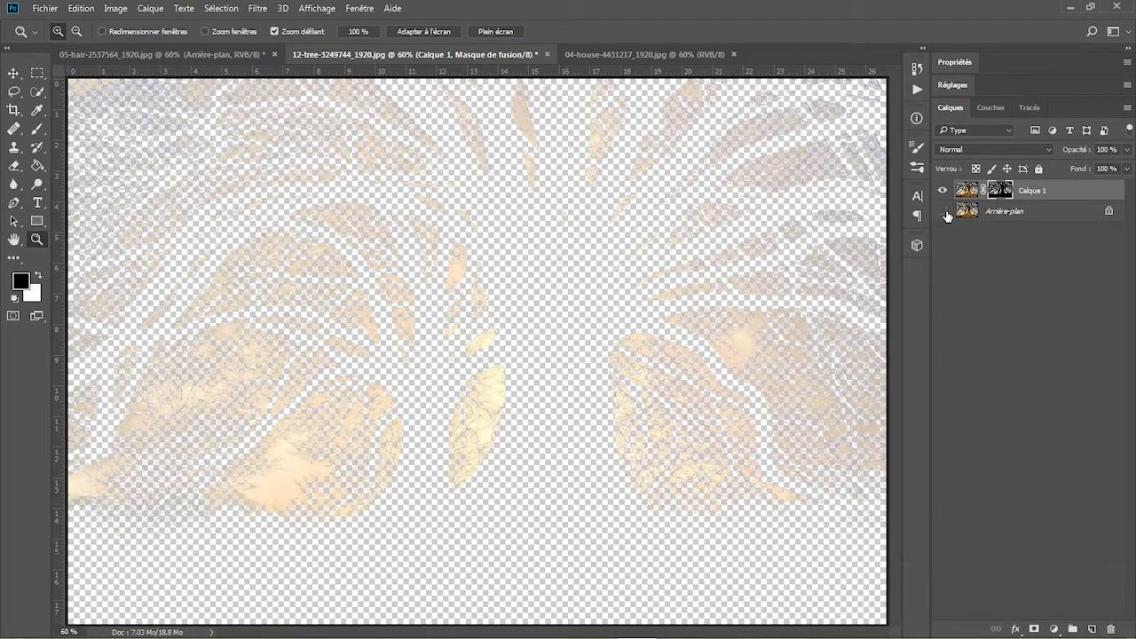
pyautogui.hotkey('ctrl', 'i')
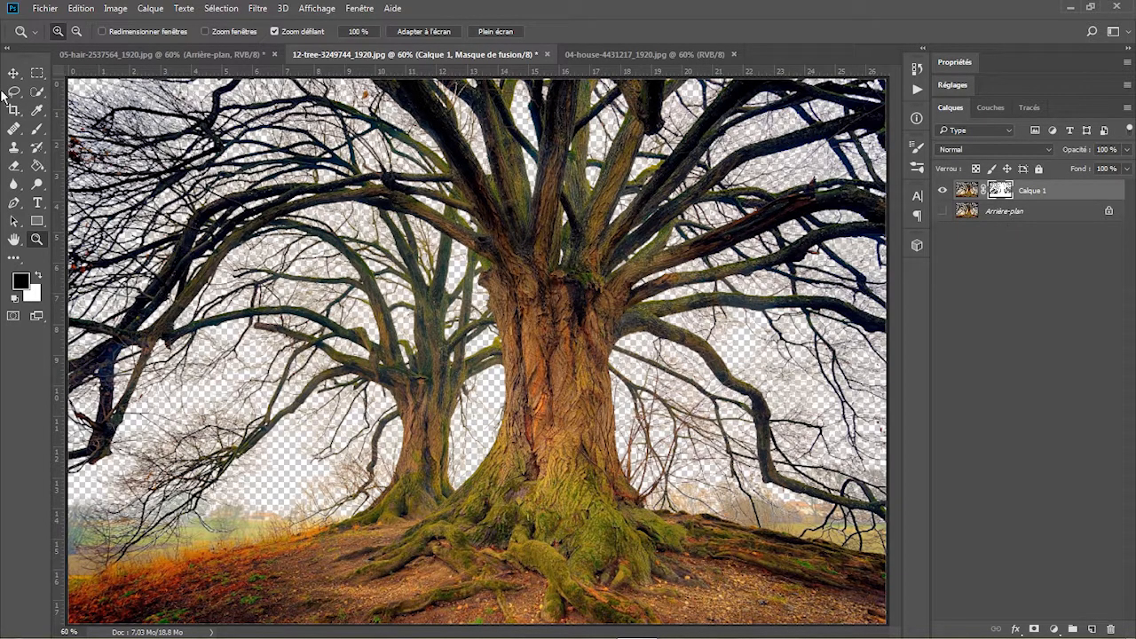
# Place 07-clouds-49520_1920.jpg into the tree document as an embedded image.
pyautogui.click(42, 11)
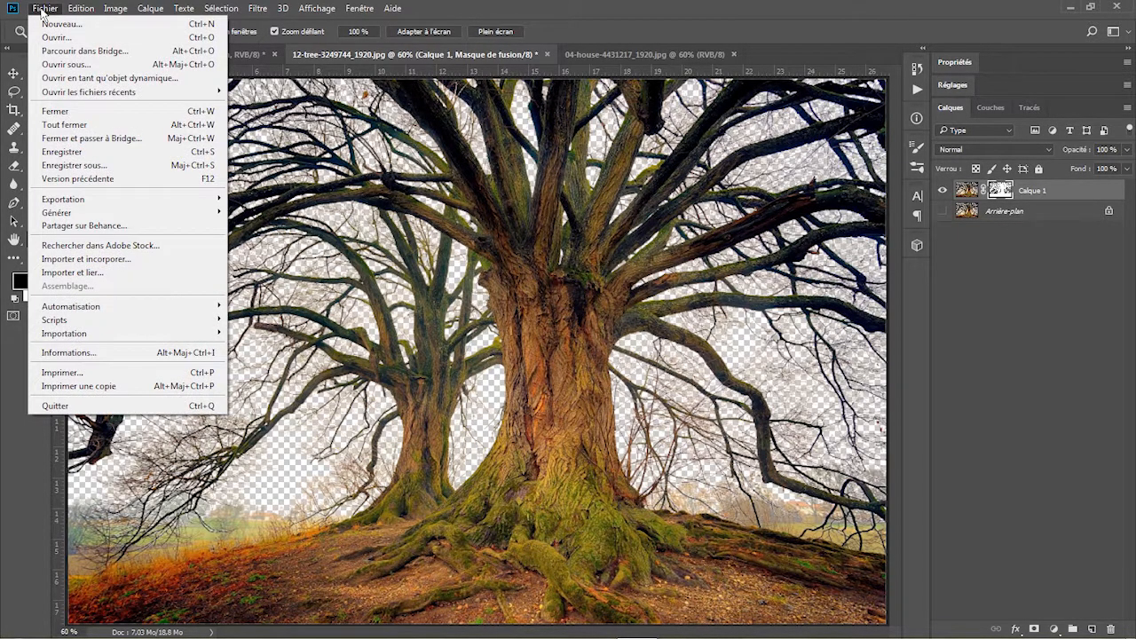
pyautogui.click(50, 263)
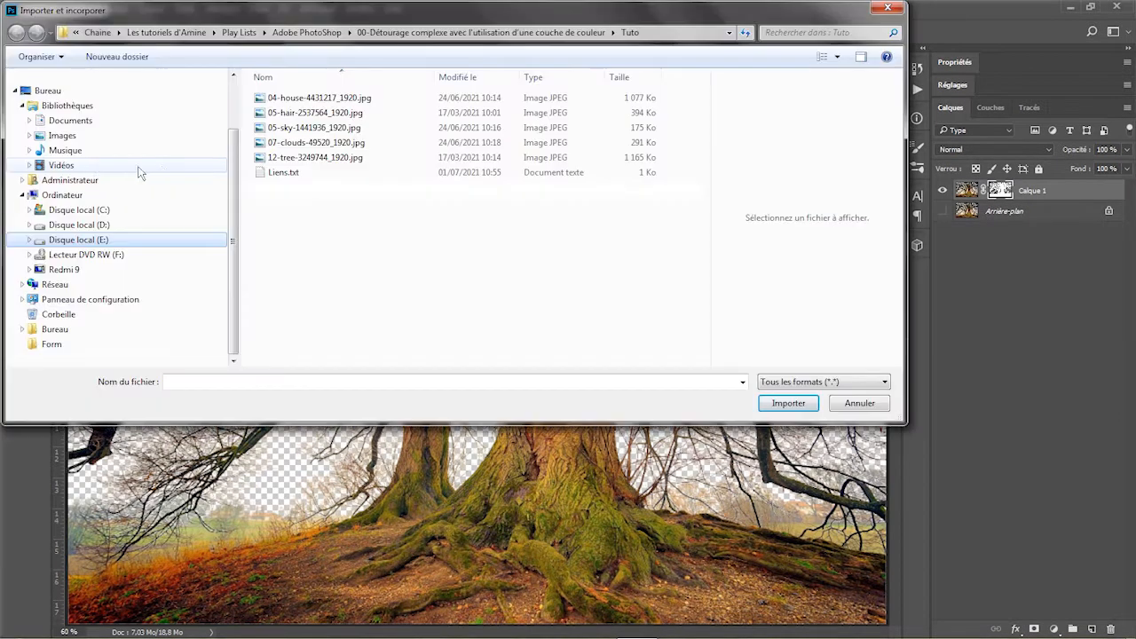
pyautogui.click(295, 129)
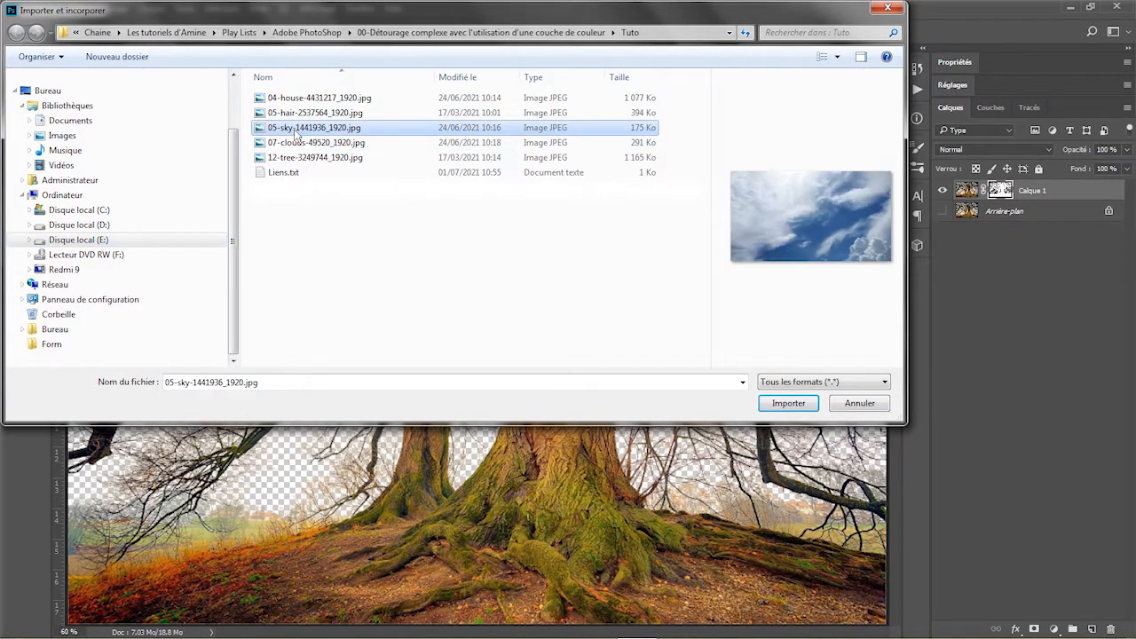
pyautogui.click(293, 143)
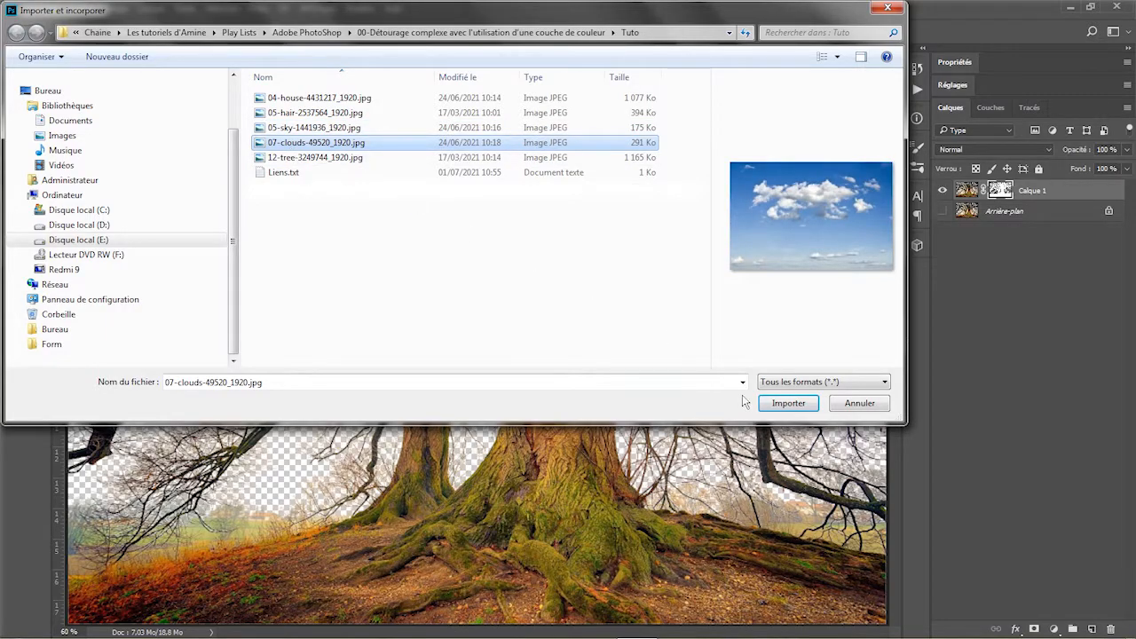
pyautogui.click(787, 403)
pyautogui.moveTo(744, 402); pyautogui.dragTo(742, 391)
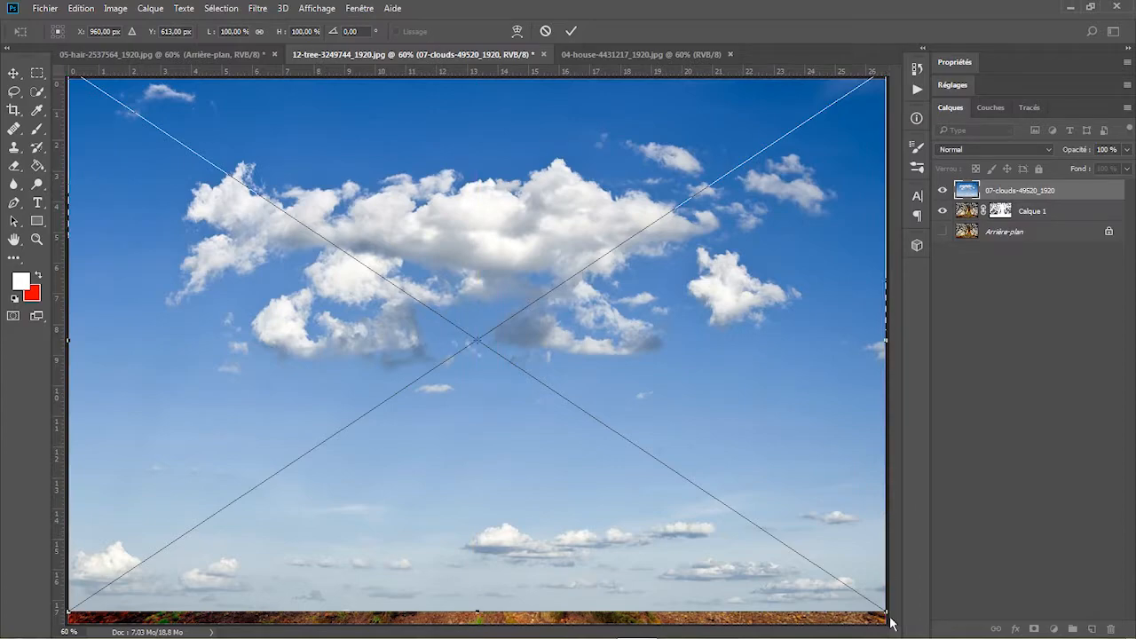
# Scale the clouds image to 100.47% and move its layer beneath Calque 1.
pyautogui.moveTo(886, 611); pyautogui.dragTo(889, 614)
pyautogui.moveTo(761, 538); pyautogui.dragTo(759, 540)
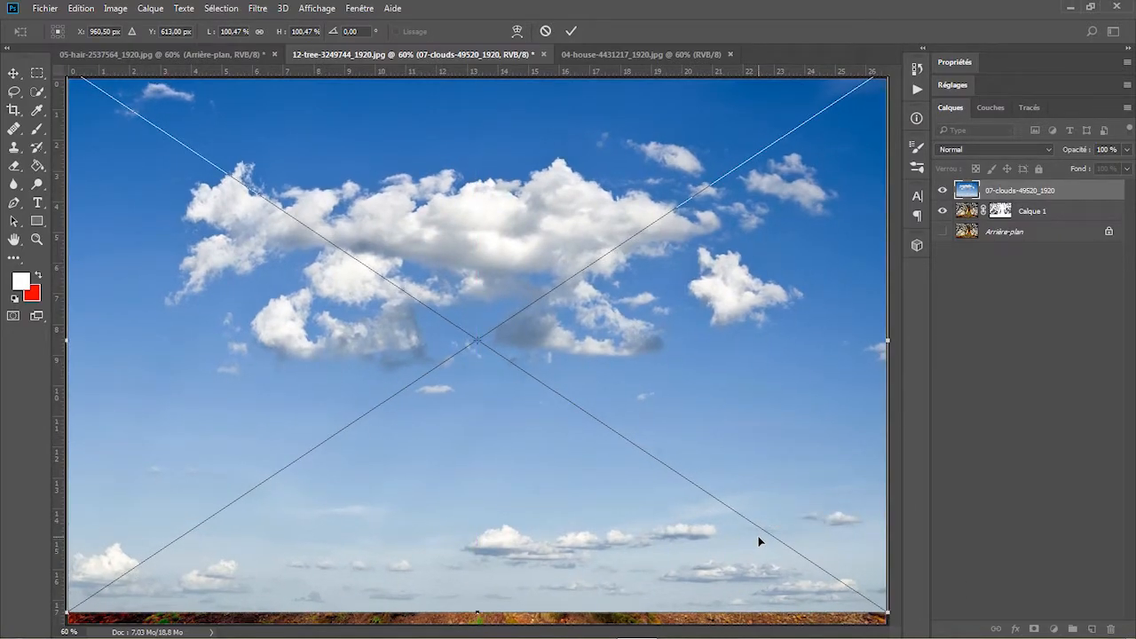
pyautogui.press('Return')
pyautogui.press('z')
pyautogui.moveTo(1020, 211); pyautogui.dragTo(1013, 223)
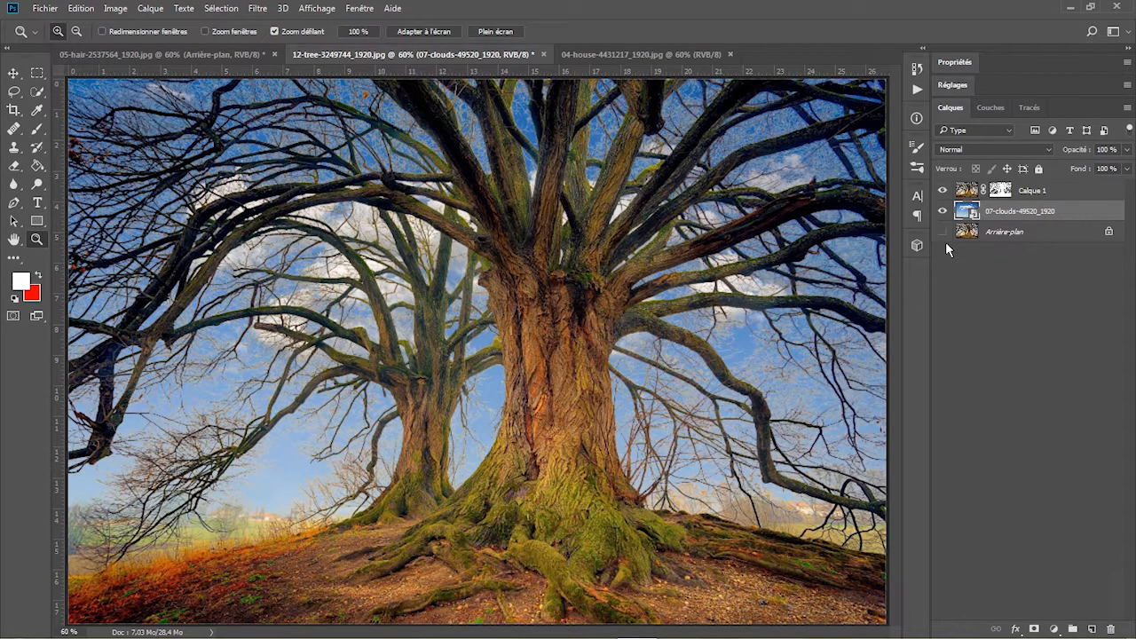
# Group the Calque 1 and 07-clouds-49520_1920 layers together.
pyautogui.press('m')
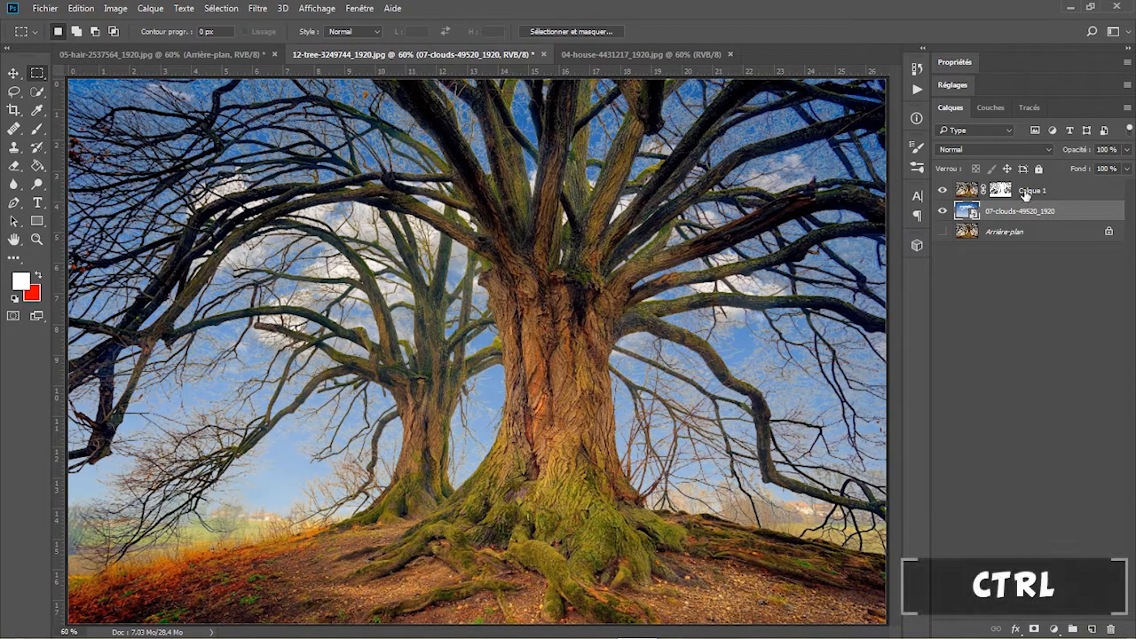
pyautogui.keyDown('ctrl'); pyautogui.click(1027, 193); pyautogui.keyUp('ctrl')
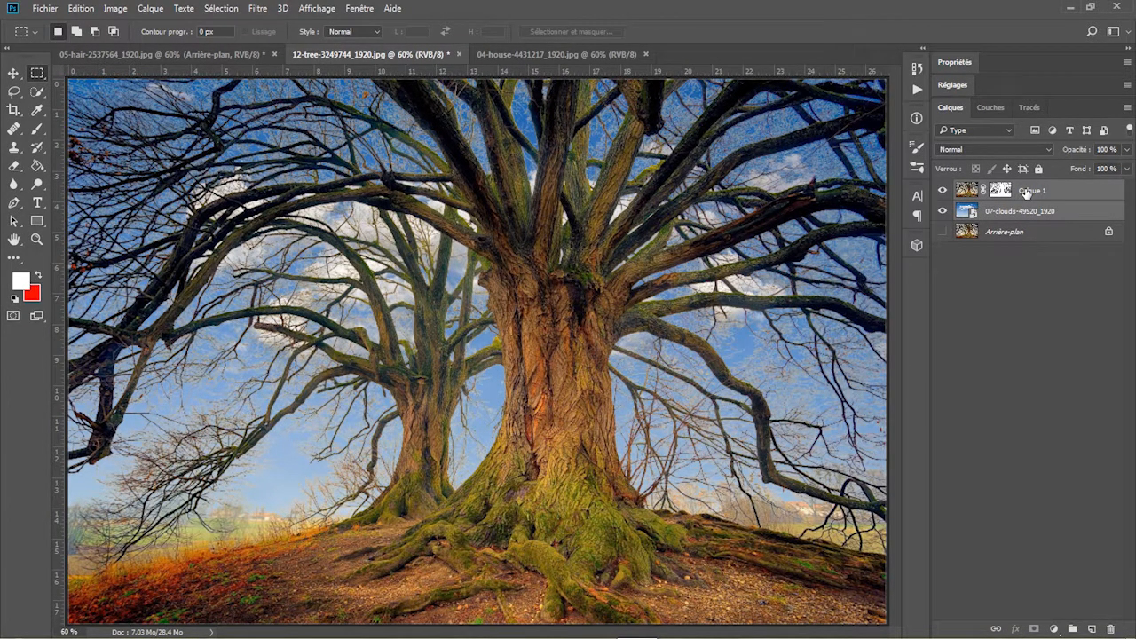
pyautogui.hotkey('ctrl', 'g')
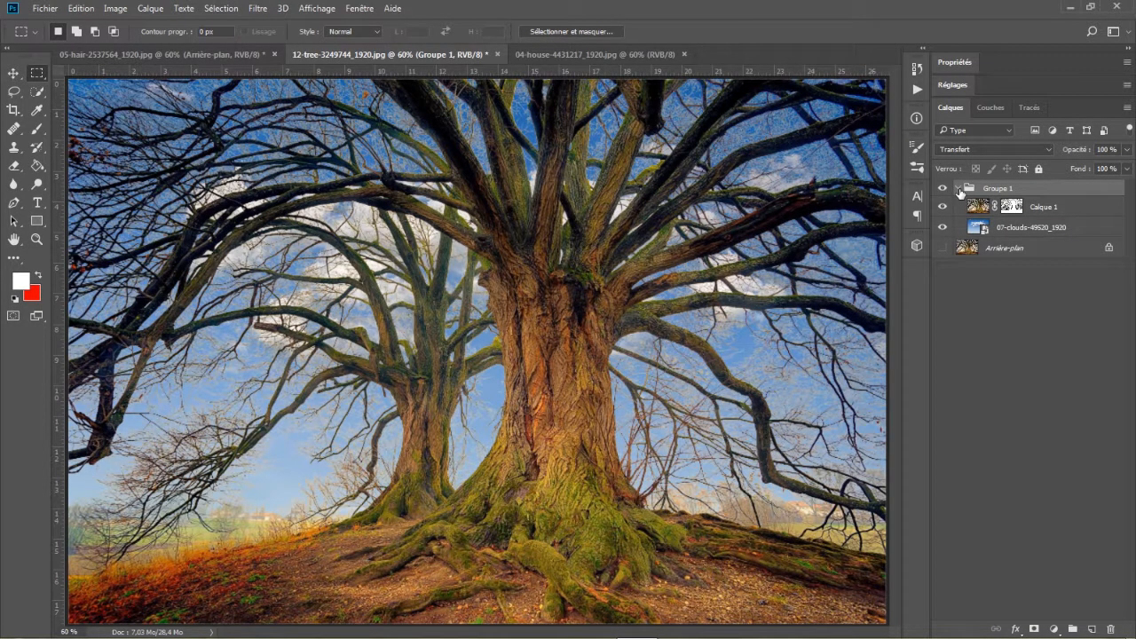
# Show the background layer again and toggle the group's visibility to compare the original and new skies.
pyautogui.click(943, 248)
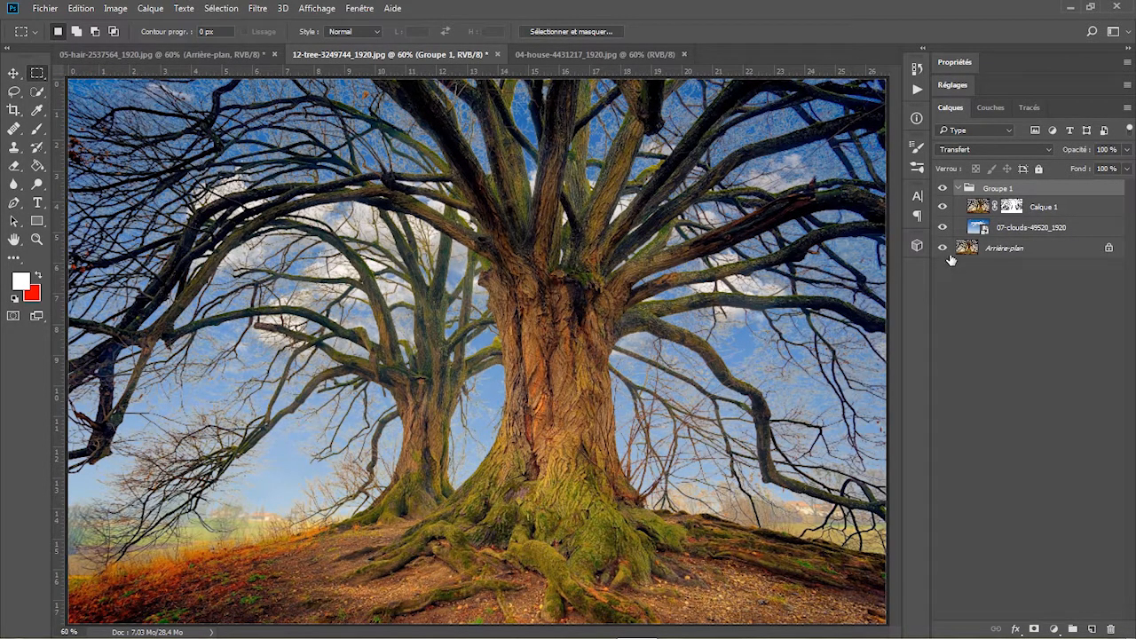
pyautogui.click(943, 188)
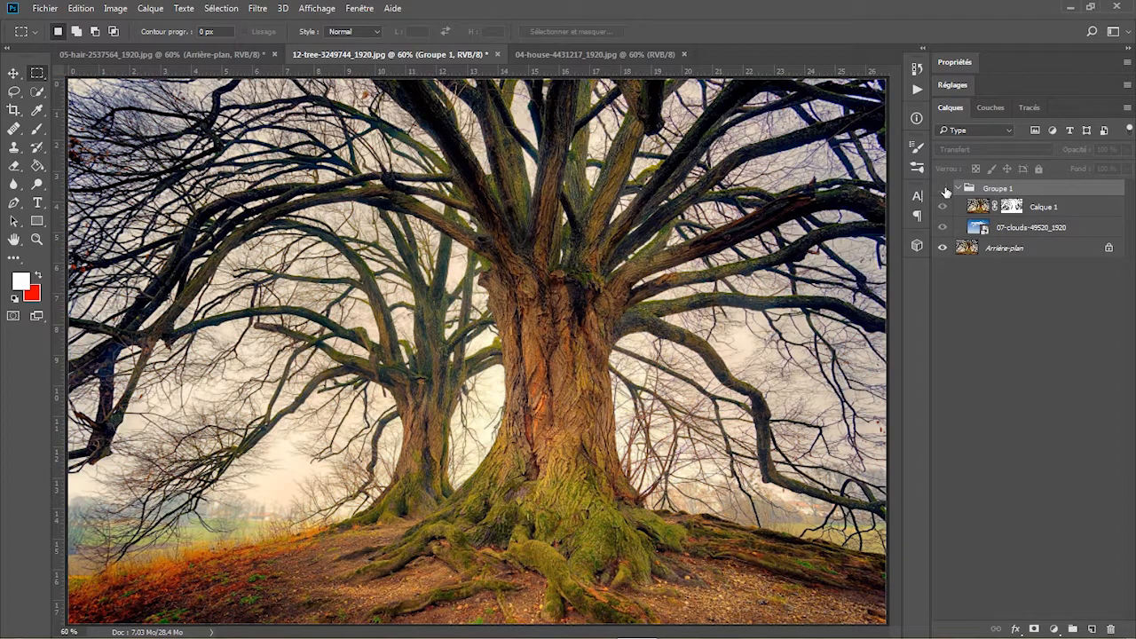
pyautogui.click(943, 189)
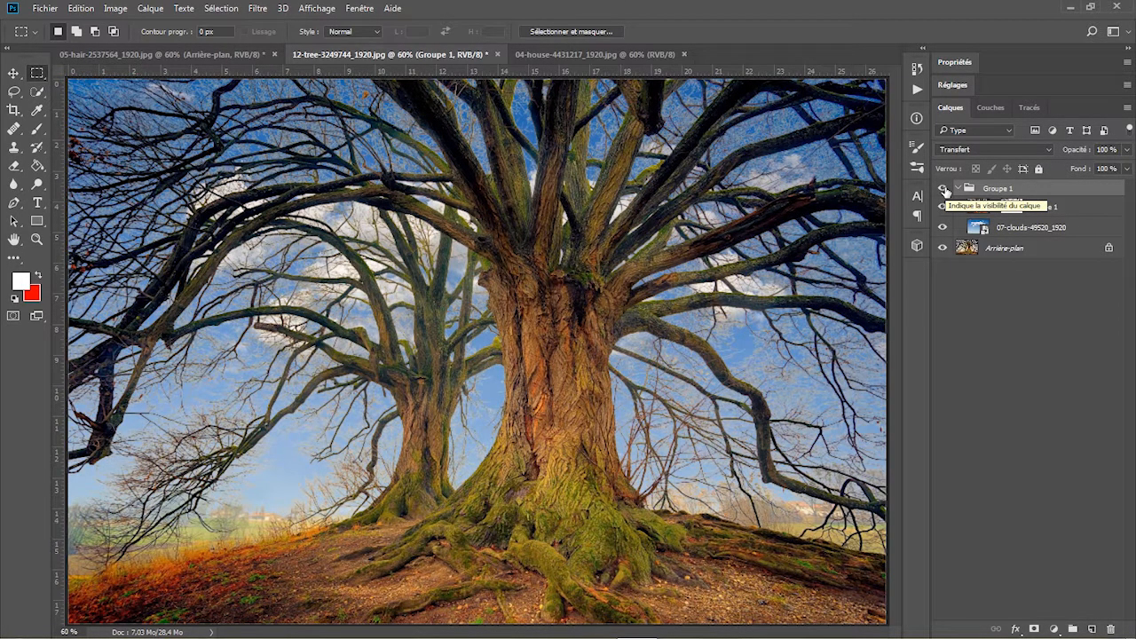
# Add a Brightness/Contrast adjustment layer above the clouds layer and clip it to the clouds only.
pyautogui.click(1000, 229)
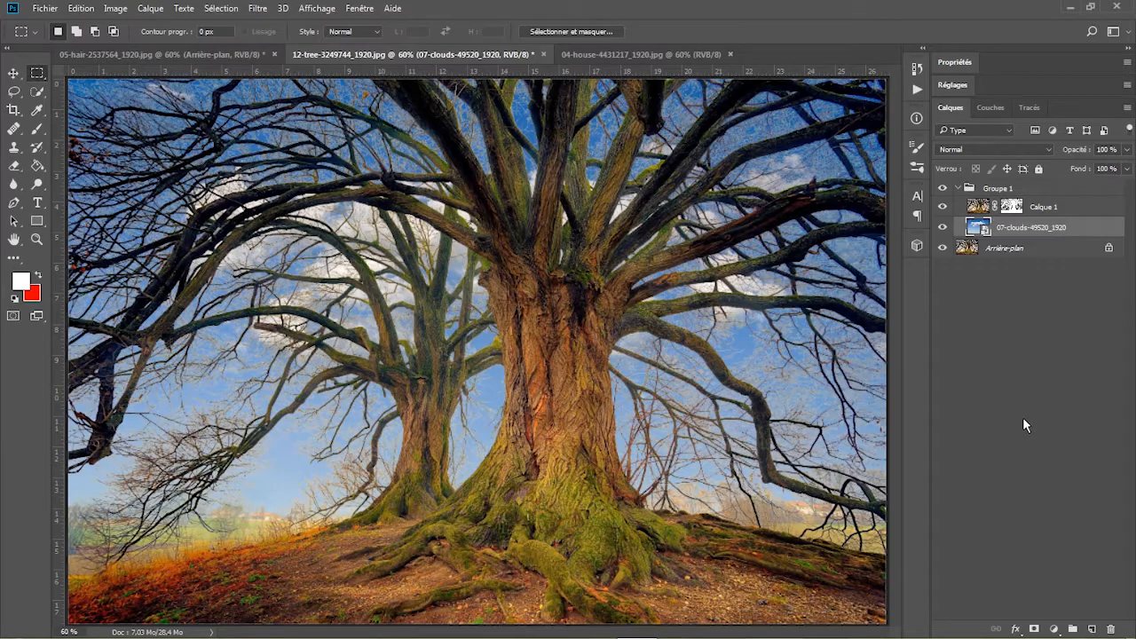
pyautogui.click(1052, 629)
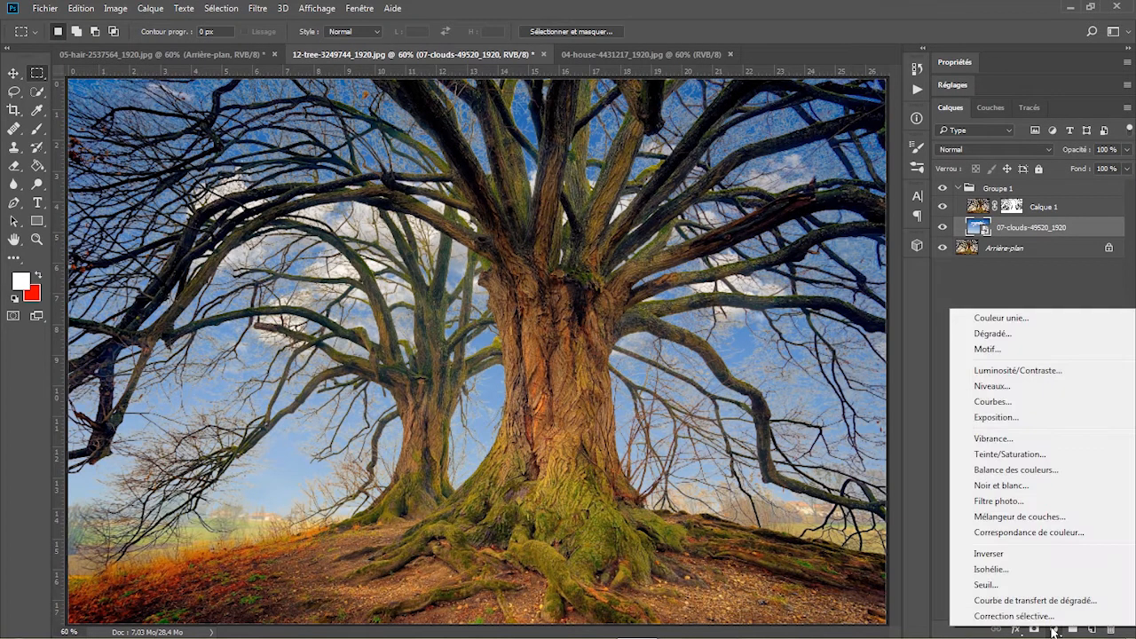
pyautogui.click(1038, 373)
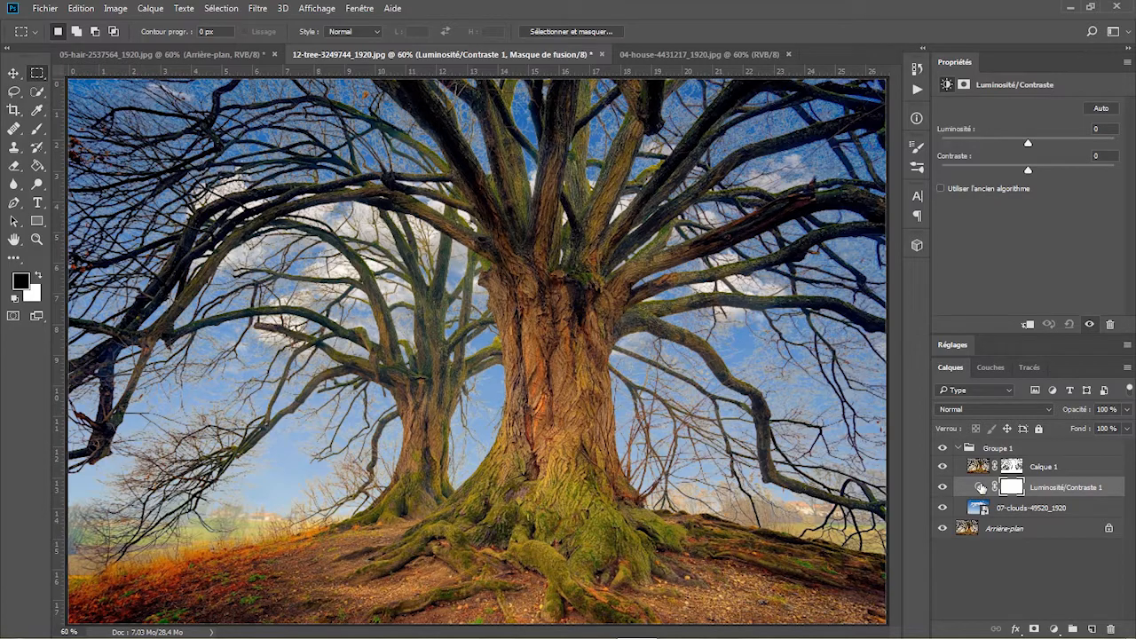
pyautogui.press('alt')
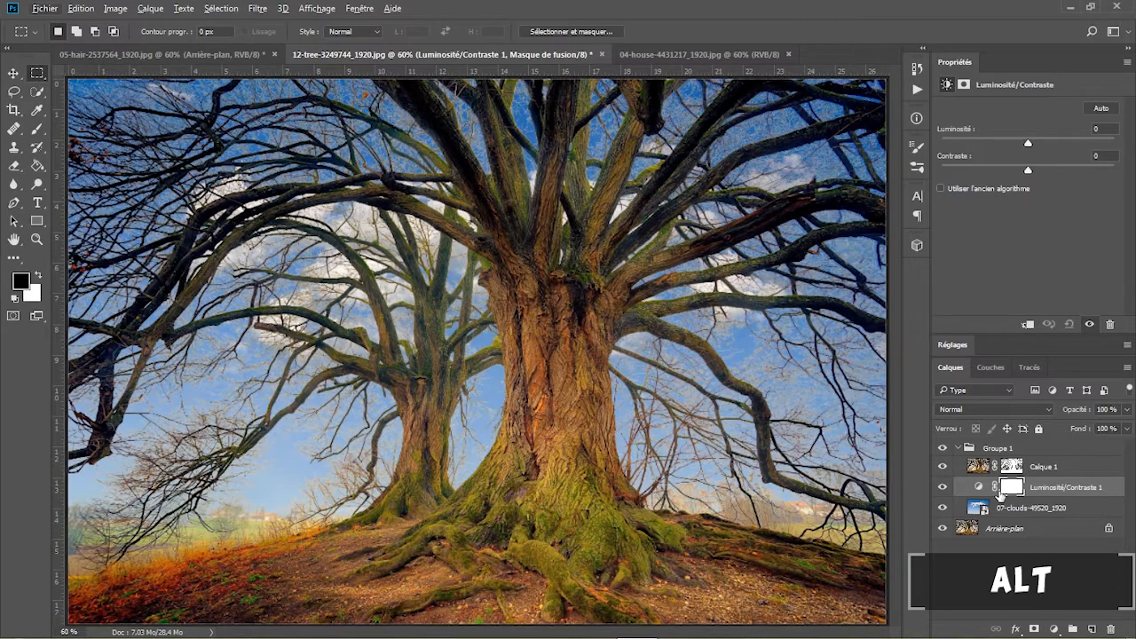
pyautogui.keyDown('alt'); pyautogui.click(996, 487); pyautogui.keyUp('alt')
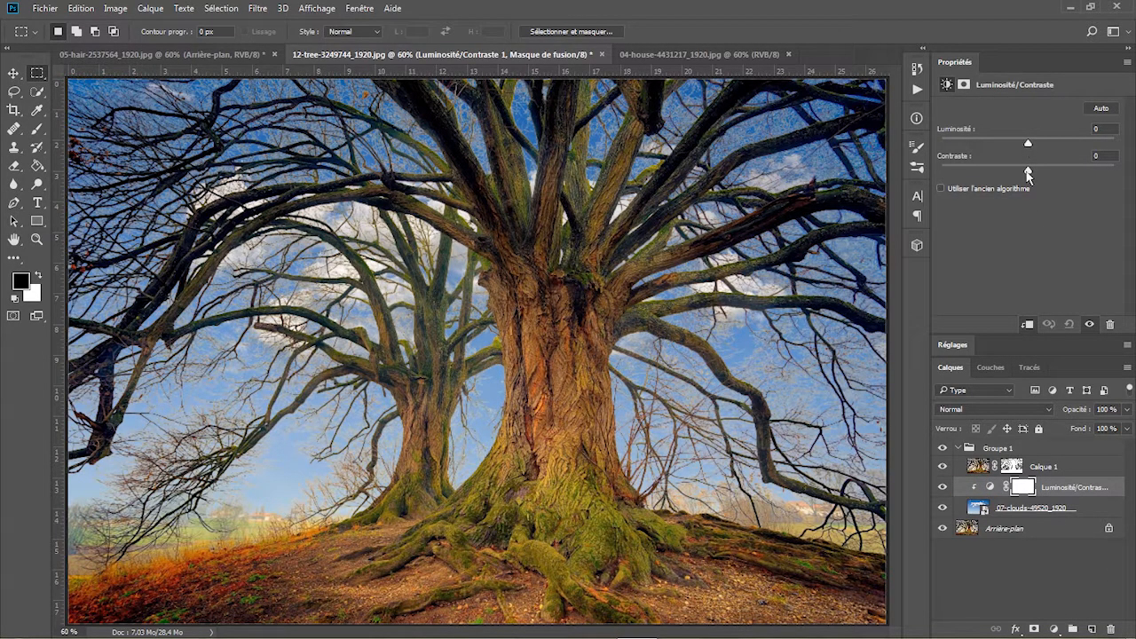
# Set the clouds' brightness to 108 and contrast to -8.
pyautogui.moveTo(1027, 143); pyautogui.dragTo(1037, 143)
pyautogui.moveTo(1057, 148); pyautogui.dragTo(1015, 173)
pyautogui.moveTo(1070, 143); pyautogui.dragTo(1092, 144)
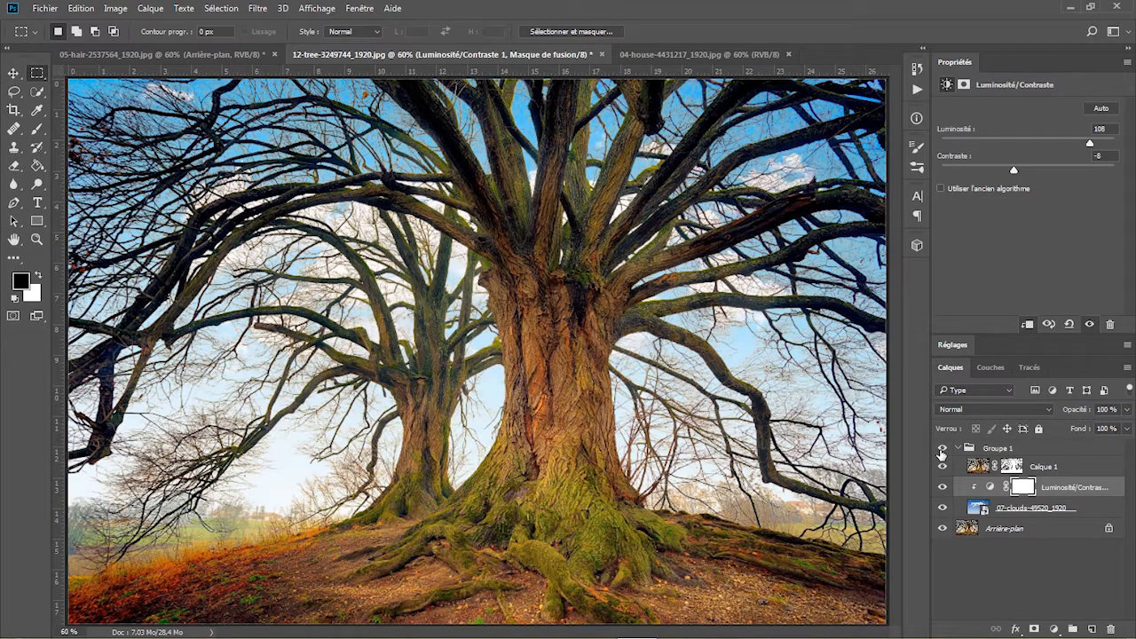
# Toggle Groupe 1 off and on to compare the original tree photo with the brightened sky composite.
pyautogui.click(941, 449)
pyautogui.click(941, 449)
pyautogui.click(941, 449)
pyautogui.click(941, 449)
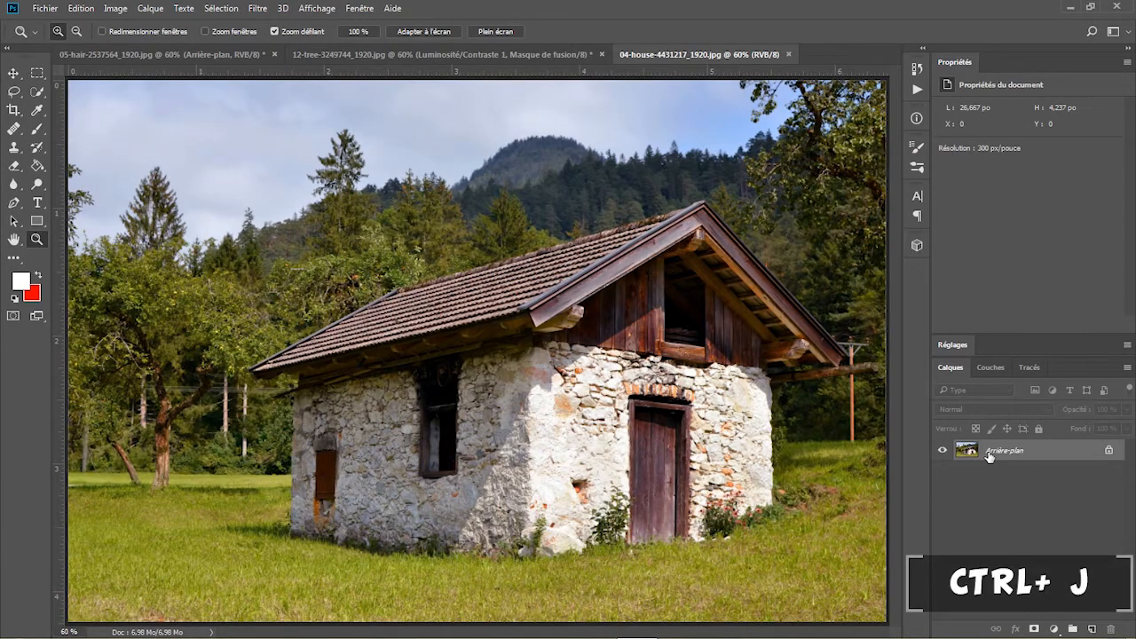
# In 04-house-4431217_1920.jpg, duplicate the background layer, and after comparing the channels, duplicate the Bleu channel.
pyautogui.hotkey('ctrl', 'j')
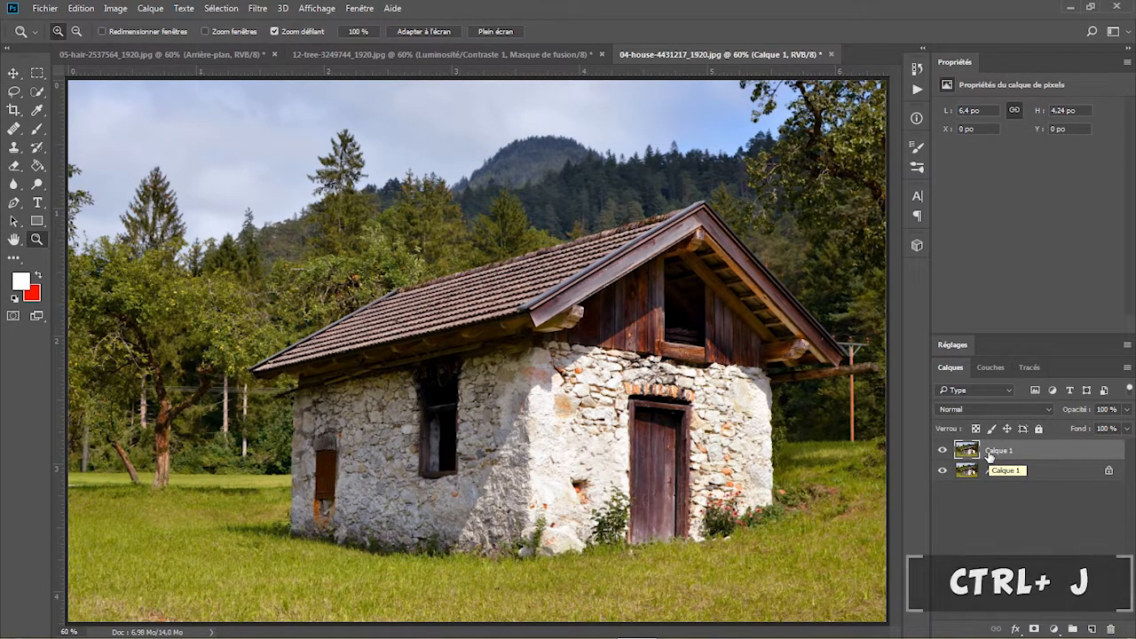
pyautogui.click(986, 367)
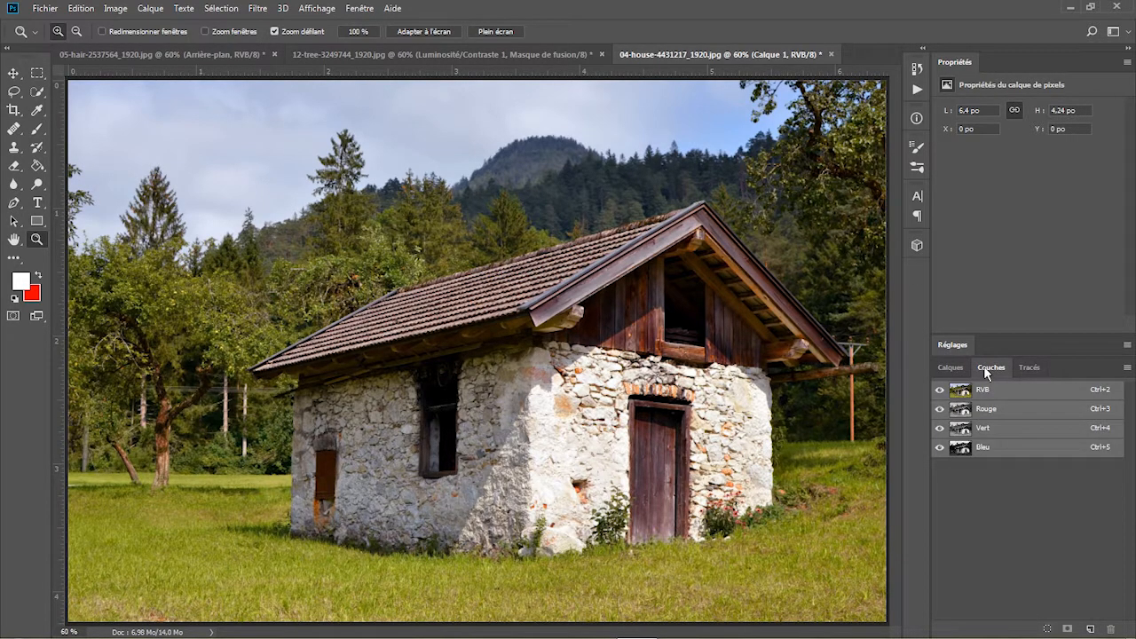
pyautogui.click(1074, 410)
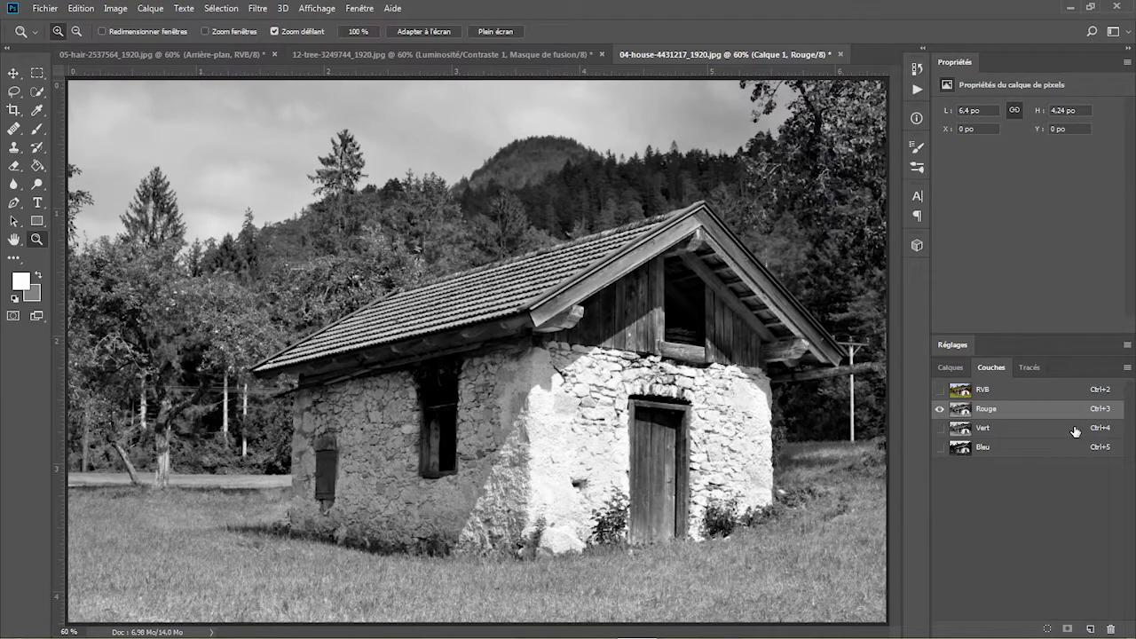
pyautogui.click(1077, 448)
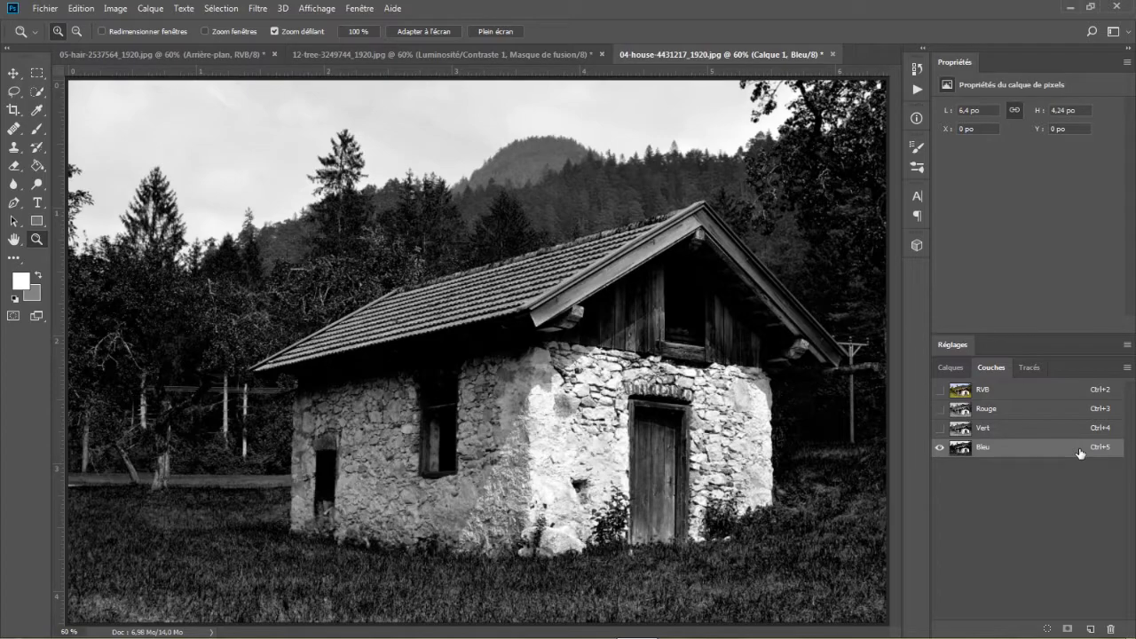
pyautogui.moveTo(1076, 454); pyautogui.dragTo(1091, 629)
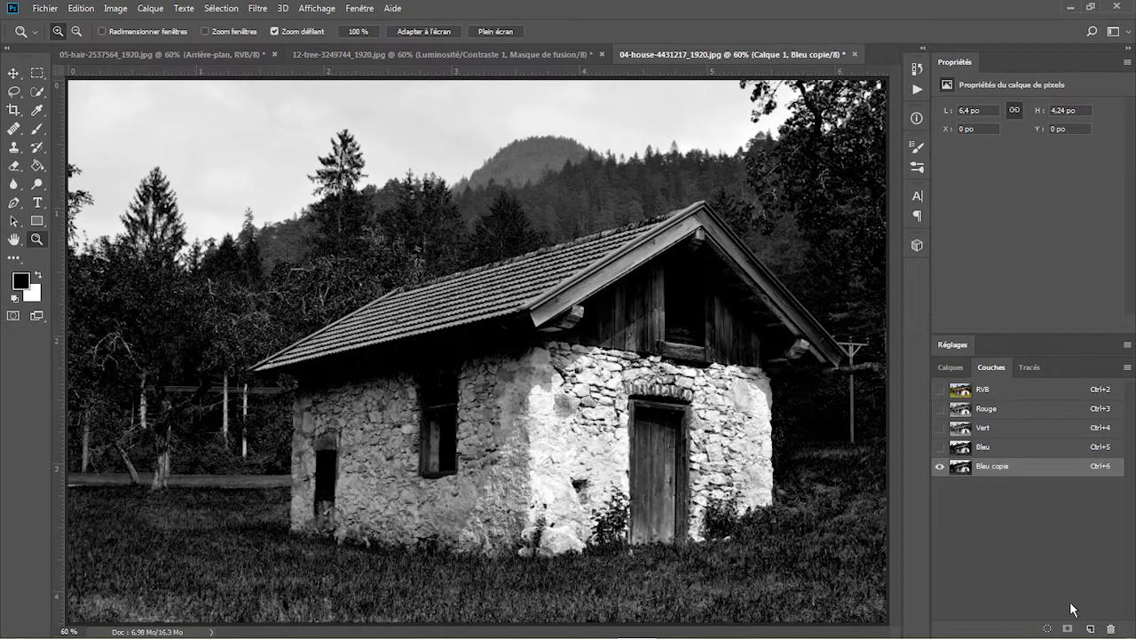
# Apply Levels to the Bleu copie channel with the black input at 186 and the white input at 216.
pyautogui.hotkey('ctrl', 'l')
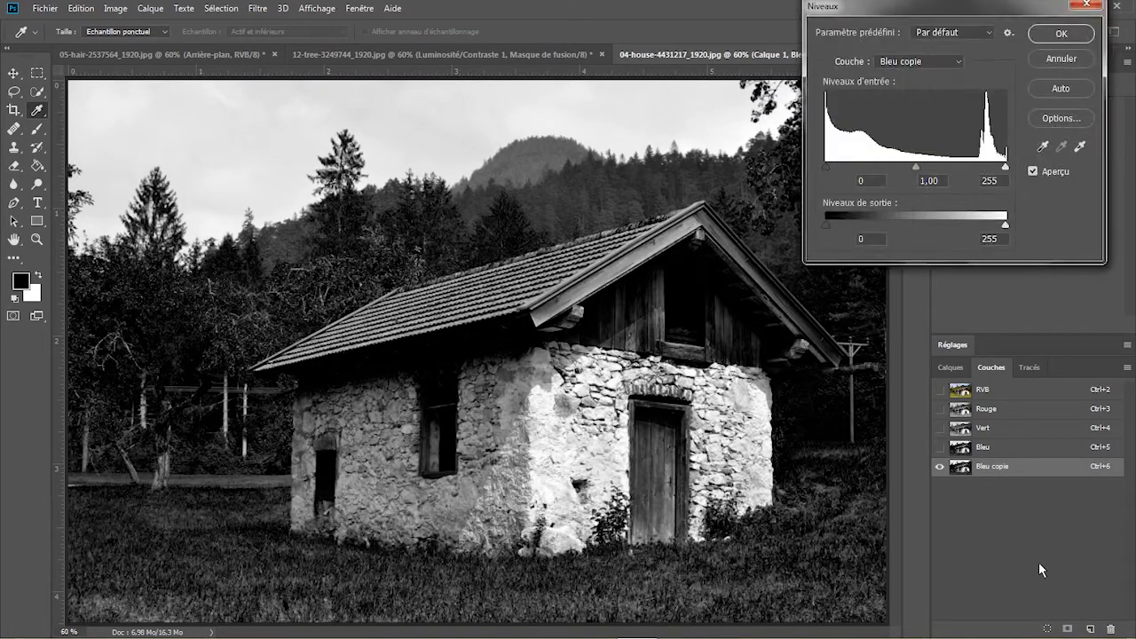
pyautogui.moveTo(826, 166); pyautogui.dragTo(958, 169)
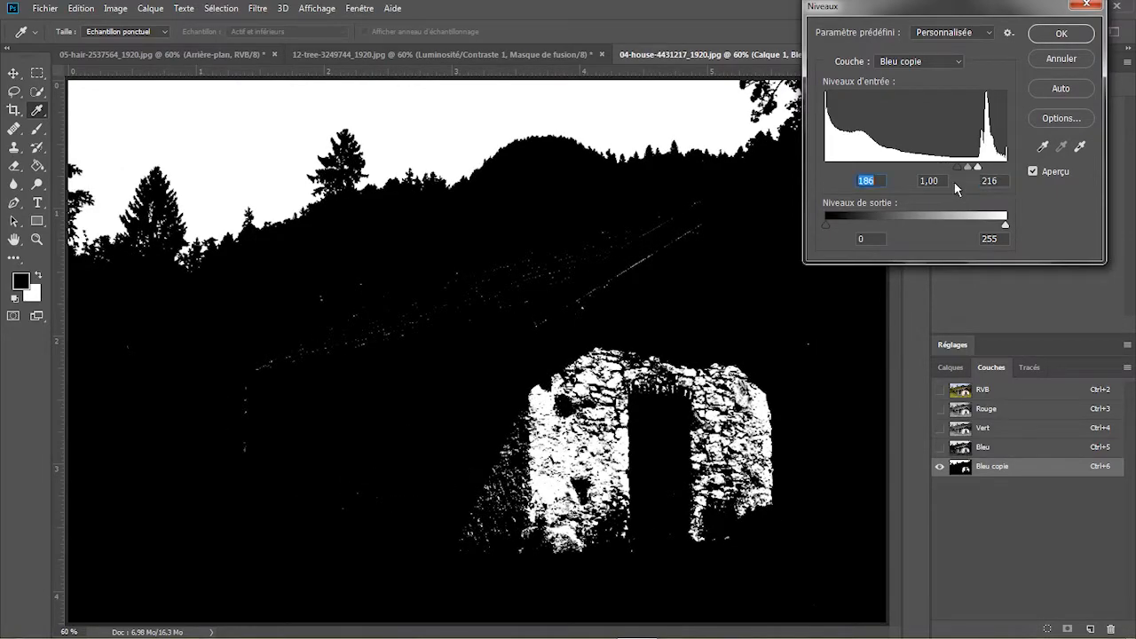
pyautogui.click(1056, 33)
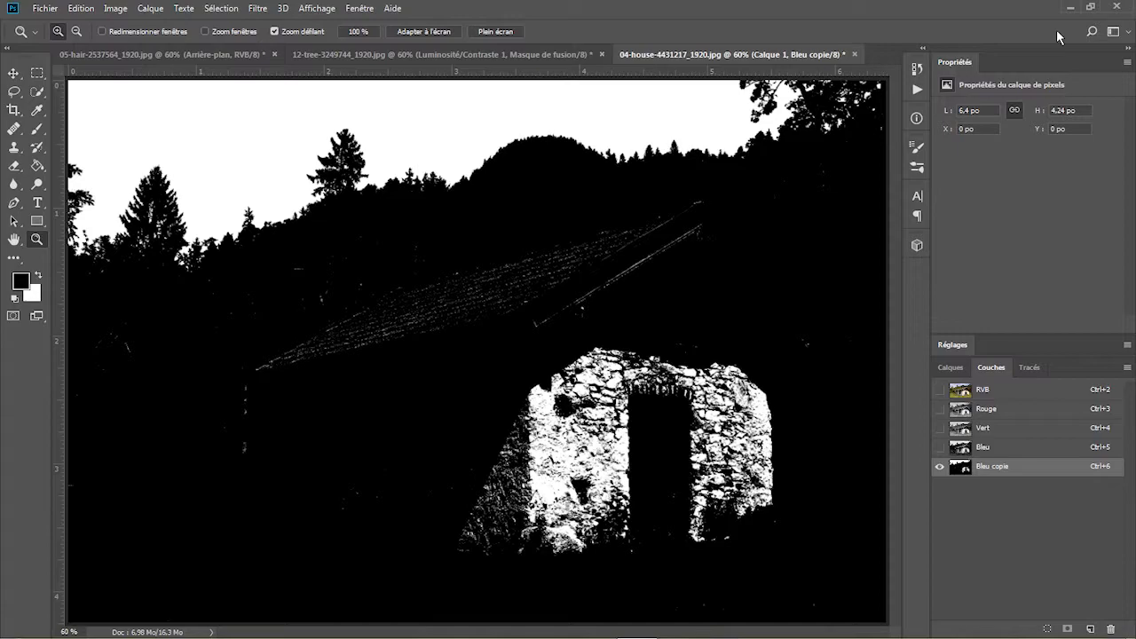
# Load the Bleu copie channel as a selection and add it as a layer mask on Calque 1.
pyautogui.keyDown('ctrl'); pyautogui.click(965, 471); pyautogui.keyUp('ctrl')
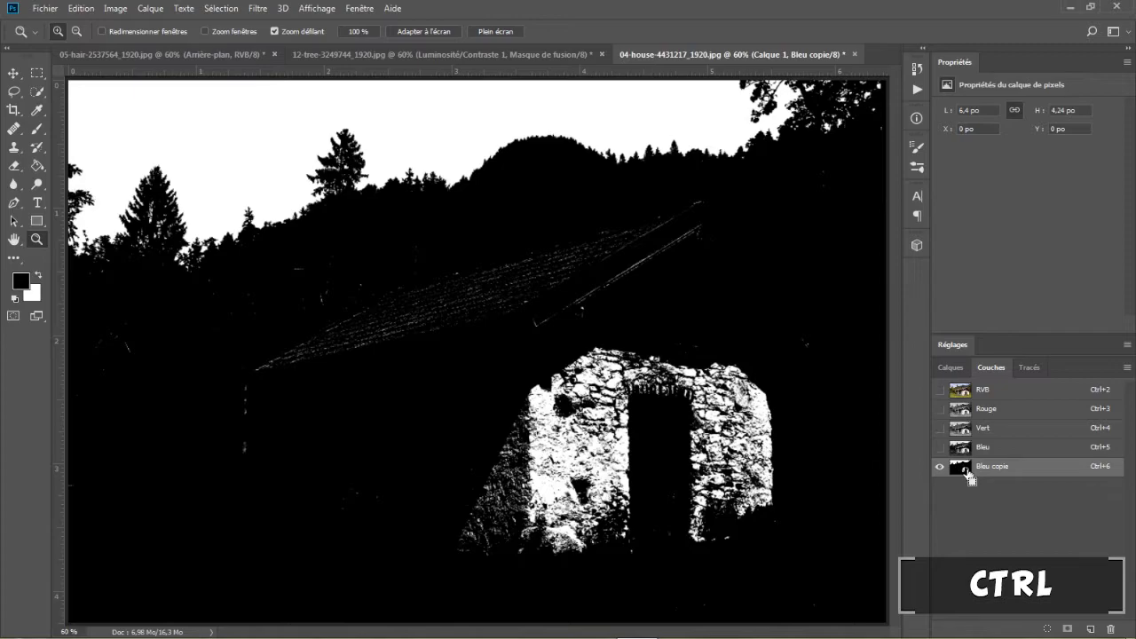
pyautogui.keyDown('ctrl'); pyautogui.click(968, 476); pyautogui.keyUp('ctrl')
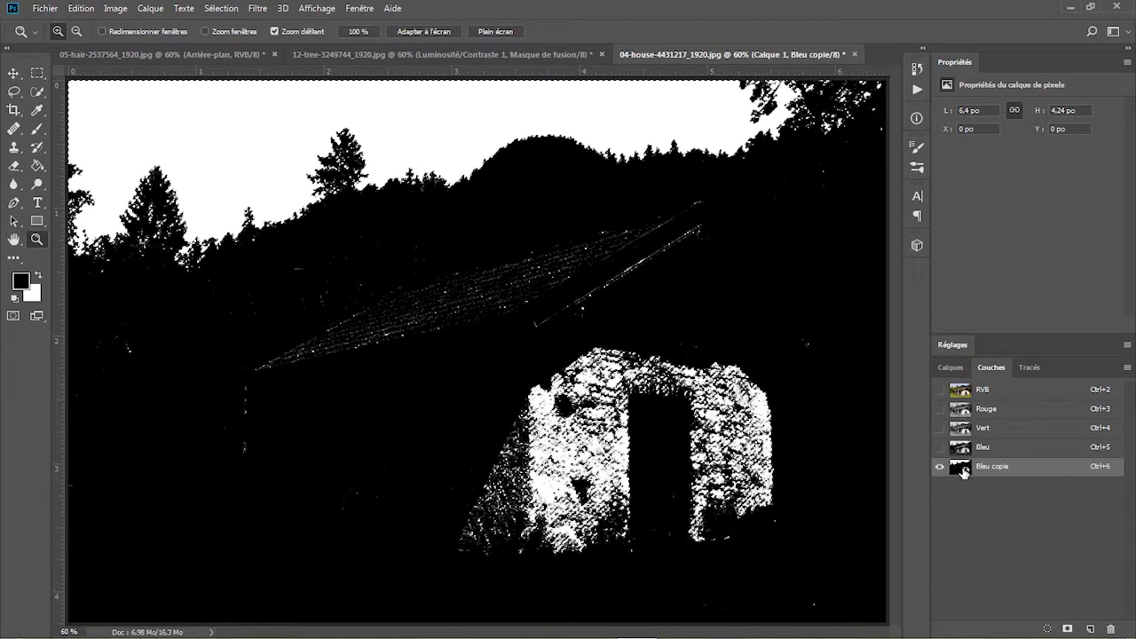
pyautogui.click(949, 367)
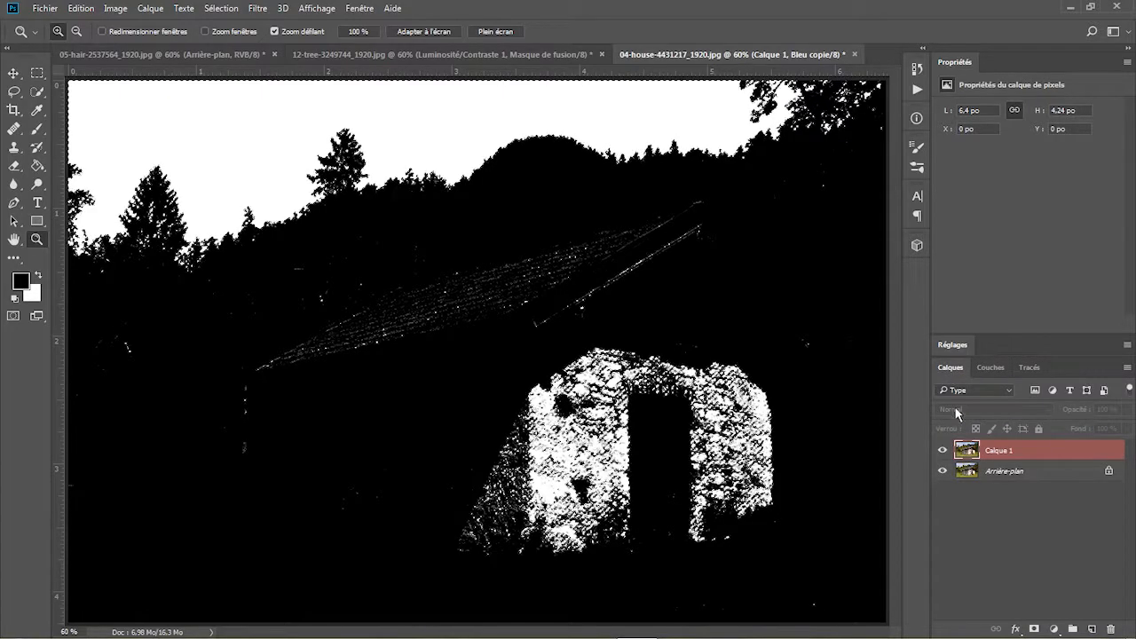
pyautogui.click(981, 452)
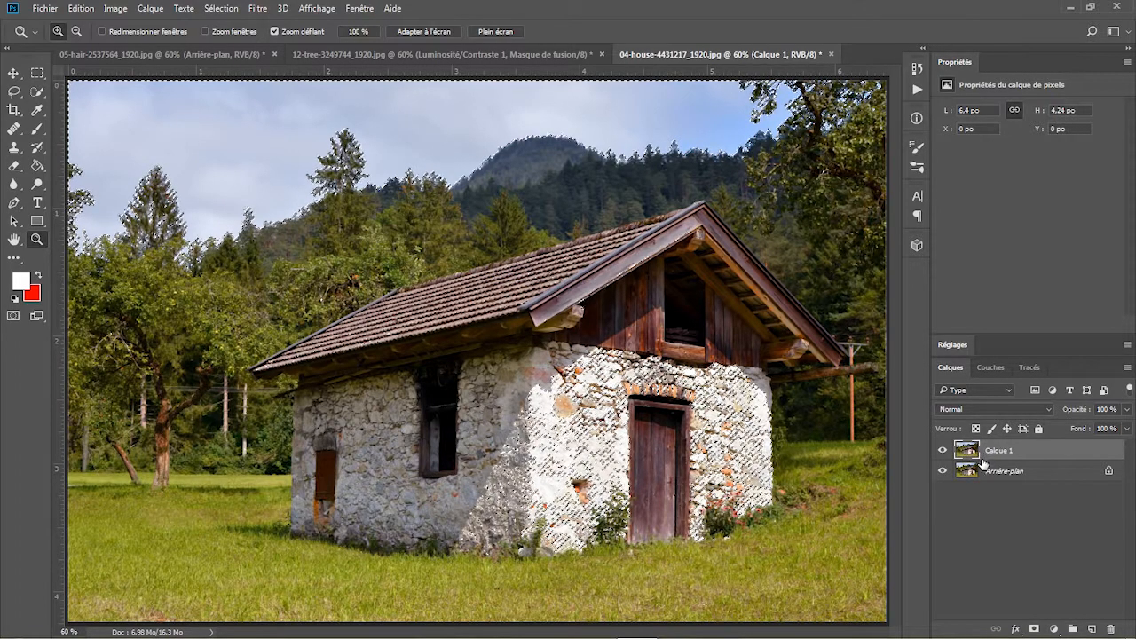
pyautogui.click(1033, 628)
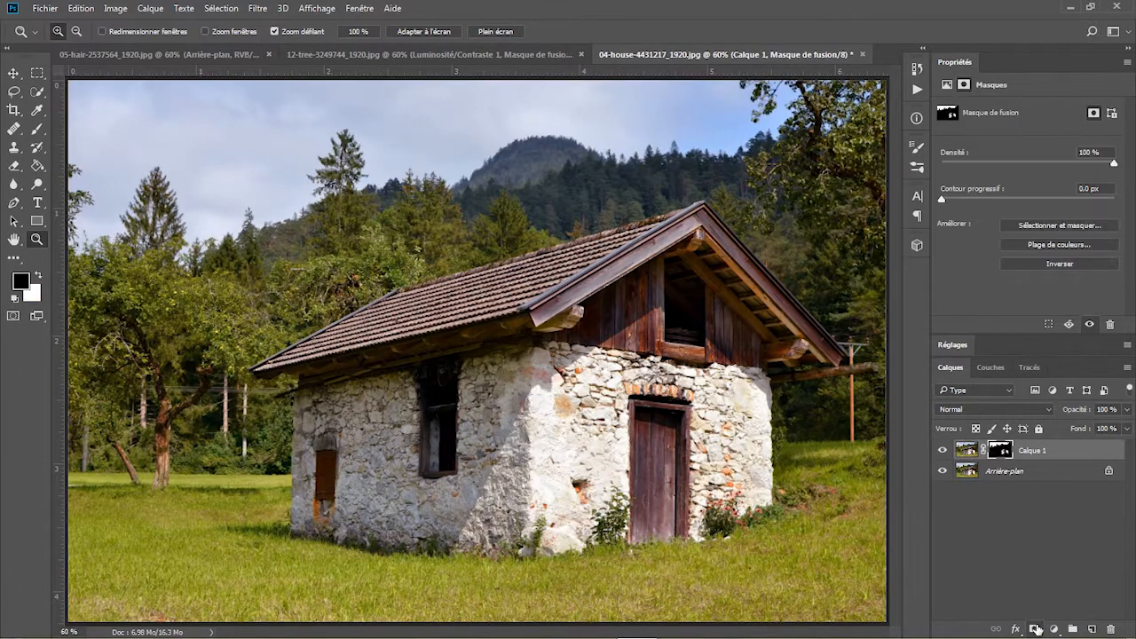
# Hide the Arrière-plan layer and invert Calque 1's mask so it hides the sky instead of the landscape.
pyautogui.click(942, 471)
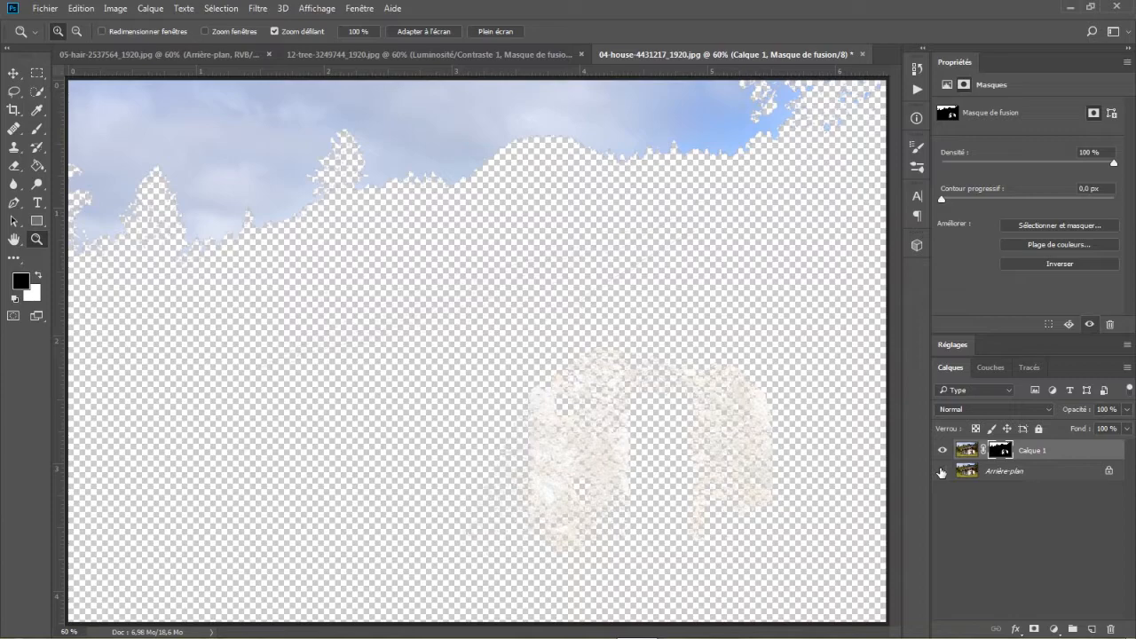
pyautogui.hotkey('ctrl', '1')
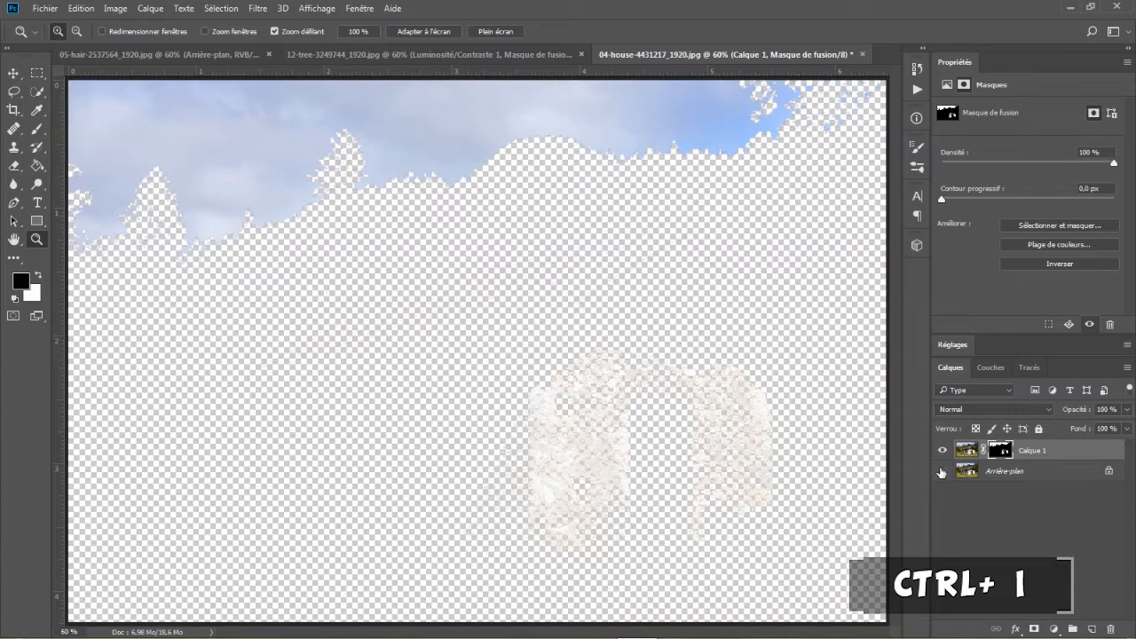
pyautogui.hotkey('ctrl', 'i')
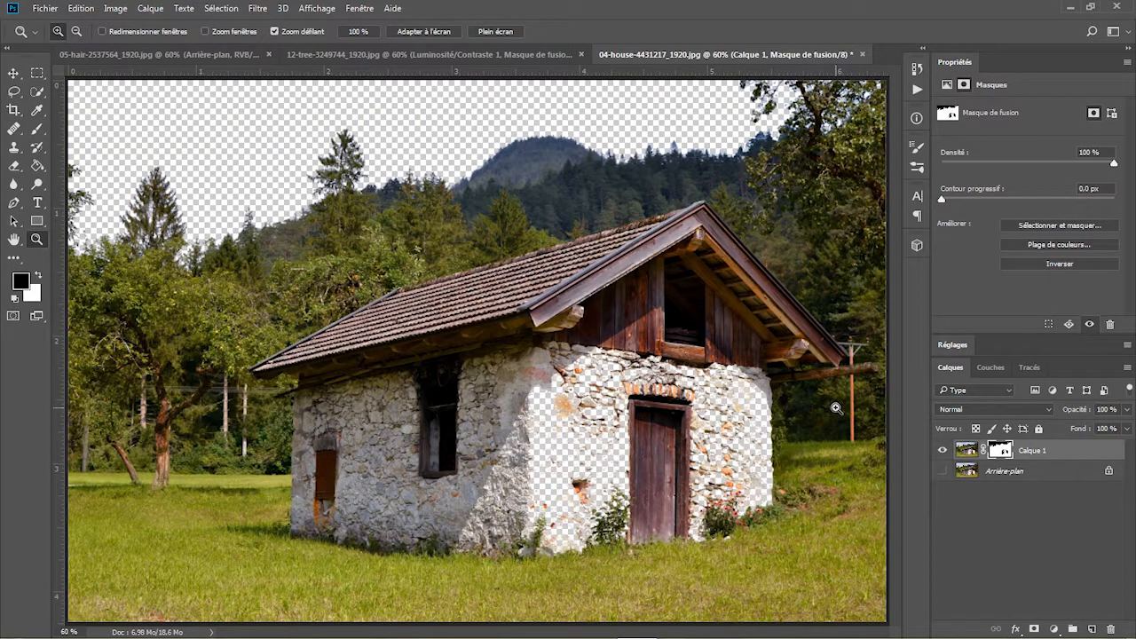
# Display Calque 1's mask alone and paint the house and ground areas solid white with a large hard brush, enlarged to 345 px.
pyautogui.press('alt')
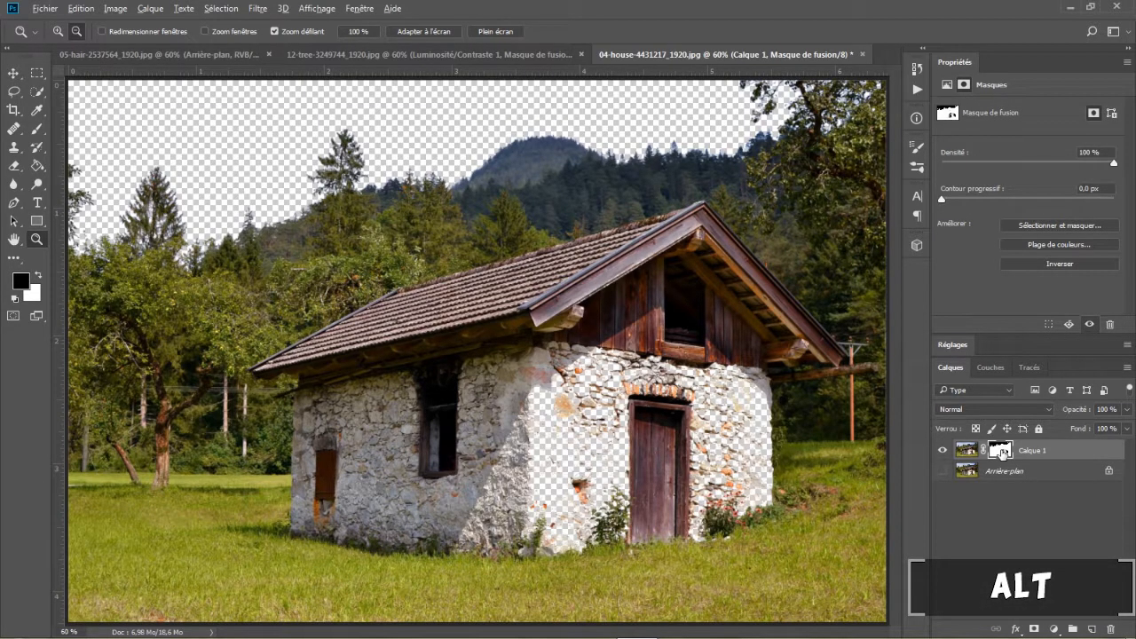
pyautogui.keyDown('alt'); pyautogui.click(1001, 453); pyautogui.keyUp('alt')
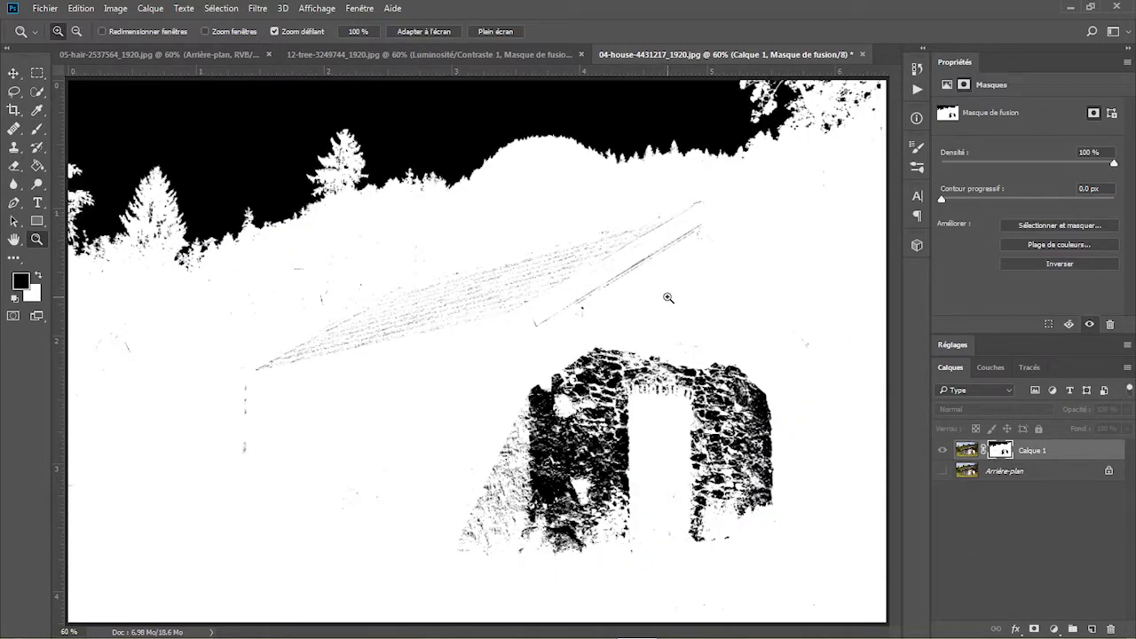
pyautogui.click(40, 276)
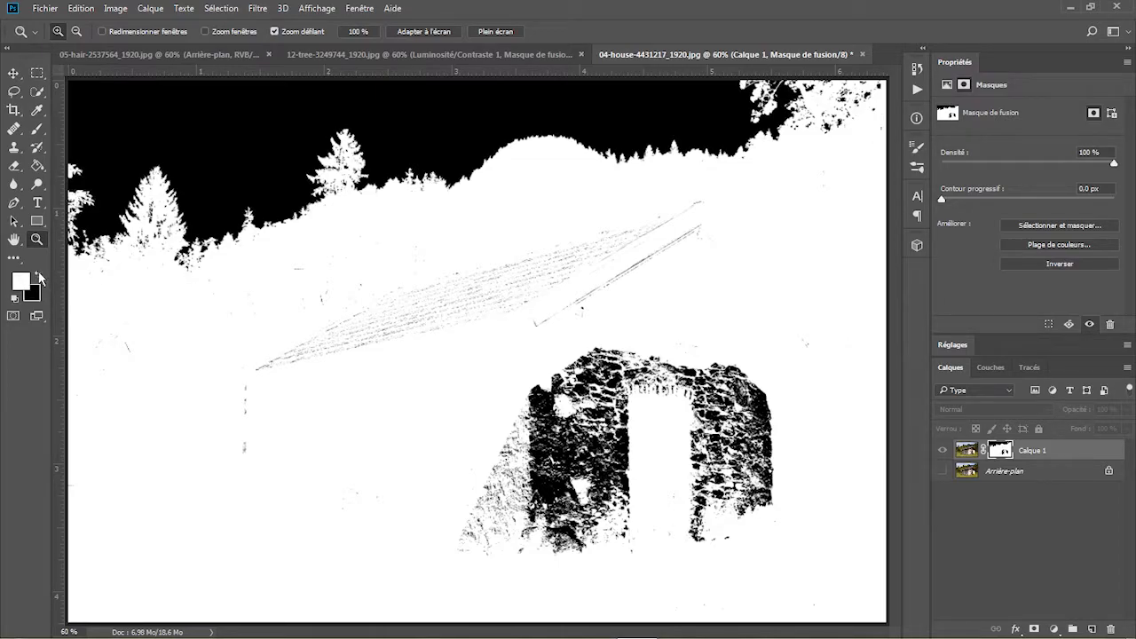
pyautogui.click(36, 128)
pyautogui.click(76, 34)
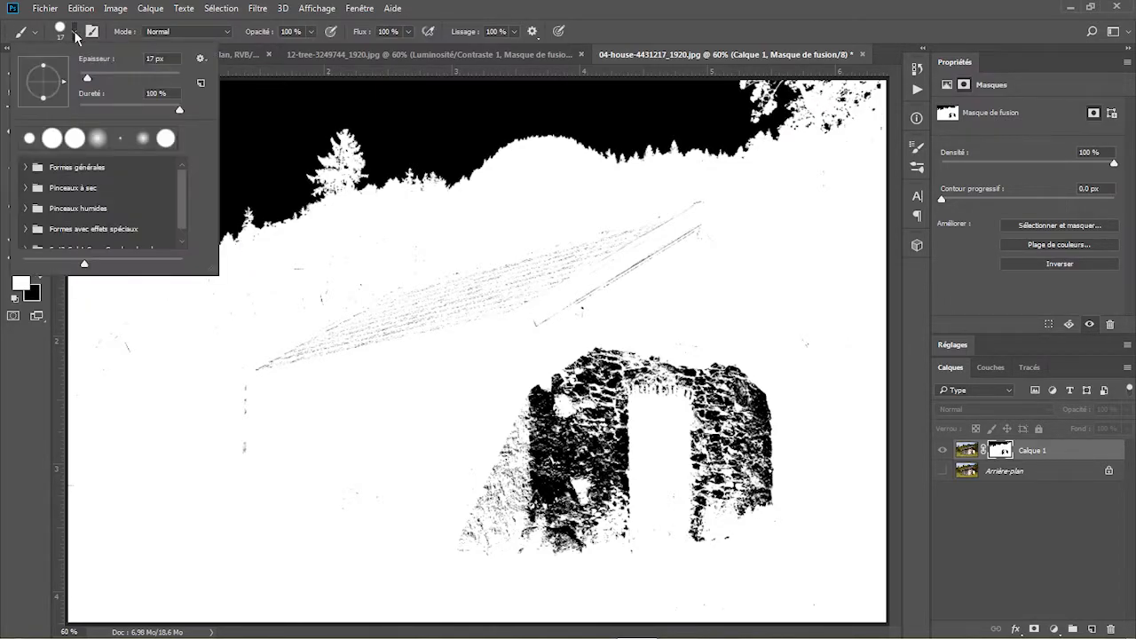
pyautogui.moveTo(87, 77); pyautogui.dragTo(151, 77)
pyautogui.press('Return')
pyautogui.moveTo(279, 524)
pyautogui.mouseDown()
pyautogui.moveTo(926, 519)
pyautogui.moveTo(842, 598)
pyautogui.moveTo(784, 446)
pyautogui.moveTo(762, 483)
pyautogui.moveTo(481, 456)
pyautogui.moveTo(577, 433)
pyautogui.mouseUp()
pyautogui.click(76, 34)
pyautogui.moveTo(152, 77); pyautogui.dragTo(161, 78)
pyautogui.moveTo(471, 348)
pyautogui.mouseDown()
pyautogui.moveTo(750, 311)
pyautogui.moveTo(271, 330)
pyautogui.moveTo(618, 439)
pyautogui.moveTo(801, 396)
pyautogui.moveTo(775, 465)
pyautogui.mouseUp()
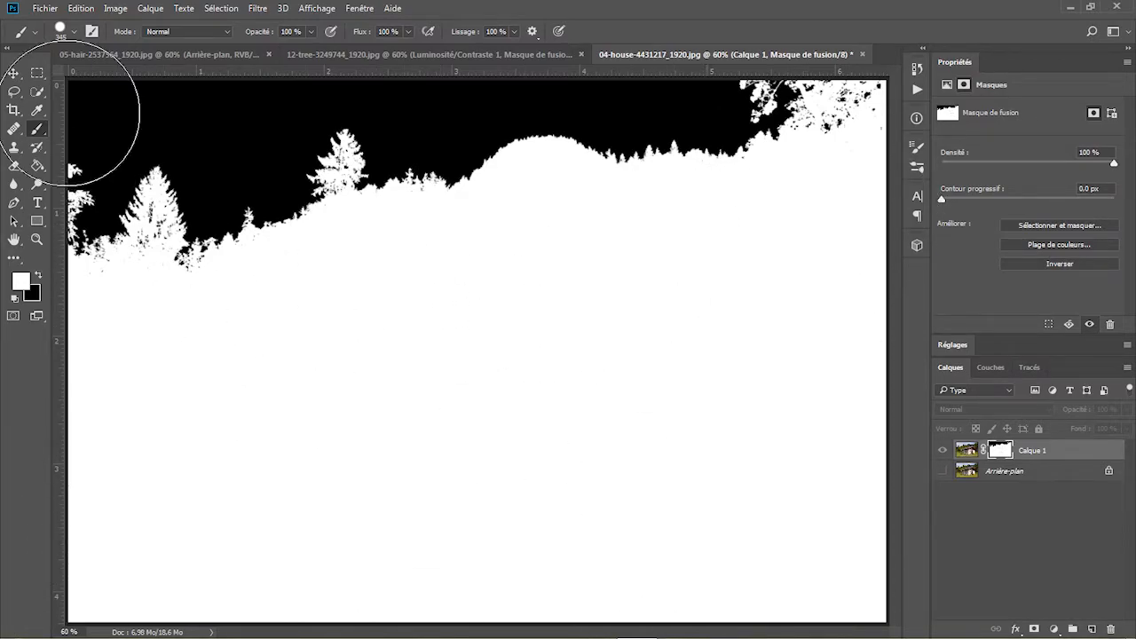
# Reduce the brush to 49 px and paint out the stray black specks beneath the trees at the mask's left edge in white.
pyautogui.click(74, 33)
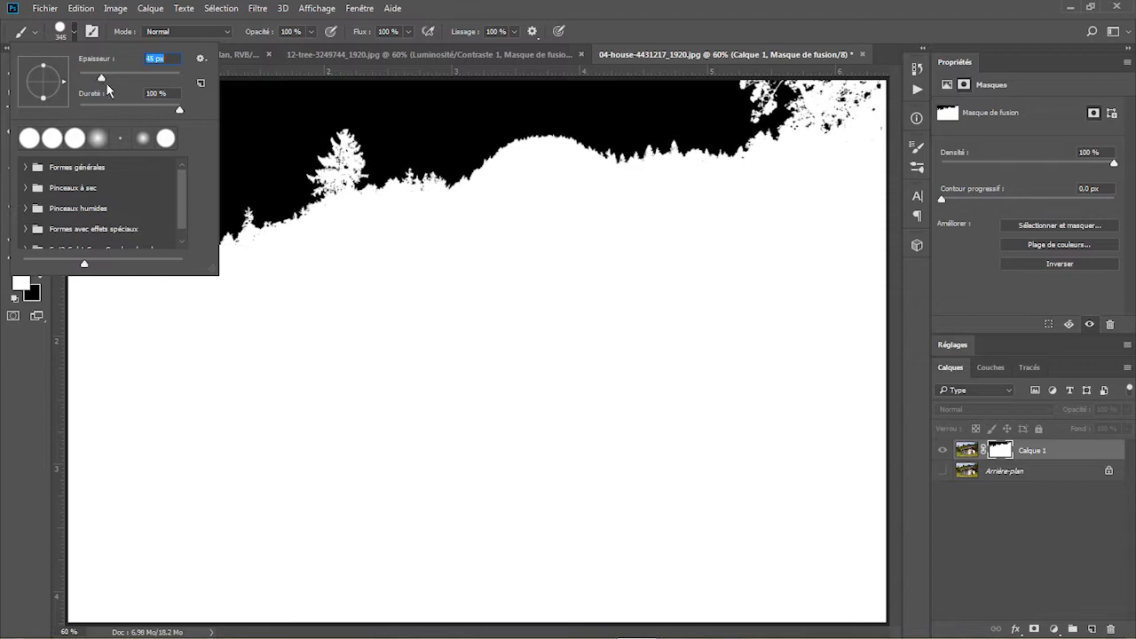
pyautogui.click(190, 304)
pyautogui.click(36, 239)
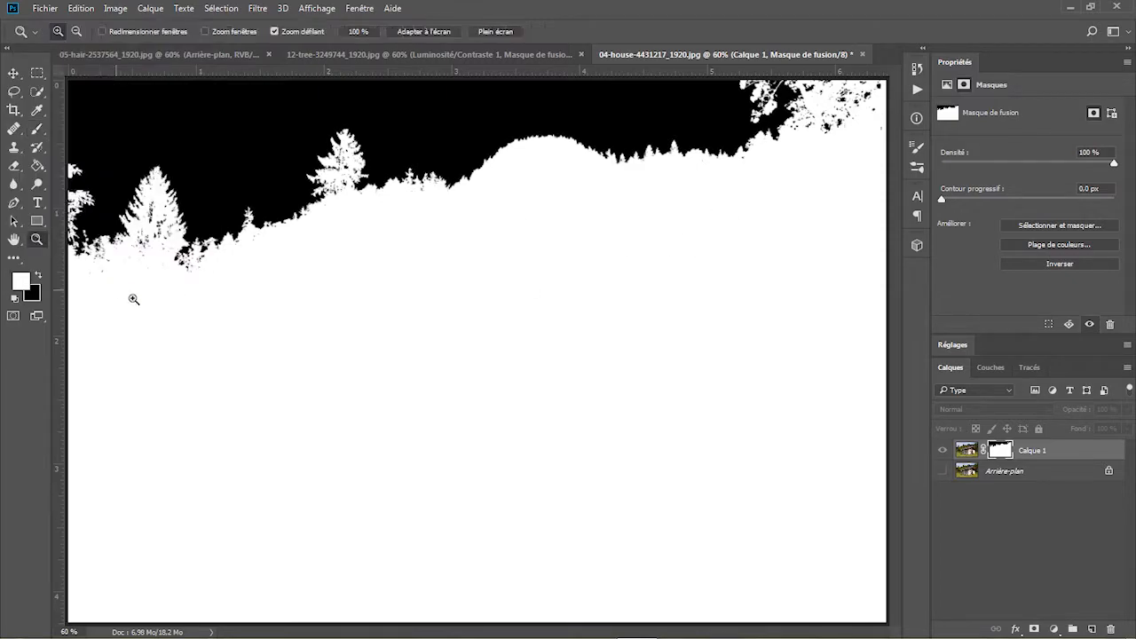
pyautogui.moveTo(86, 270); pyautogui.dragTo(197, 395)
pyautogui.scroll(-2, 229, 459)
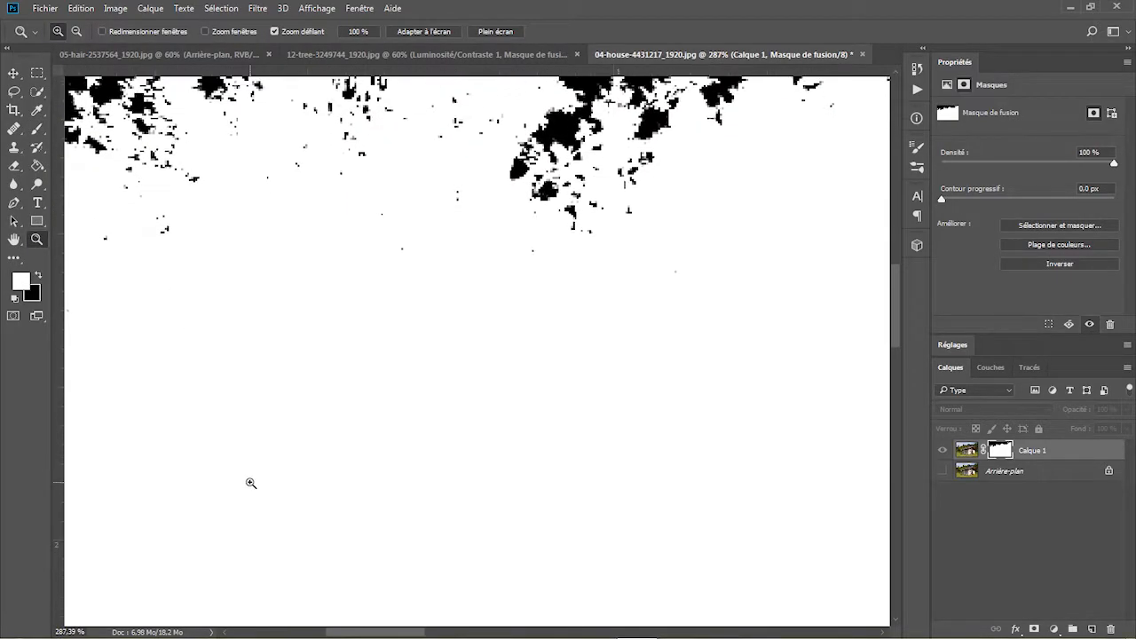
pyautogui.click(14, 238)
pyautogui.moveTo(223, 298); pyautogui.dragTo(498, 304)
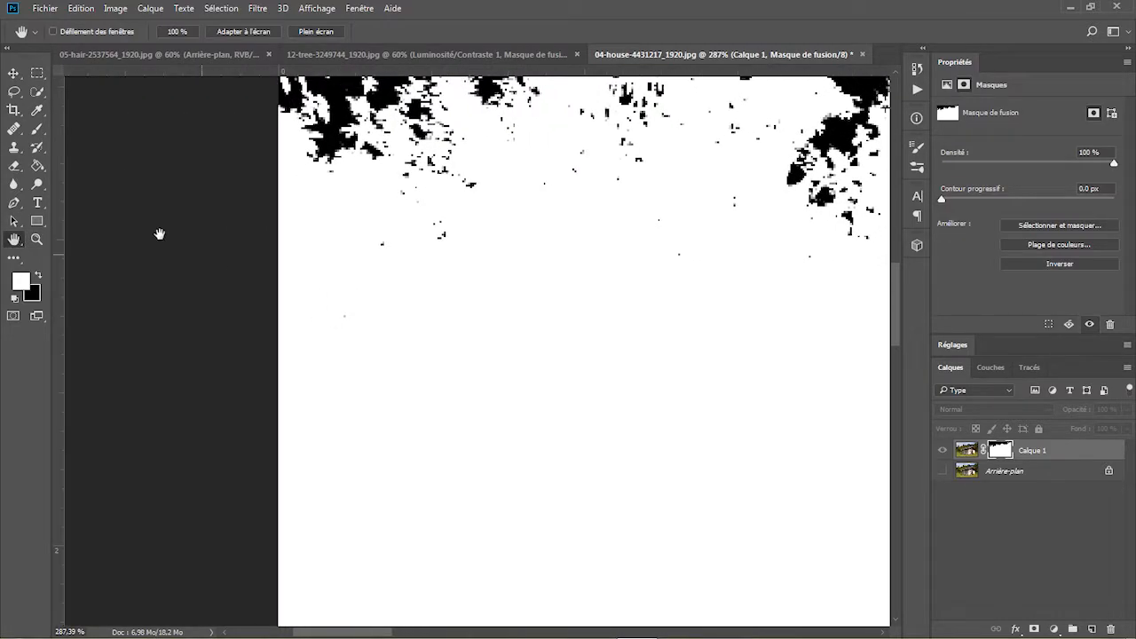
pyautogui.click(36, 128)
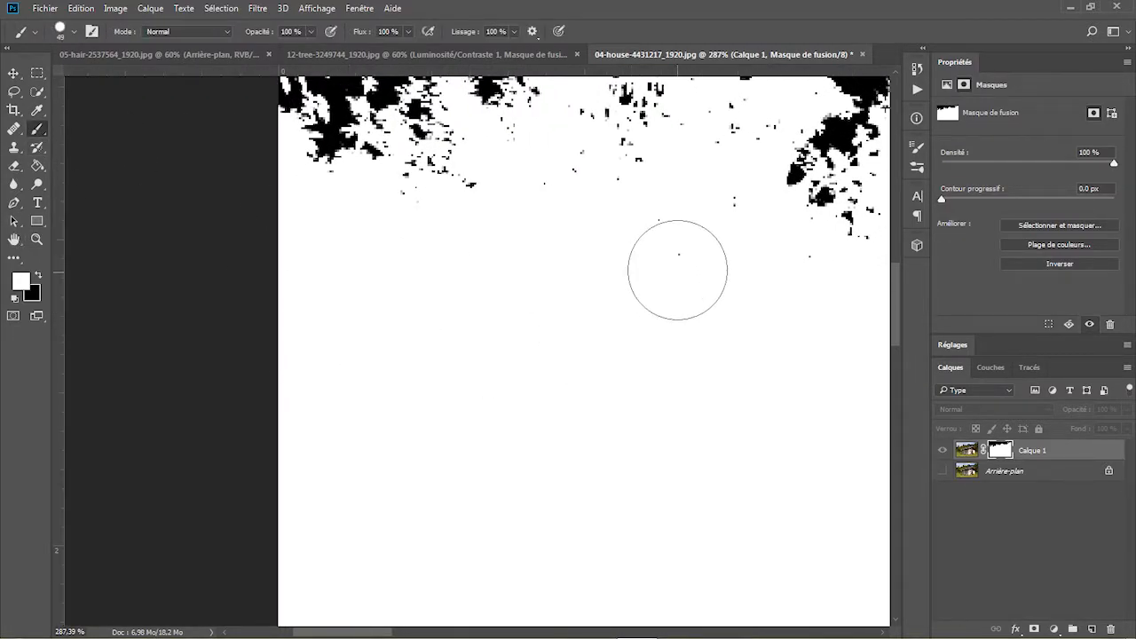
pyautogui.moveTo(790, 284)
pyautogui.mouseDown()
pyautogui.moveTo(699, 283)
pyautogui.moveTo(663, 263)
pyautogui.moveTo(591, 312)
pyautogui.mouseUp()
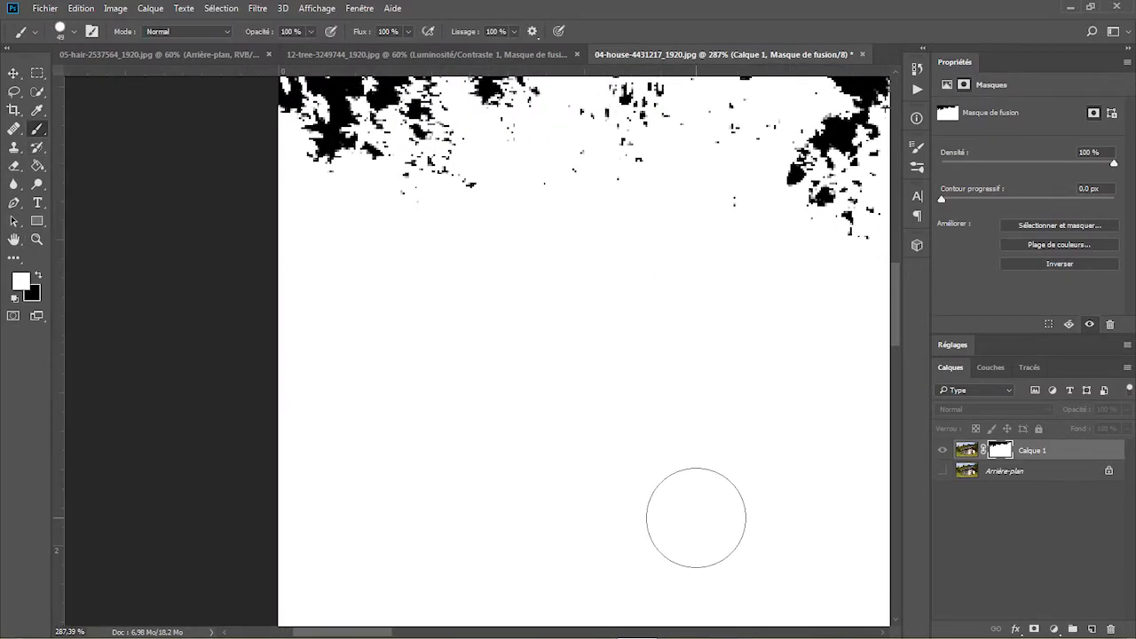
# Clean the remaining black specks below the central treeline of the mask with the white brush.
pyautogui.click(15, 238)
pyautogui.moveTo(712, 342); pyautogui.dragTo(259, 381)
pyautogui.click(36, 130)
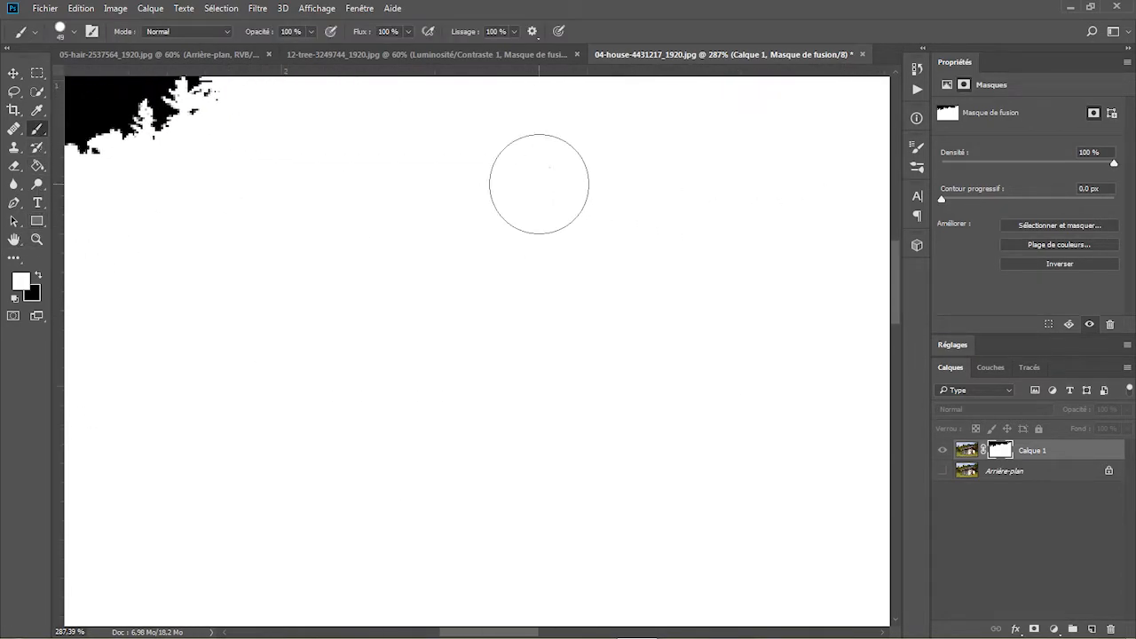
pyautogui.scroll(5, 603, 301)
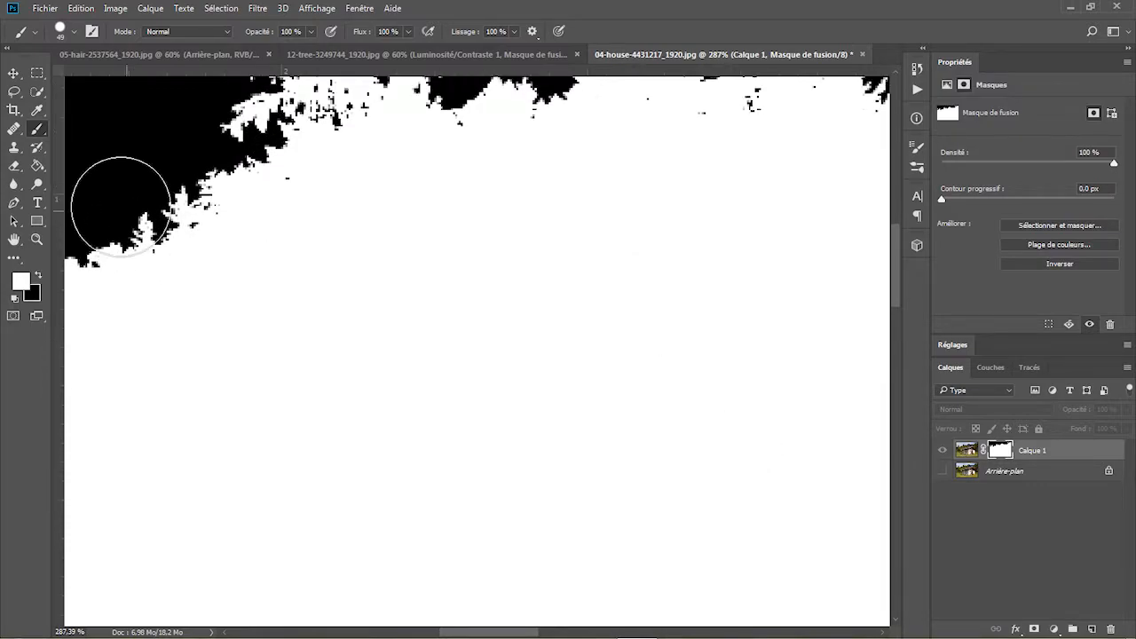
pyautogui.click(14, 241)
pyautogui.moveTo(745, 284); pyautogui.dragTo(296, 270)
pyautogui.moveTo(790, 298); pyautogui.dragTo(687, 429)
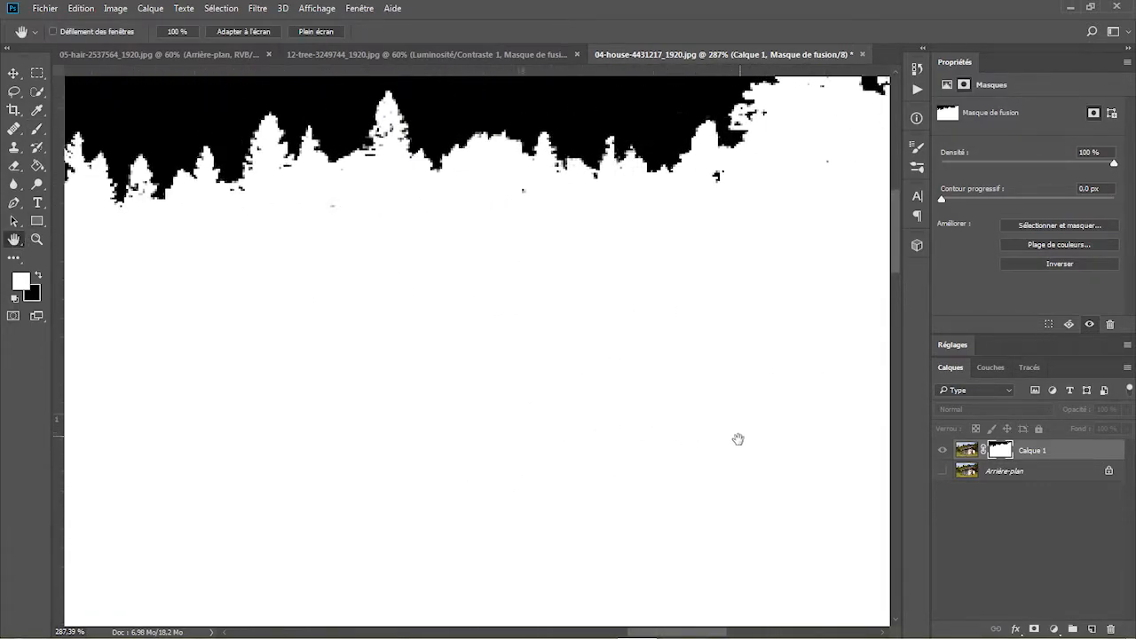
pyautogui.click(37, 129)
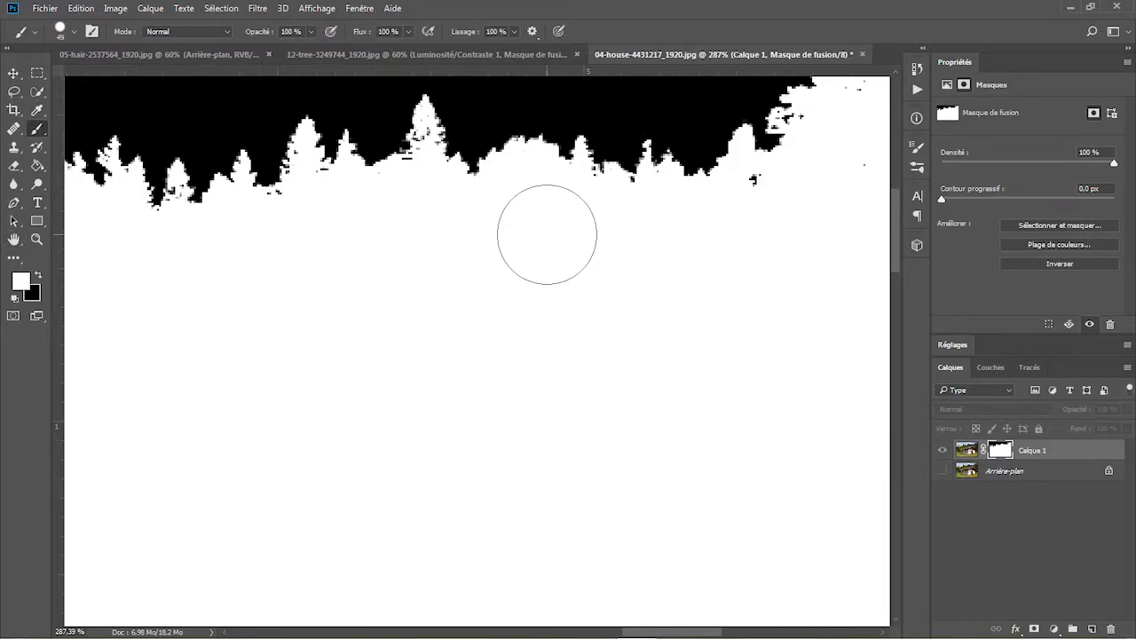
# Paint white over the isolated black specks beneath the foliage at the mask's right edge, and check the lower area for leftovers.
pyautogui.click(12, 241)
pyautogui.moveTo(534, 297); pyautogui.dragTo(99, 306)
pyautogui.moveTo(634, 271); pyautogui.dragTo(555, 456)
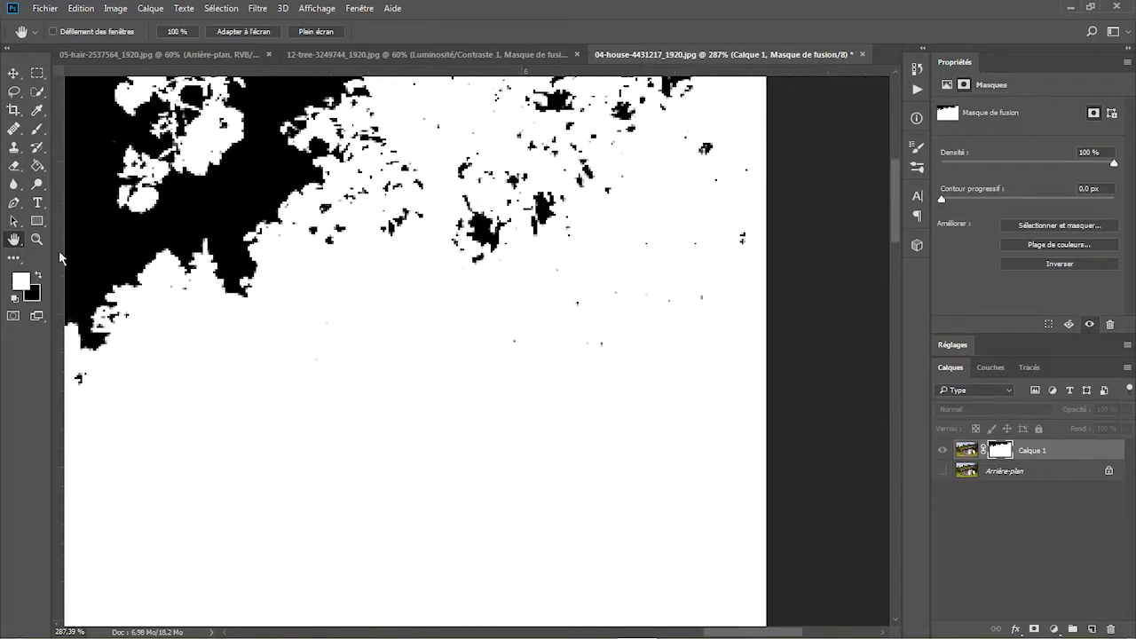
pyautogui.click(36, 129)
pyautogui.moveTo(751, 221)
pyautogui.mouseDown()
pyautogui.moveTo(672, 243)
pyautogui.moveTo(615, 281)
pyautogui.moveTo(591, 277)
pyautogui.mouseUp()
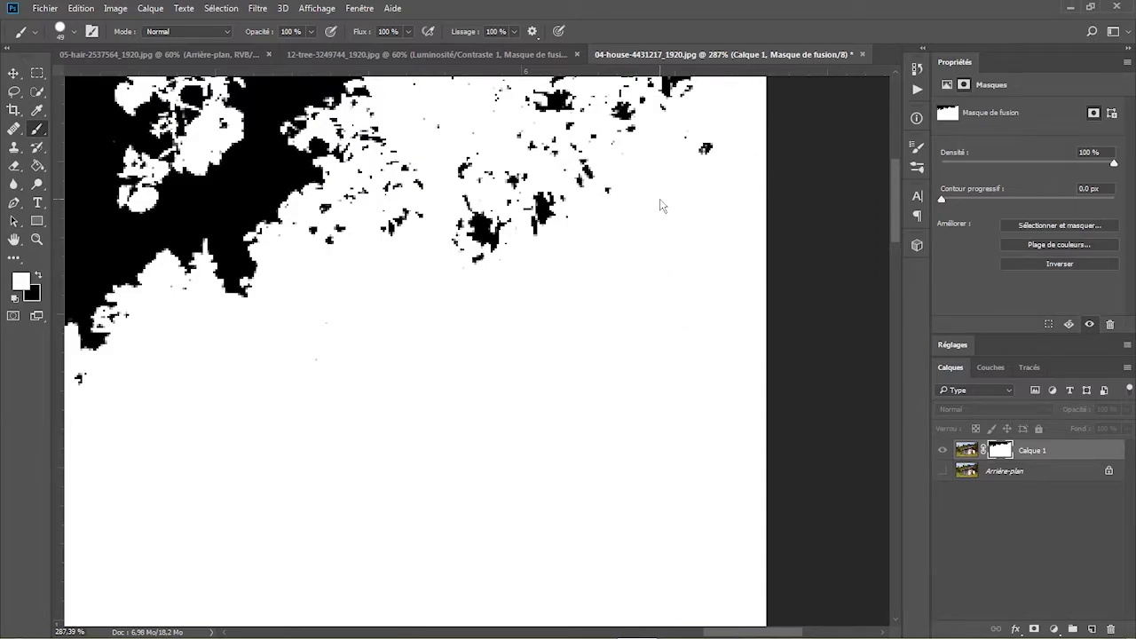
pyautogui.scroll(3, 679, 426)
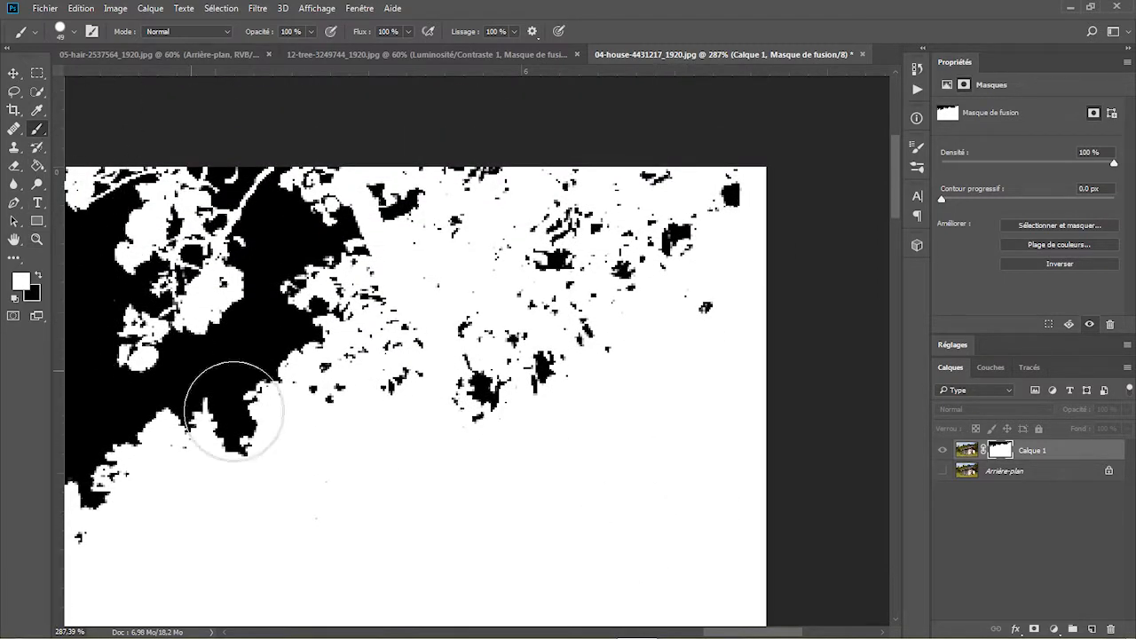
pyautogui.scroll(-6, 370, 514)
pyautogui.press('h')
pyautogui.moveTo(427, 473); pyautogui.dragTo(815, 406)
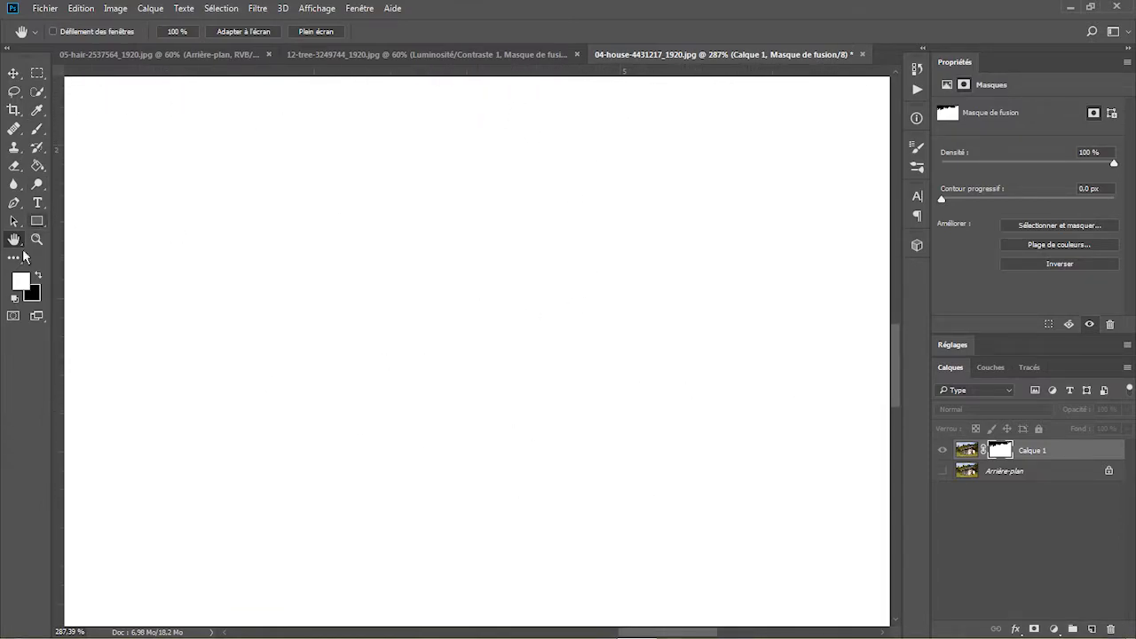
# Fit the whole image in view, leave the mask-only display and make the Arrière-plan layer visible again.
pyautogui.click(36, 239)
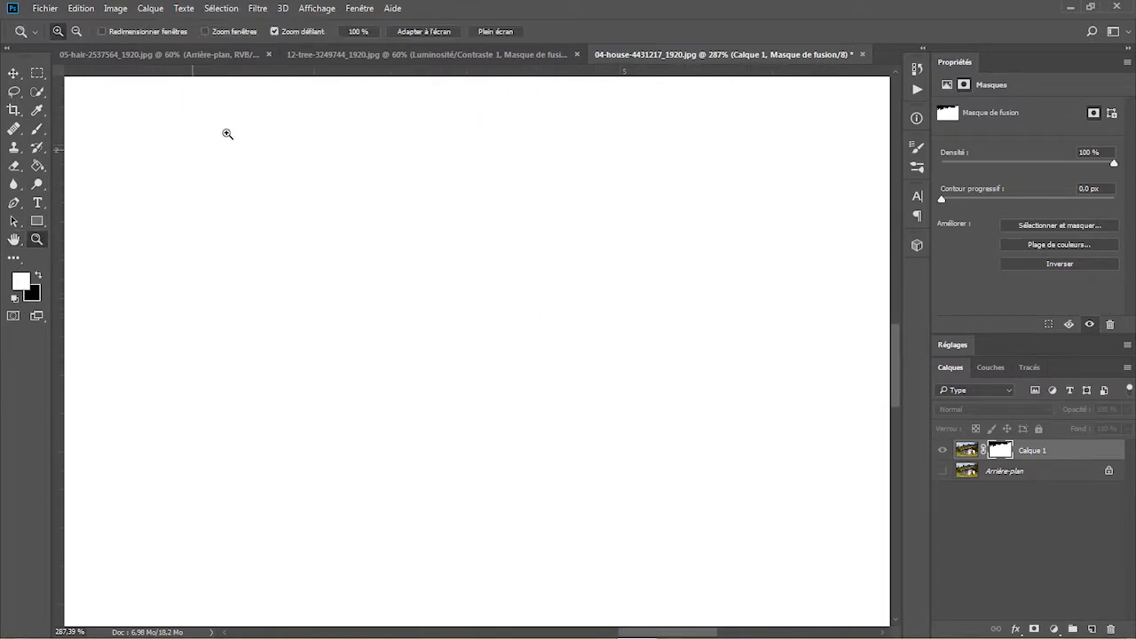
pyautogui.click(423, 31)
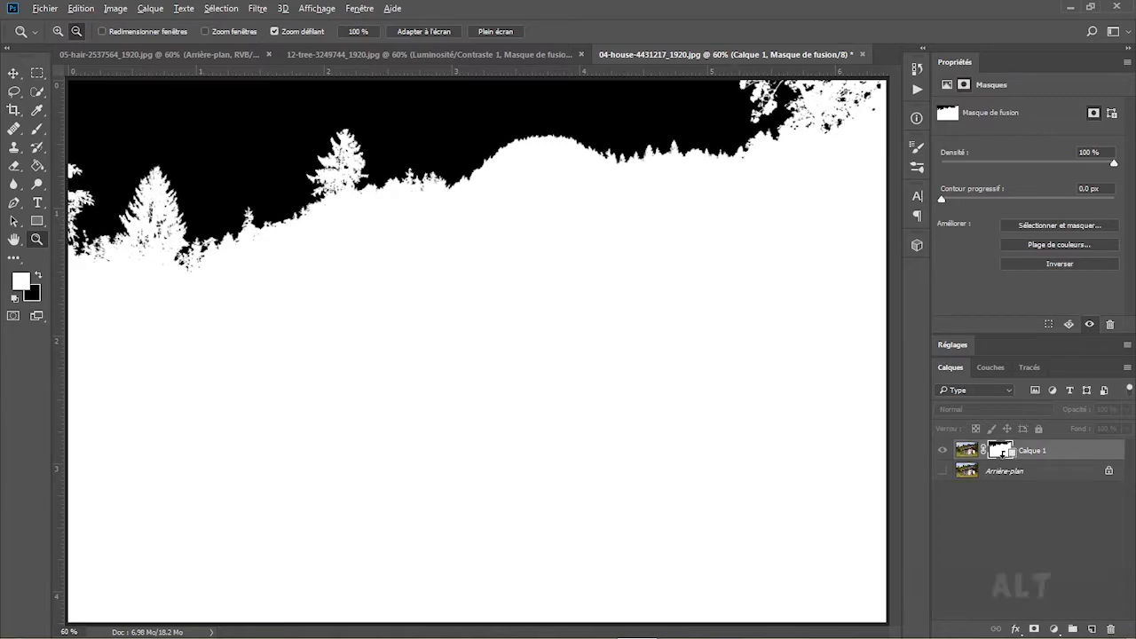
pyautogui.press('alt')
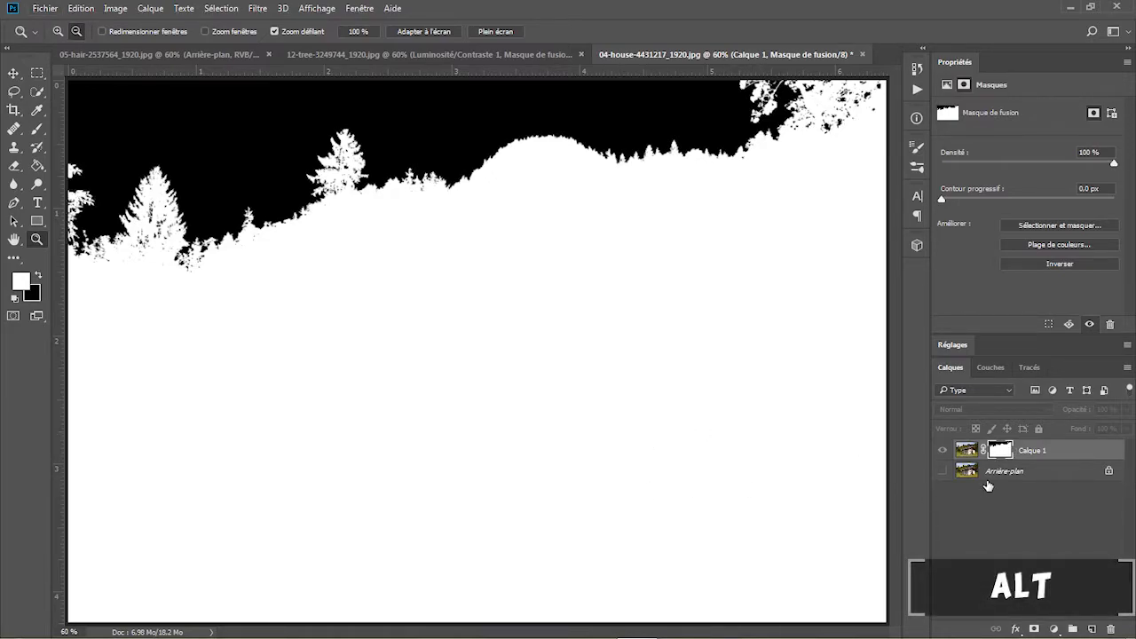
pyautogui.keyDown('alt'); pyautogui.click(1000, 451); pyautogui.keyUp('alt')
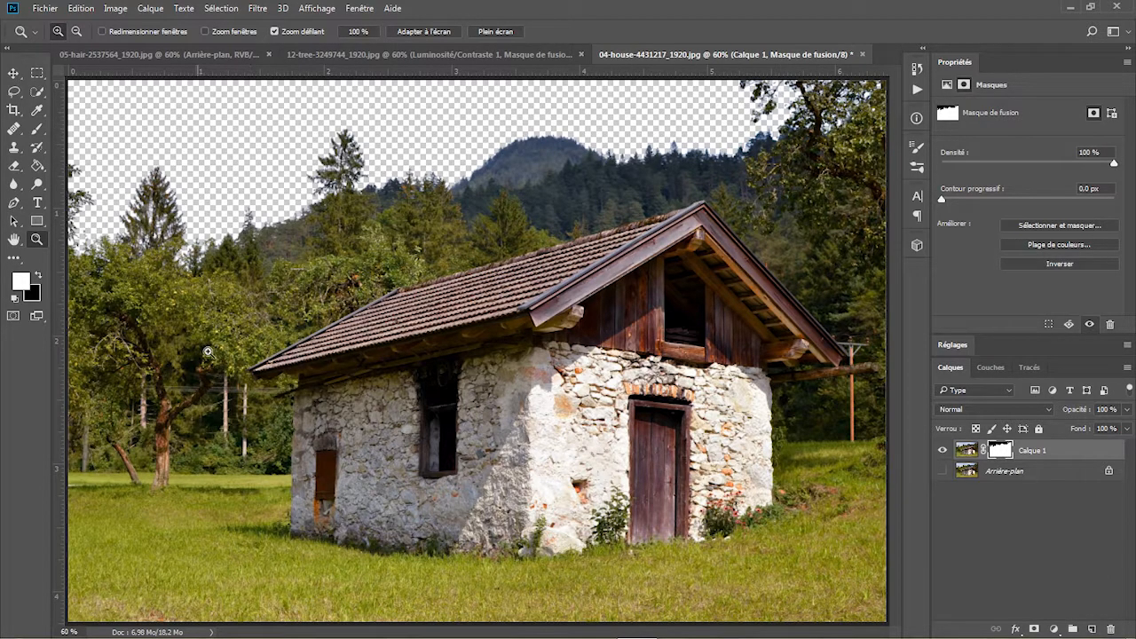
pyautogui.click(942, 471)
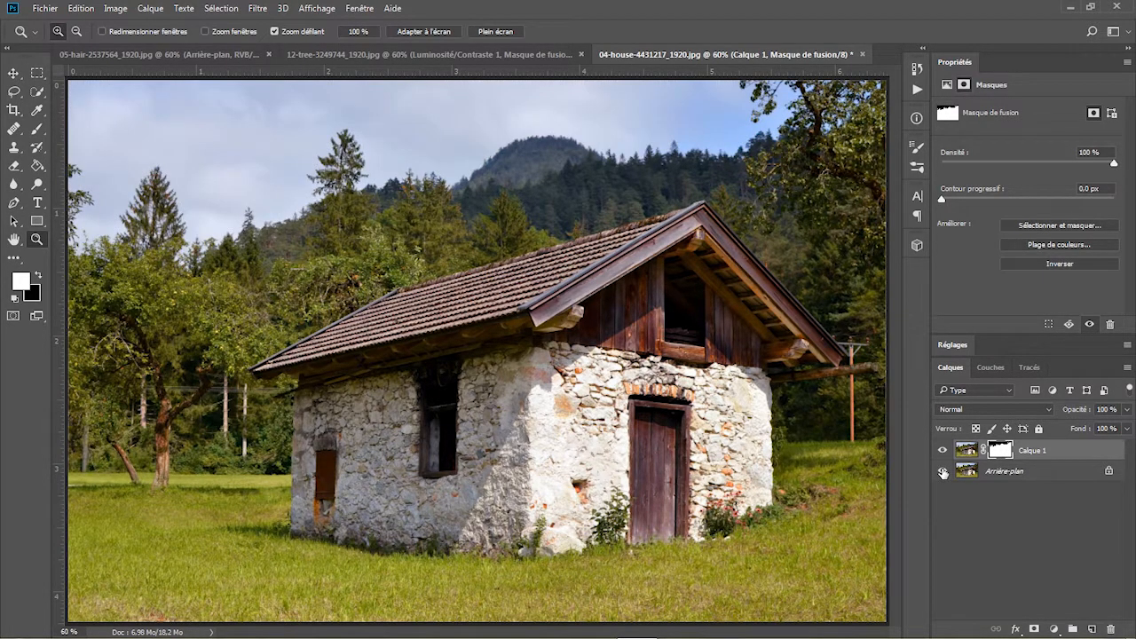
# Hide the Arrière-plan layer and place 05-sky-1441936_1920.jpg as an embedded image directly above it, beneath Calque 1.
pyautogui.click(943, 471)
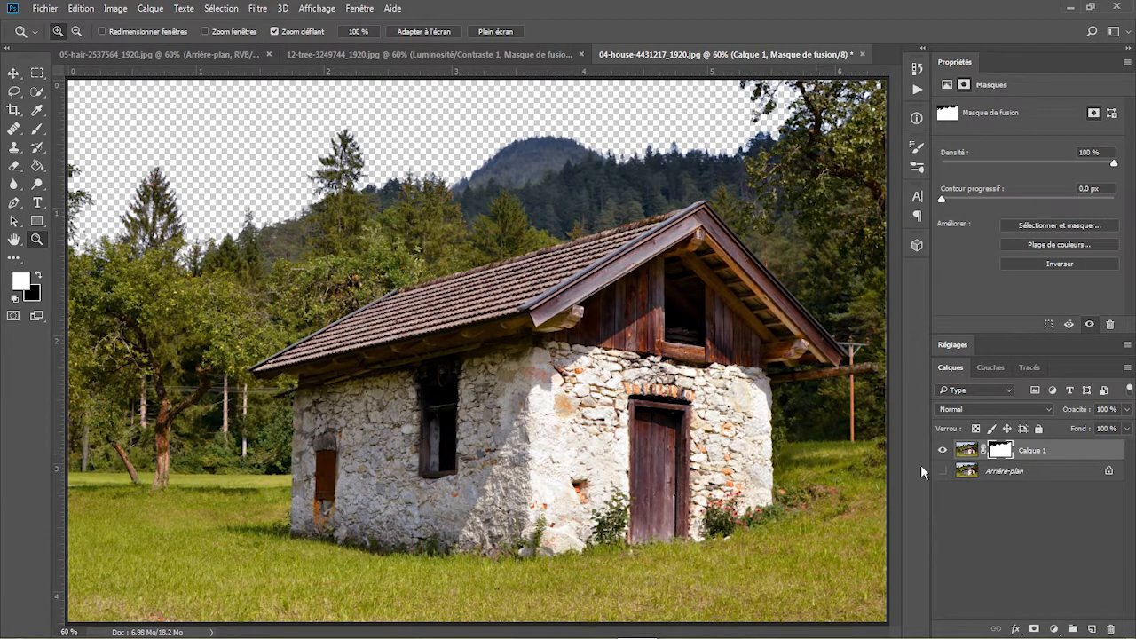
pyautogui.click(972, 473)
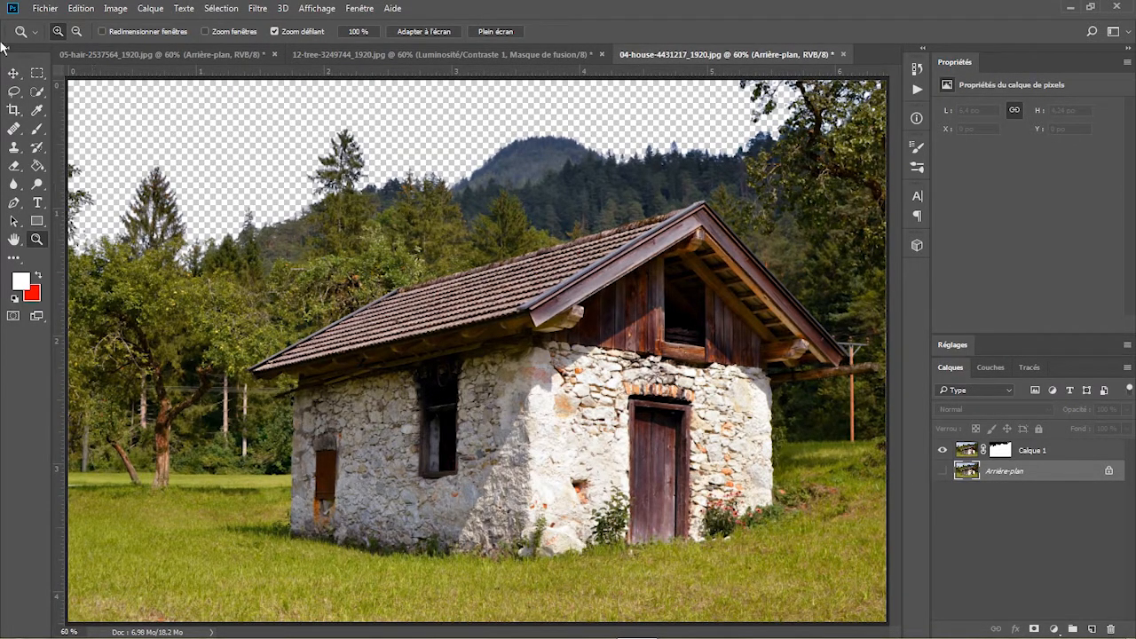
pyautogui.click(45, 8)
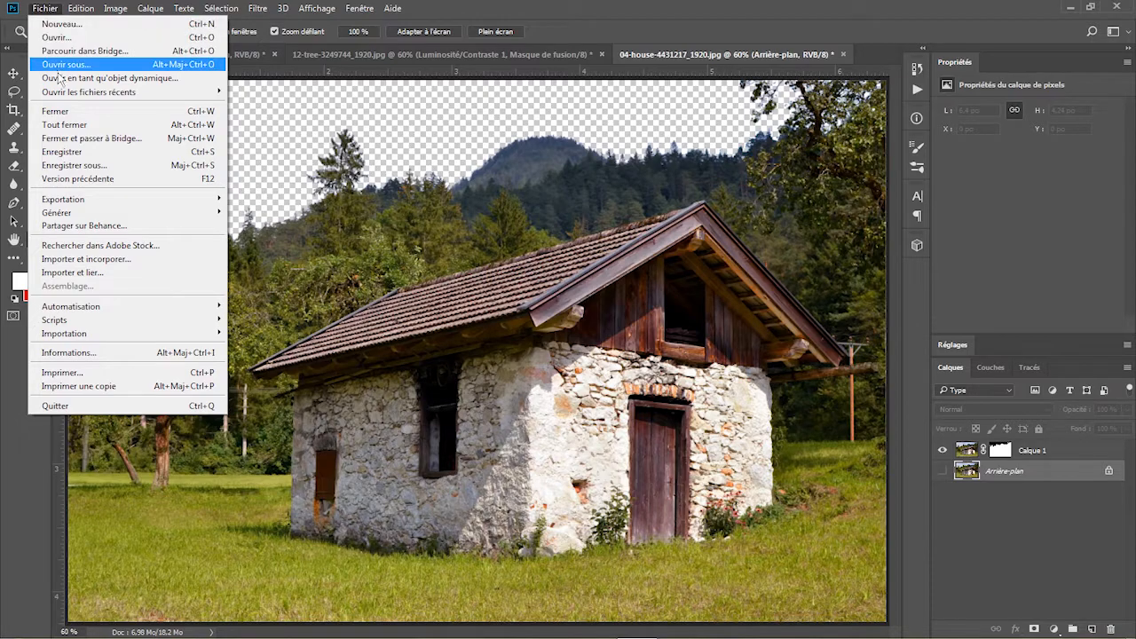
pyautogui.click(75, 260)
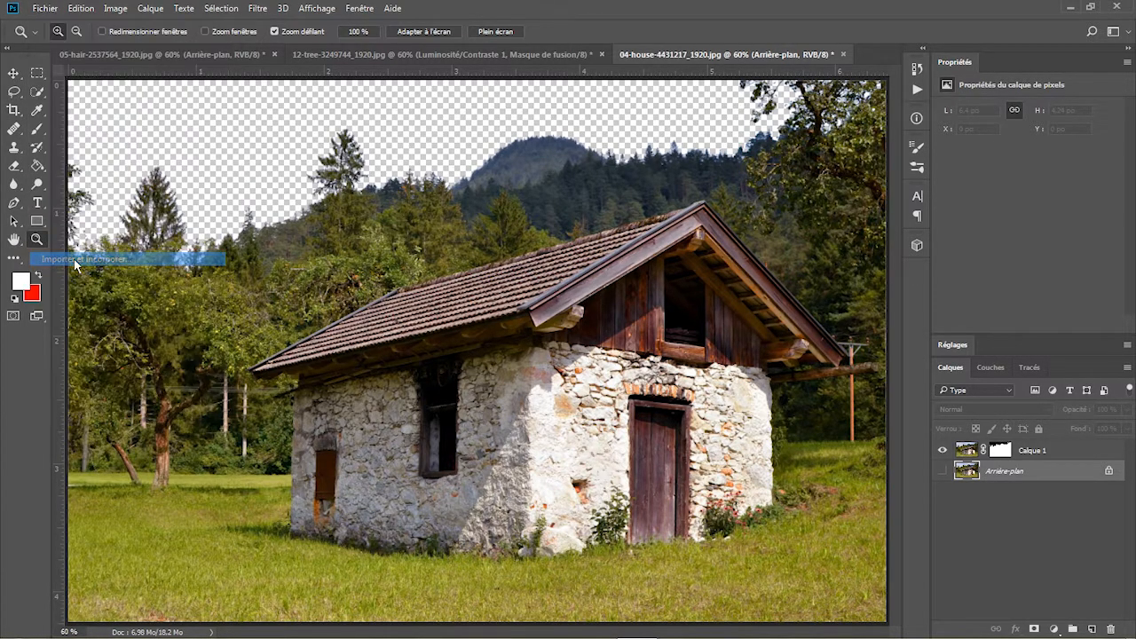
pyautogui.click(305, 144)
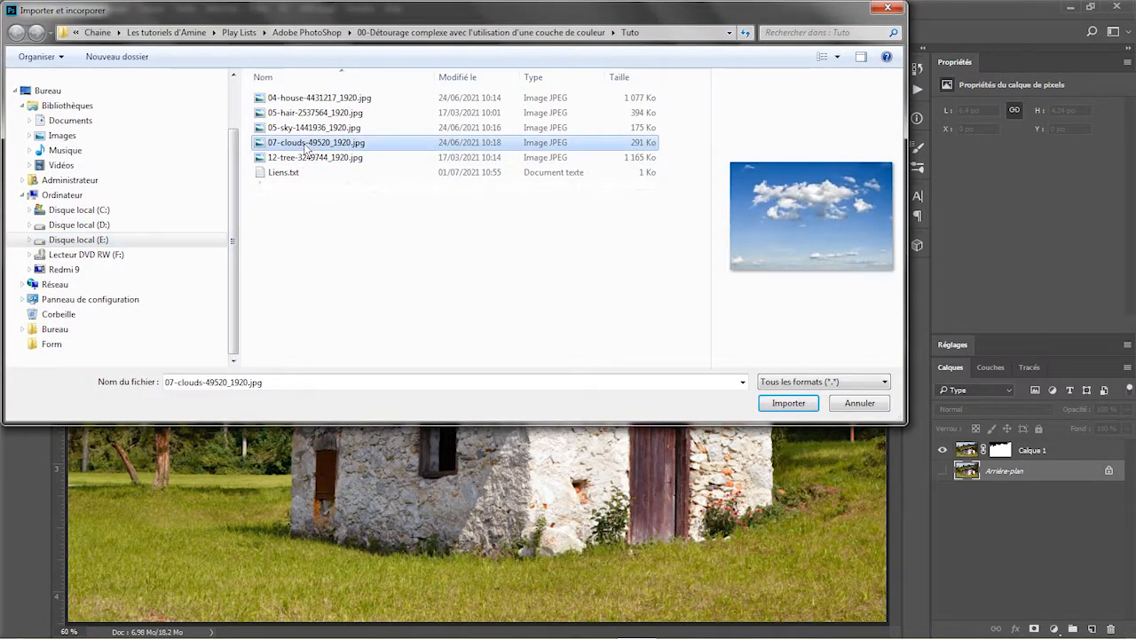
pyautogui.click(313, 128)
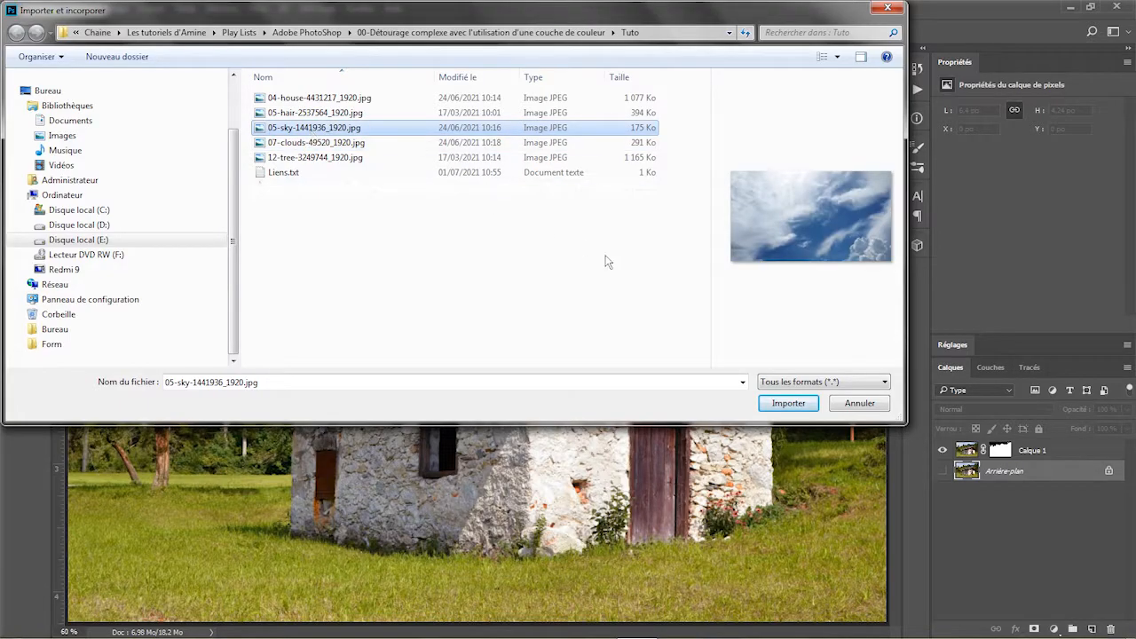
pyautogui.click(786, 403)
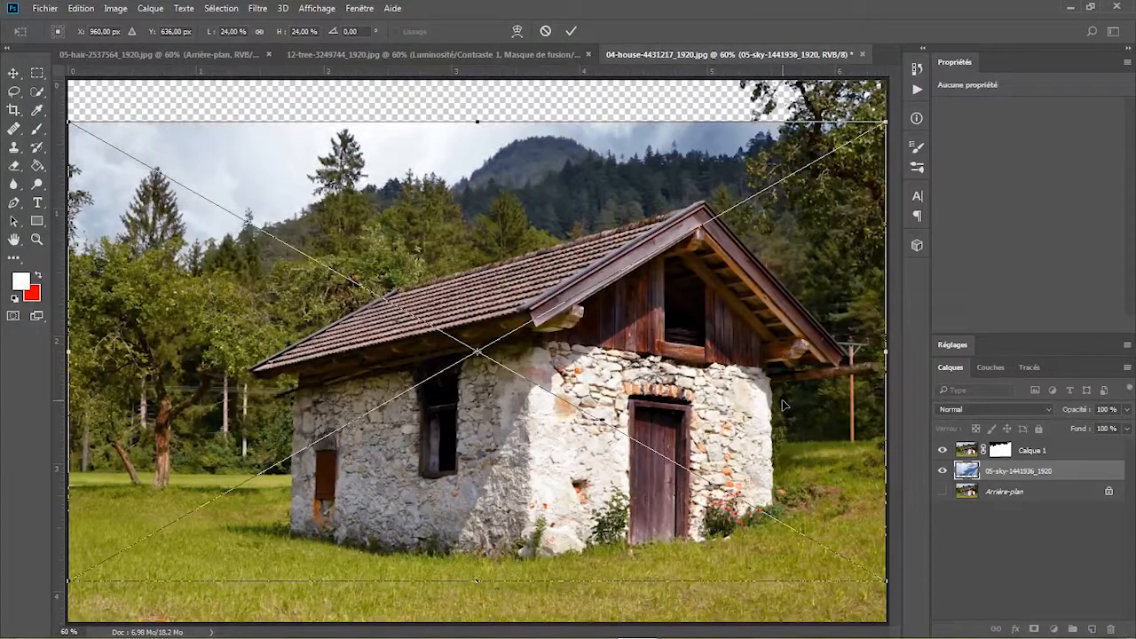
# Move the placed sky up to fill the transparent area above the trees, enlarge it to about 24.7 %, and commit the transform.
pyautogui.moveTo(422, 150); pyautogui.dragTo(418, 96)
pyautogui.moveTo(878, 524); pyautogui.dragTo(887, 529)
pyautogui.moveTo(483, 168); pyautogui.dragTo(478, 100)
pyautogui.press('Right')
pyautogui.press('Right')
pyautogui.press('Right')
pyautogui.press('Right')
pyautogui.press('Right')
pyautogui.press('Right')
pyautogui.press('Right')
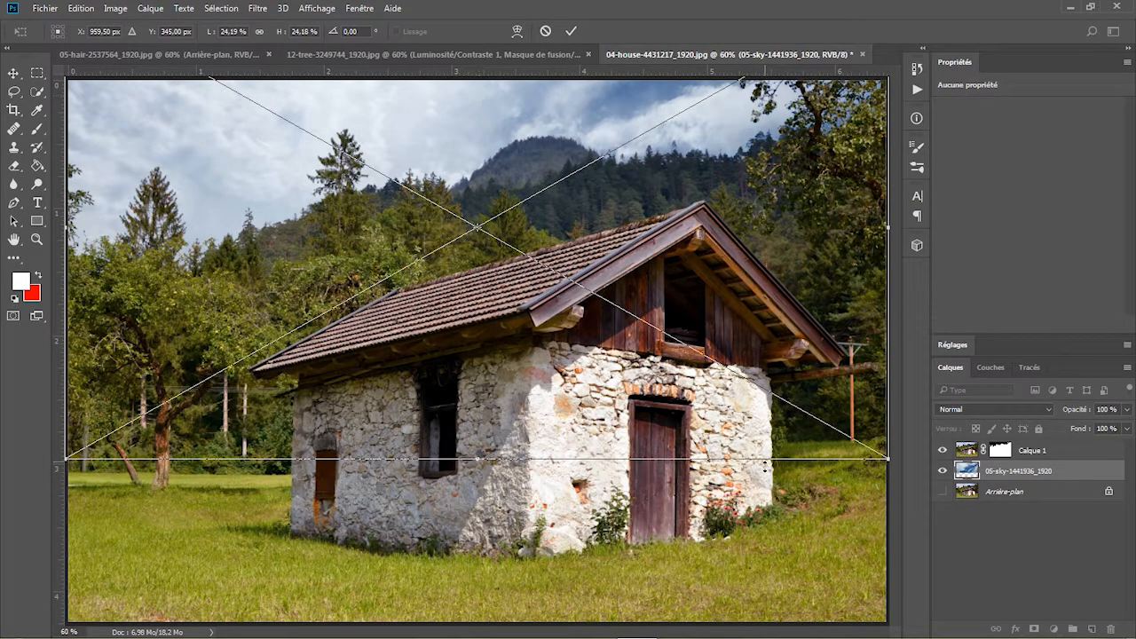
pyautogui.moveTo(889, 459); pyautogui.dragTo(895, 488)
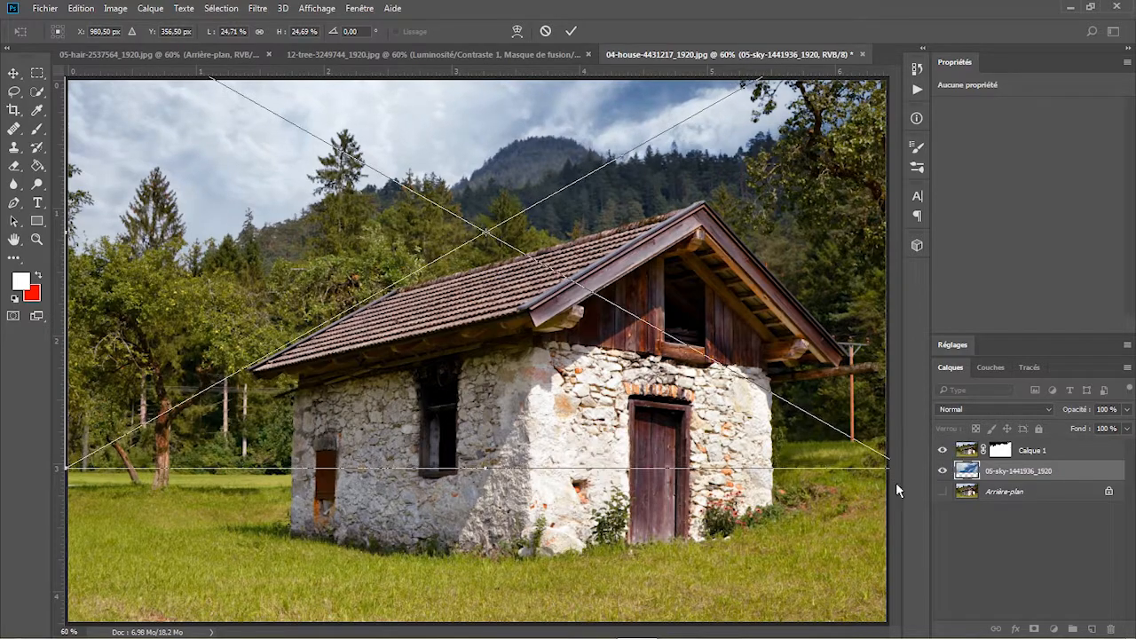
pyautogui.click(501, 105)
pyautogui.press('Return')
pyautogui.press('z')
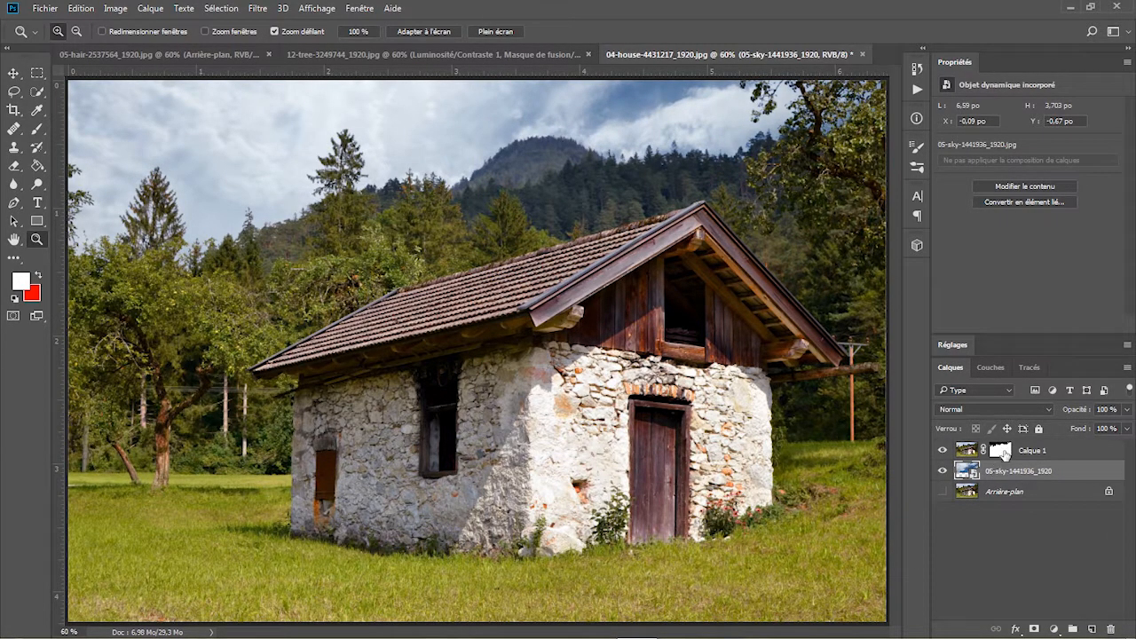
# Group Calque 1 and the 05-sky-1441936_1920 layer as Groupe 1, and compare the group with the original sky on Arrière-plan.
pyautogui.click(1078, 450)
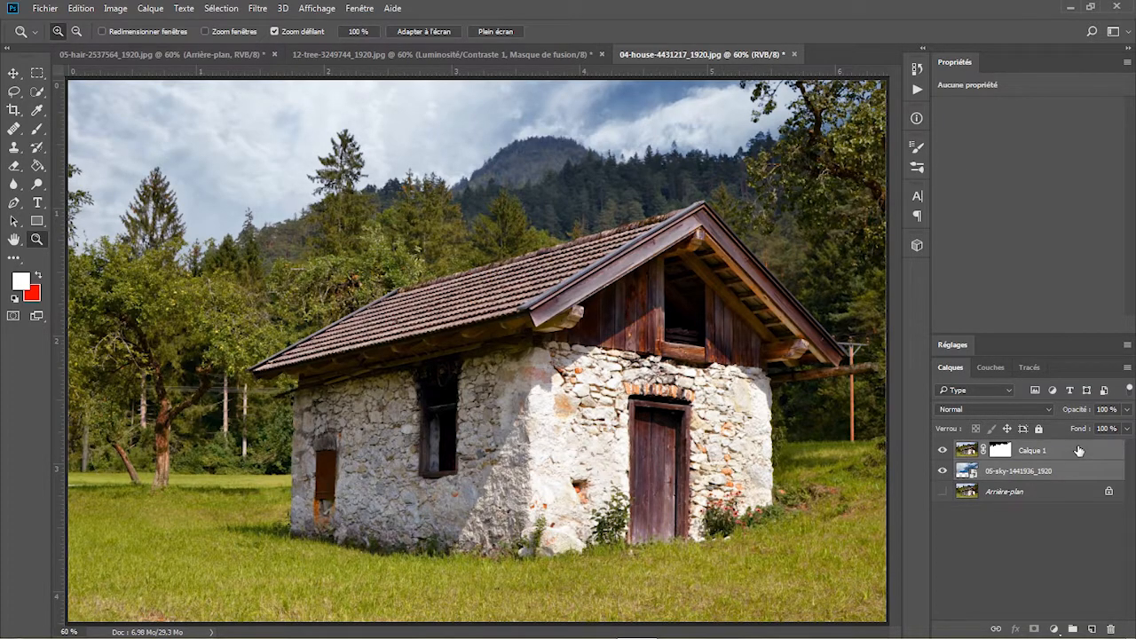
pyautogui.rightClick(1078, 451)
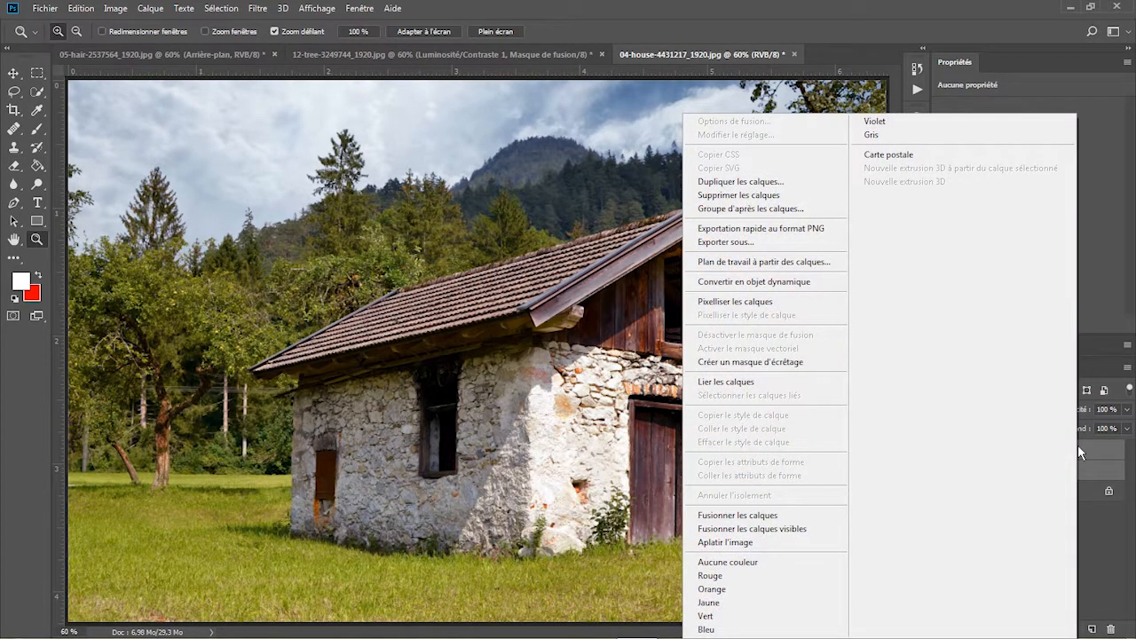
pyautogui.click(775, 210)
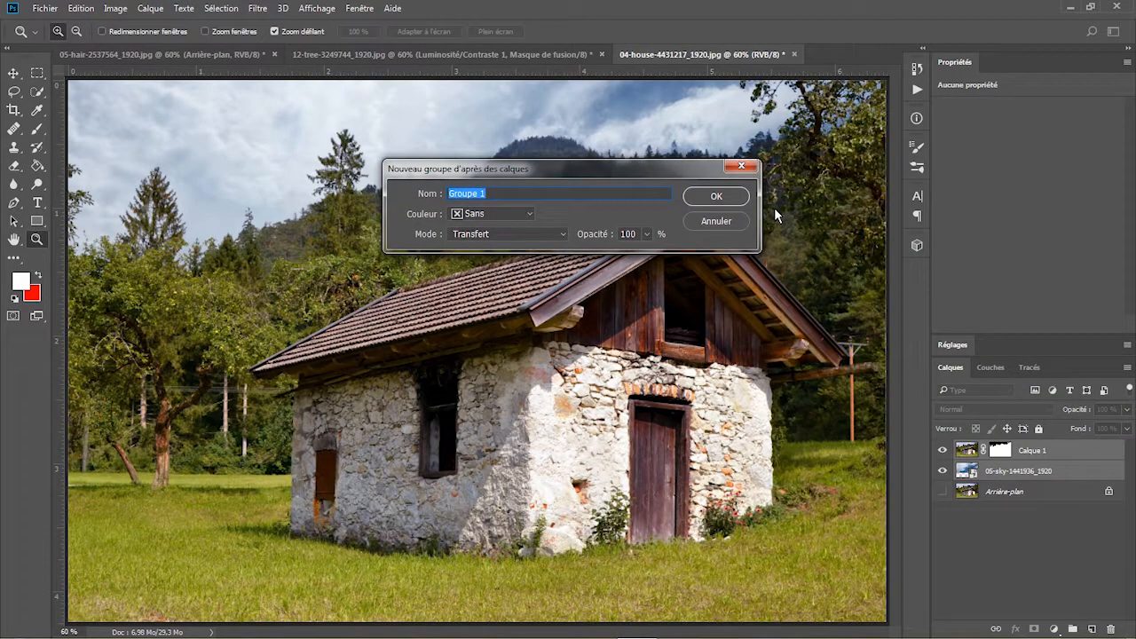
pyautogui.click(723, 196)
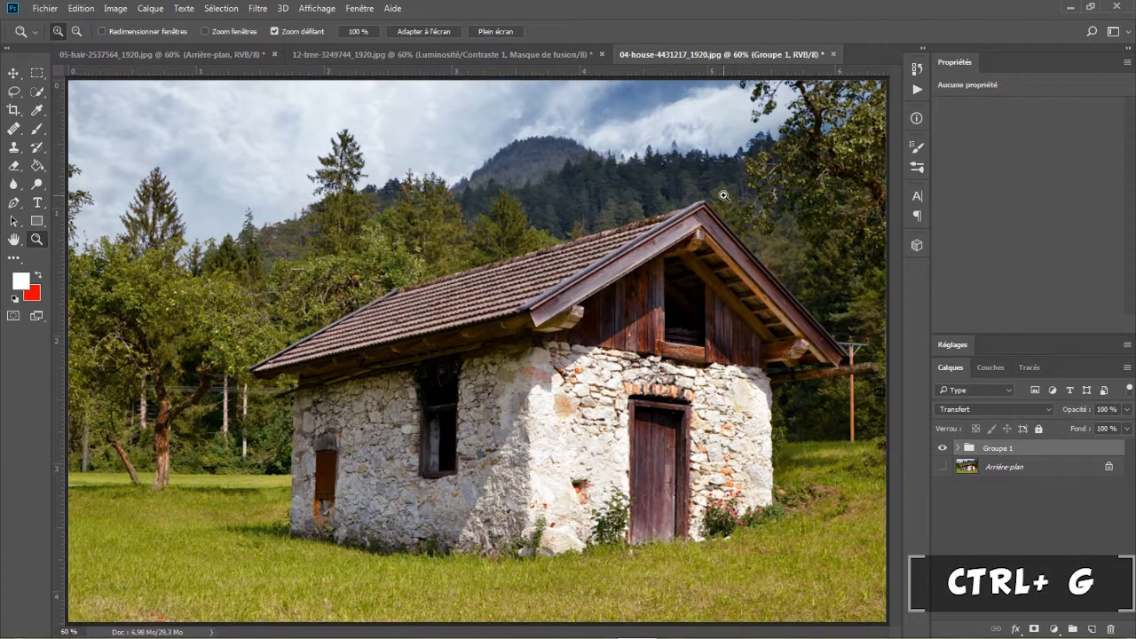
pyautogui.click(943, 450)
pyautogui.click(944, 450)
# Expand Groupe 1 and reposition its 05-sky-1441936_1920 layer to about X -0.25 po, Y -0.69 po, trying different cloud placements behind the mountains.
pyautogui.click(957, 448)
pyautogui.click(986, 489)
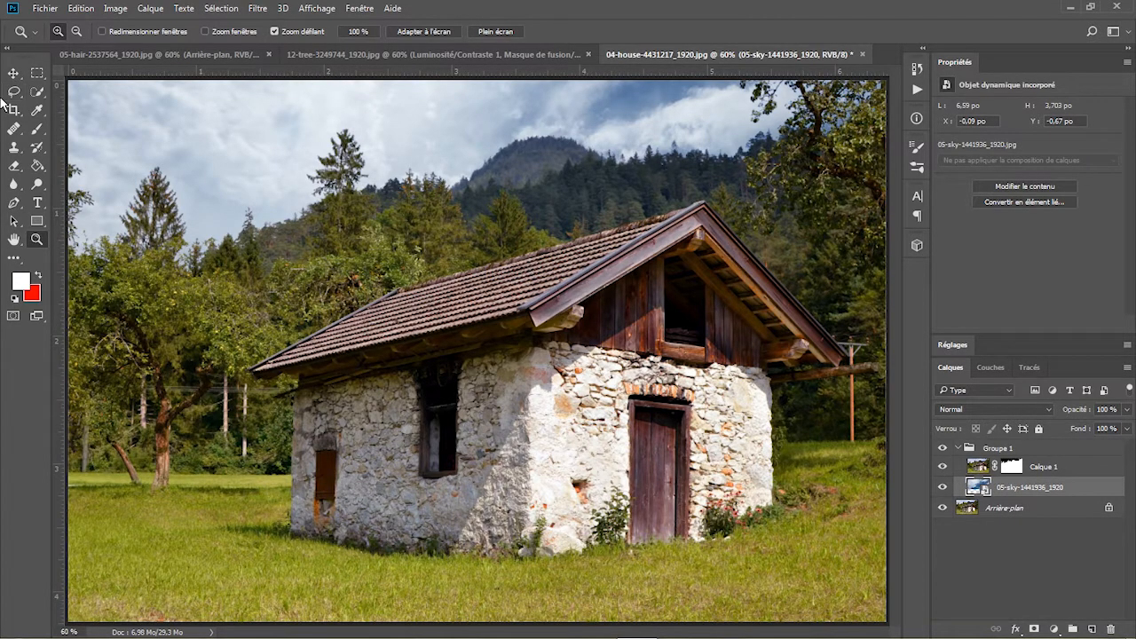
pyautogui.click(15, 76)
pyautogui.moveTo(379, 137); pyautogui.dragTo(363, 105)
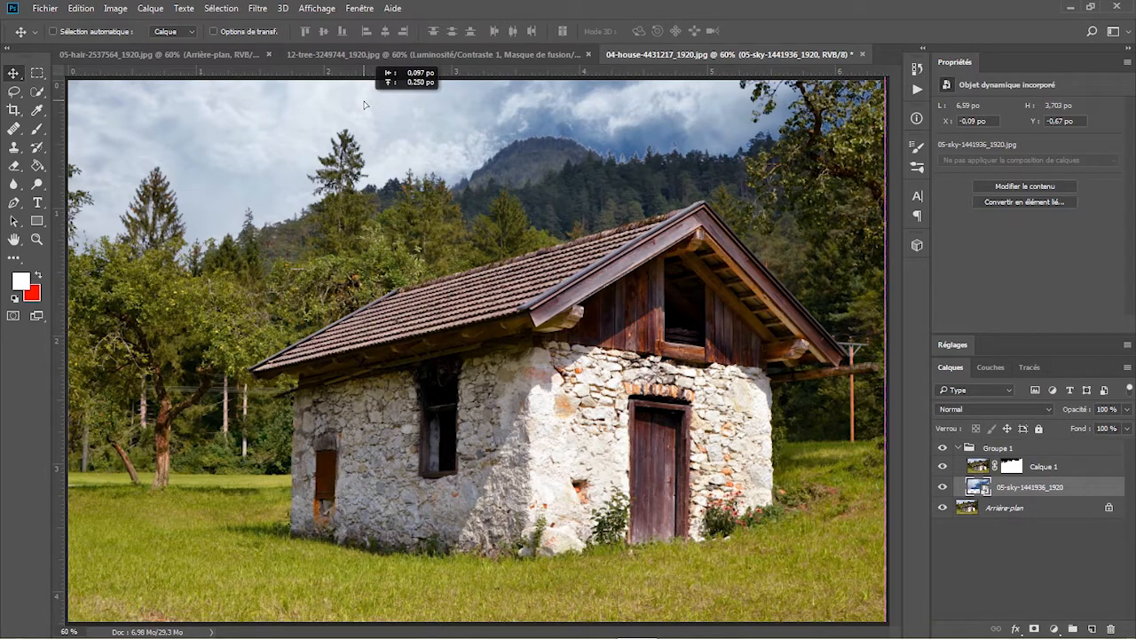
pyautogui.moveTo(364, 105); pyautogui.dragTo(326, 10)
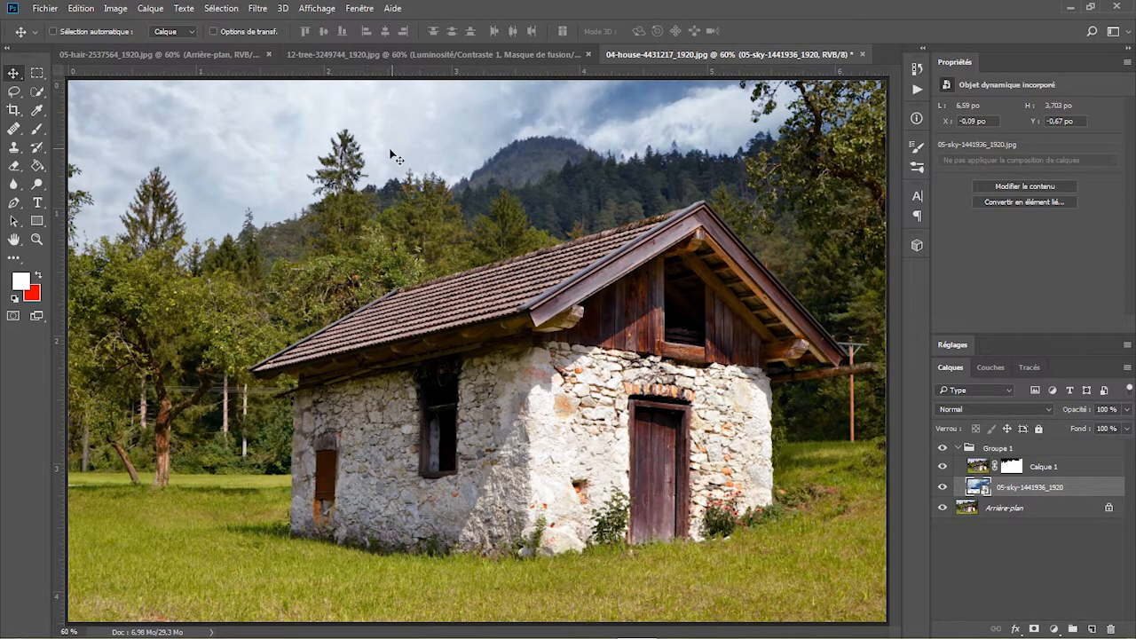
pyautogui.moveTo(415, 180); pyautogui.dragTo(421, 65)
pyautogui.moveTo(430, 125); pyautogui.dragTo(441, 195)
pyautogui.moveTo(471, 95); pyautogui.dragTo(443, 153)
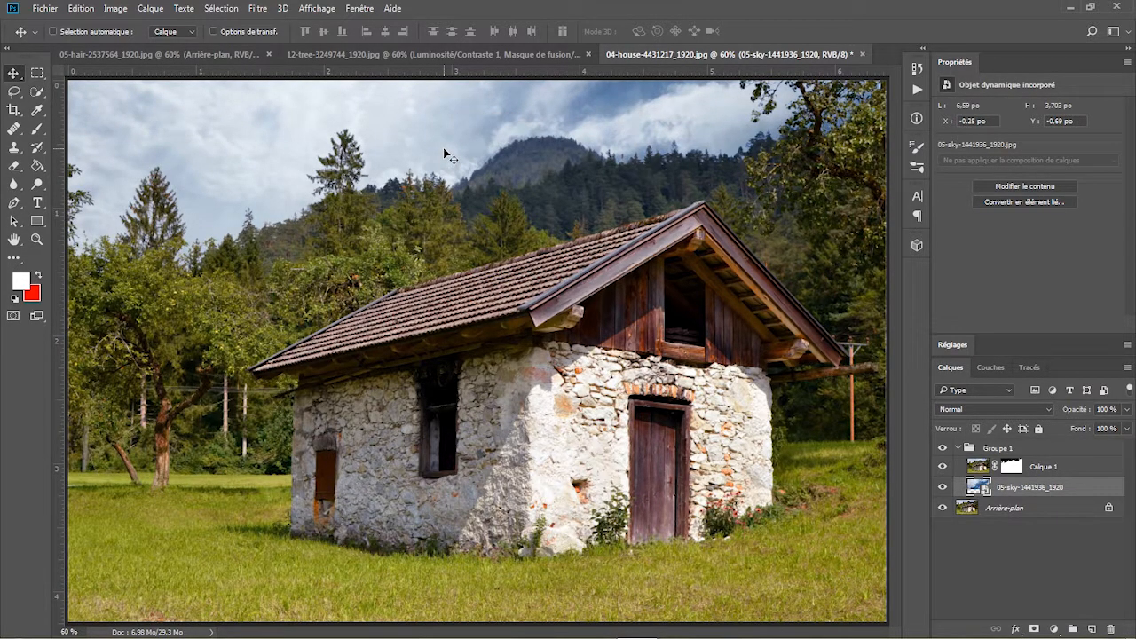